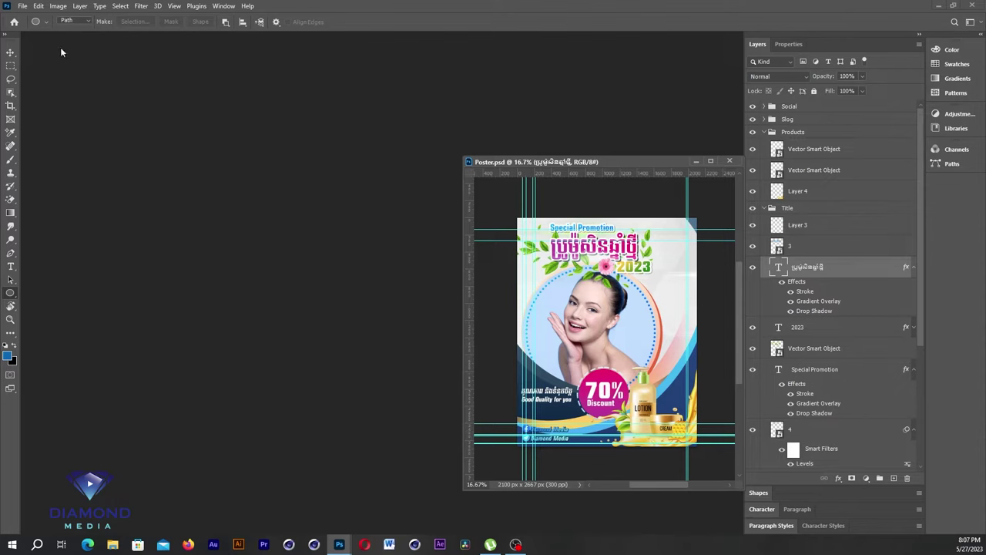
Create a new Untitled-1 document, 17 × 22 cm, portrait, at 300 pixels per inch.
left_click(22, 7)
left_click(35, 17)
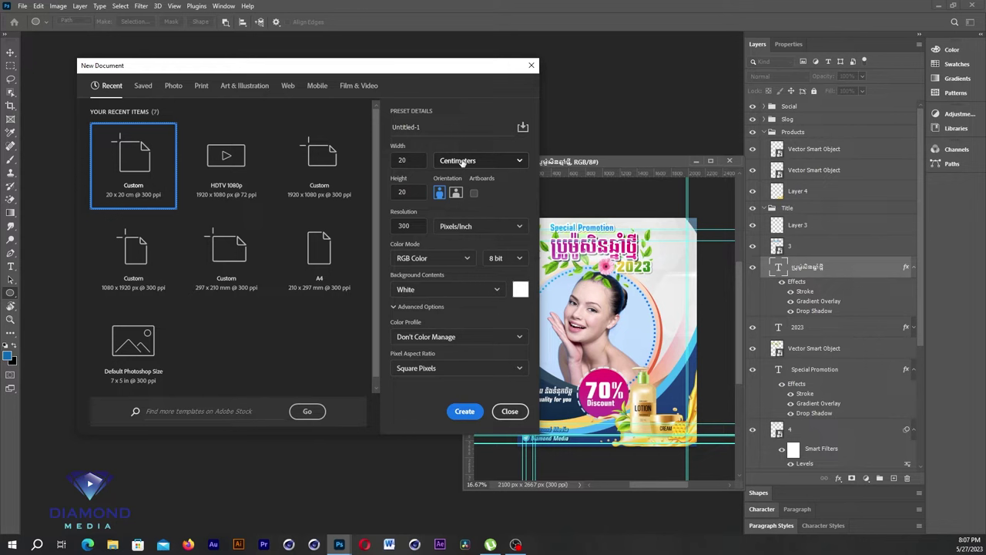
double_click(402, 160)
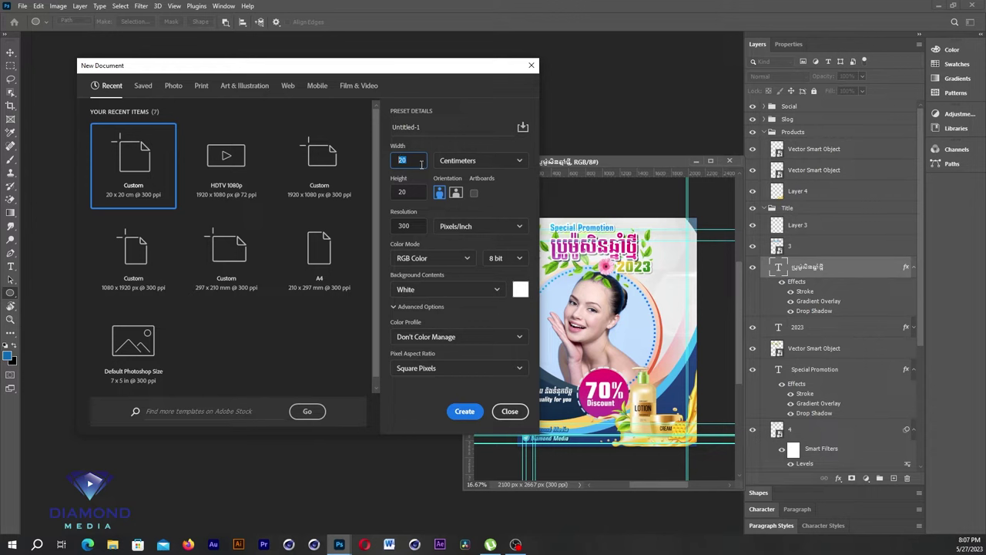
type("22")
key("Tab")
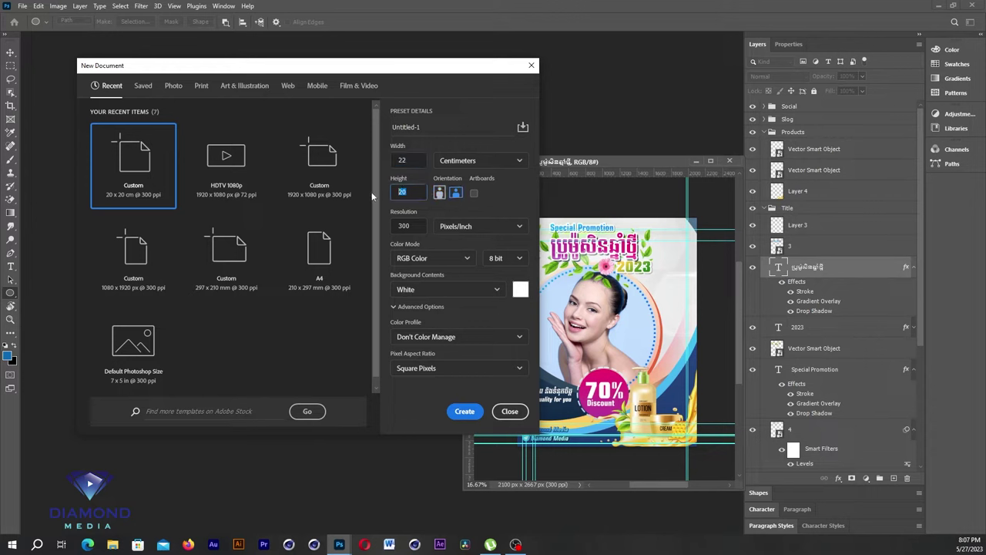
type("17")
left_click(439, 194)
left_click(417, 225)
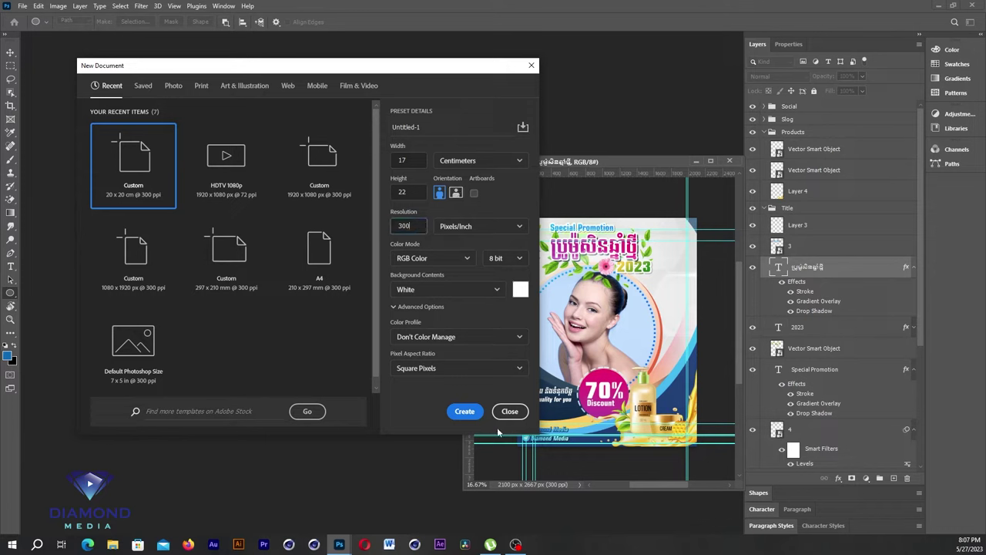
left_click(464, 413)
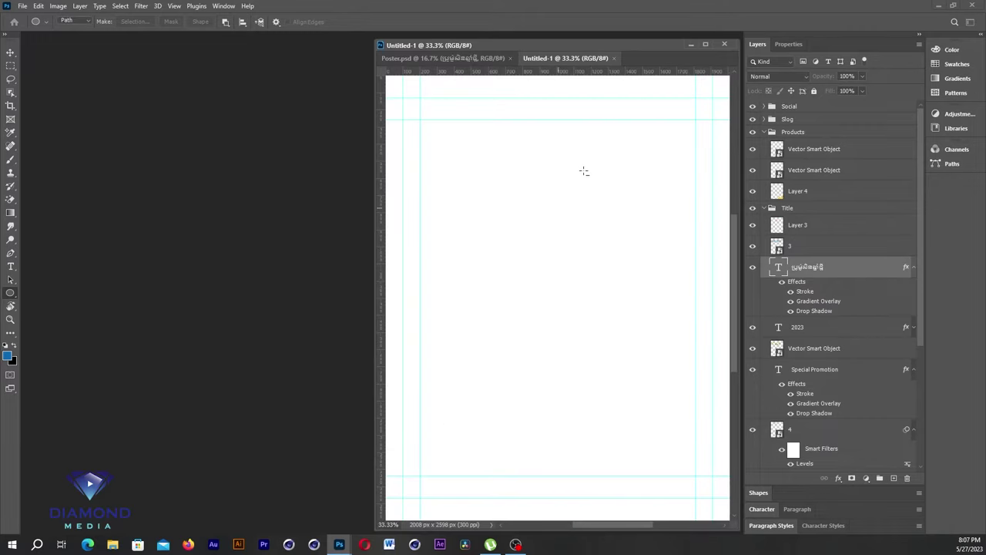
Float Untitled-1 at upper left and Poster.psd at lower right, enlarging Untitled-1's window.
mouse_move(557, 58)
left_mouse_down()
mouse_move(84, 63)
mouse_move(79, 40)
left_mouse_up()
left_click_drag(220, 167, 464, 44)
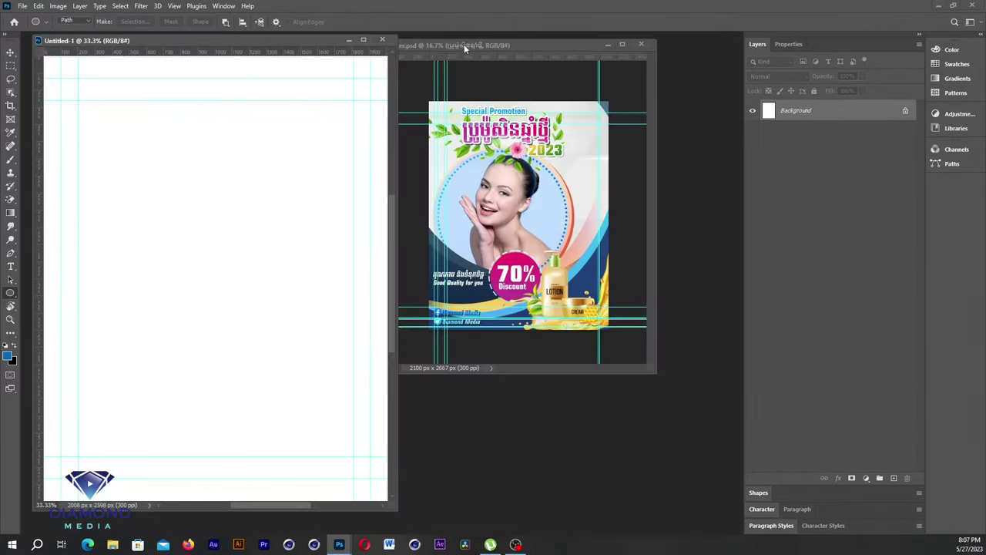
mouse_move(551, 111)
left_mouse_down()
mouse_move(566, 107)
mouse_move(570, 197)
left_mouse_up()
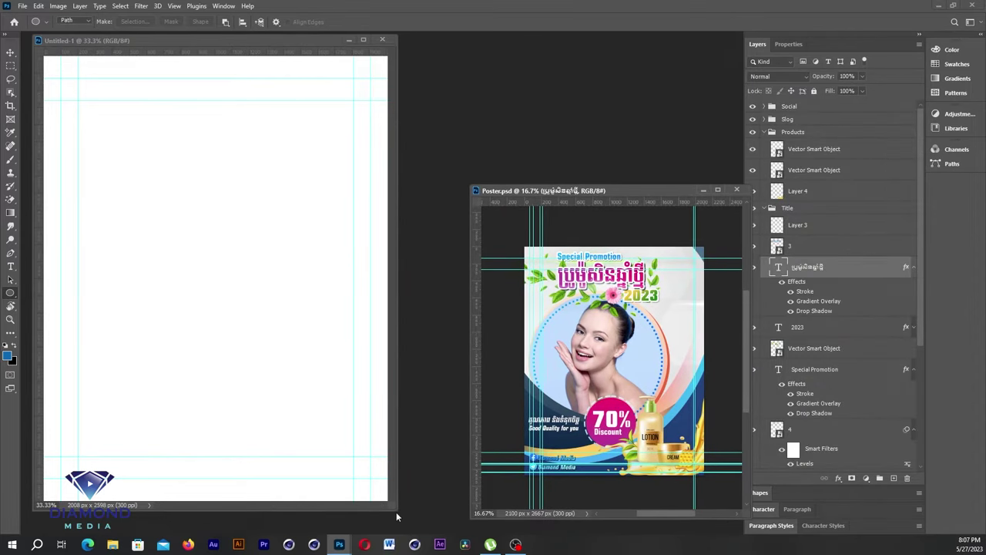
left_click_drag(395, 510, 436, 517)
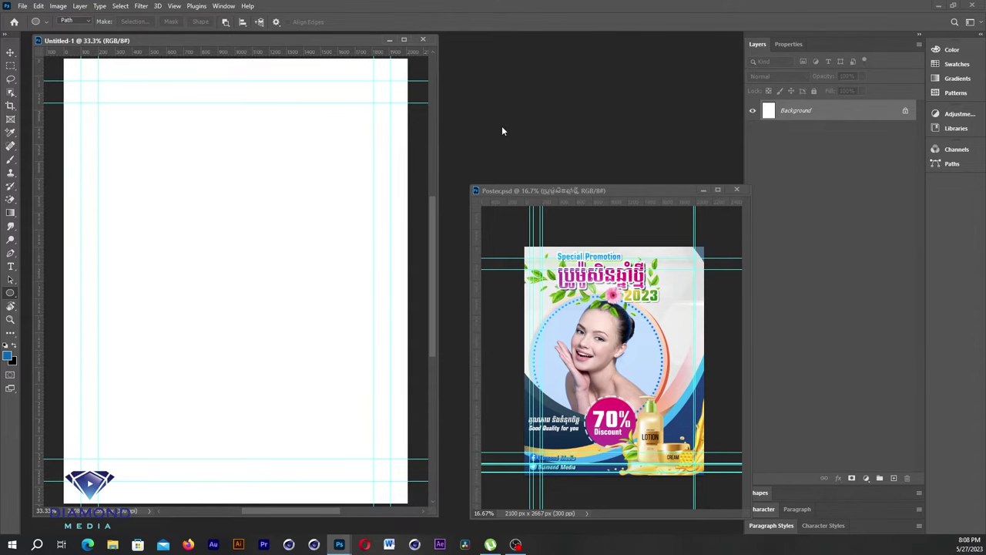
key("ctrl+o")
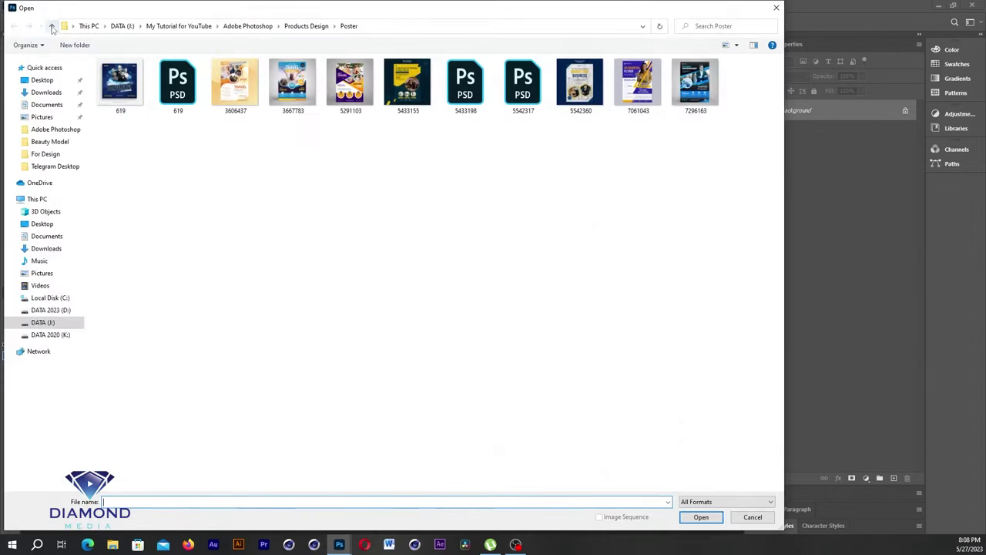
Open the laughing-young-beautiful-girl photo from the Beauty Model folder.
left_click(52, 27)
double_click(177, 85)
double_click(695, 99)
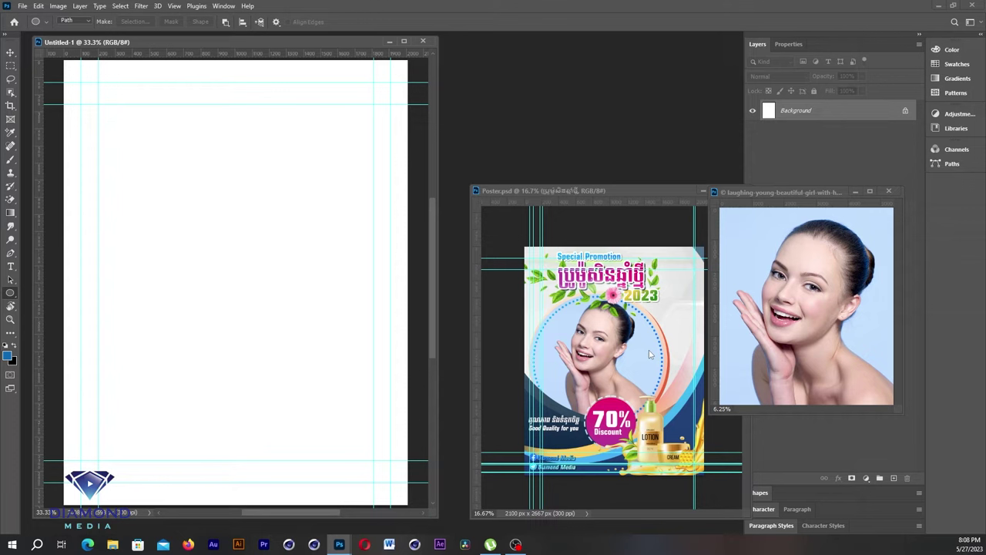
right_click(10, 297)
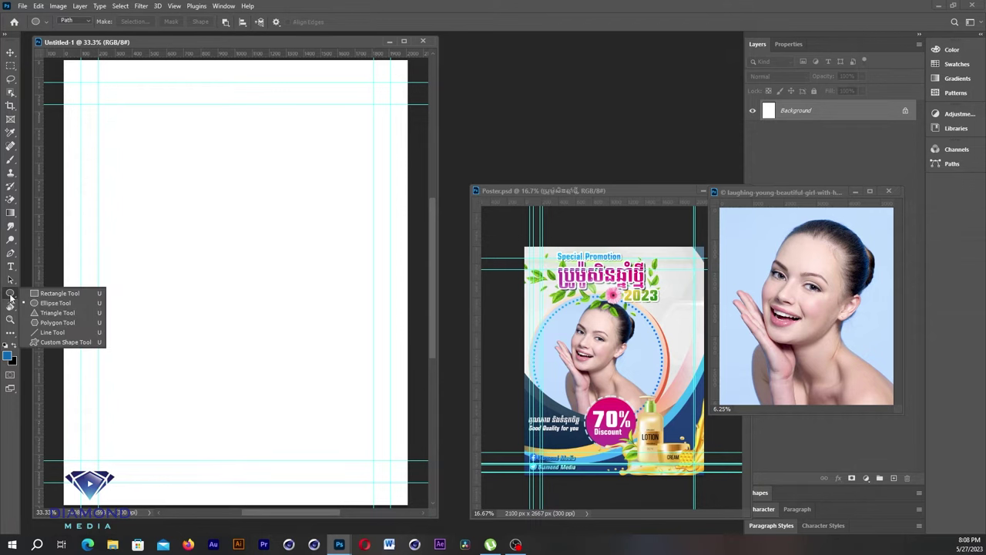
left_click(57, 305)
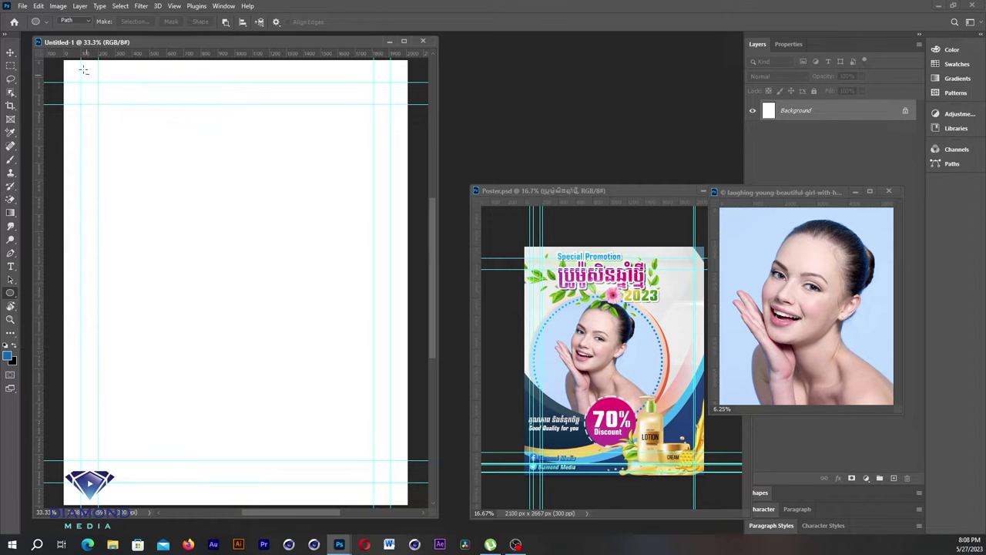
Draw Ellipse 1, a blue-filled circle about 1173 × 1173 px, in Shape mode.
left_click(77, 20)
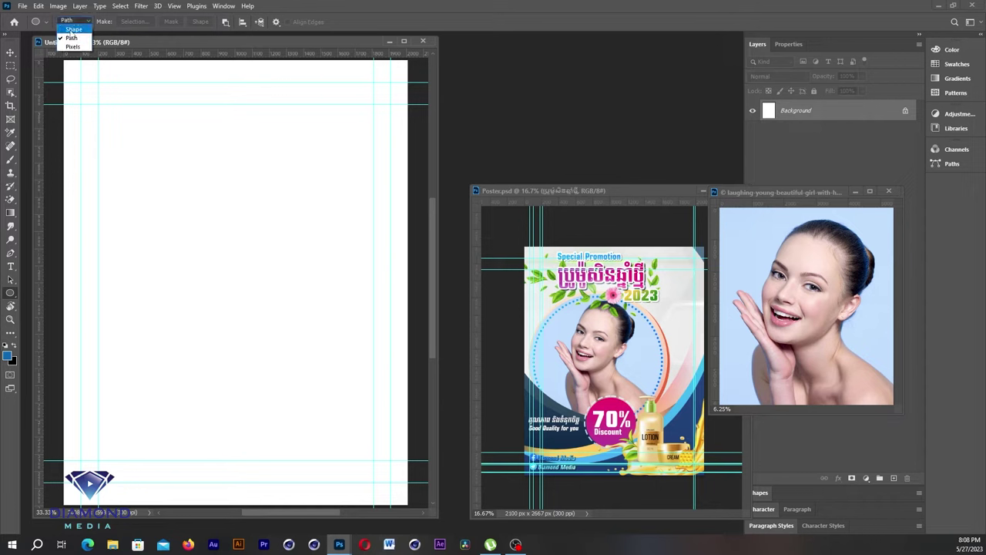
left_click(73, 30)
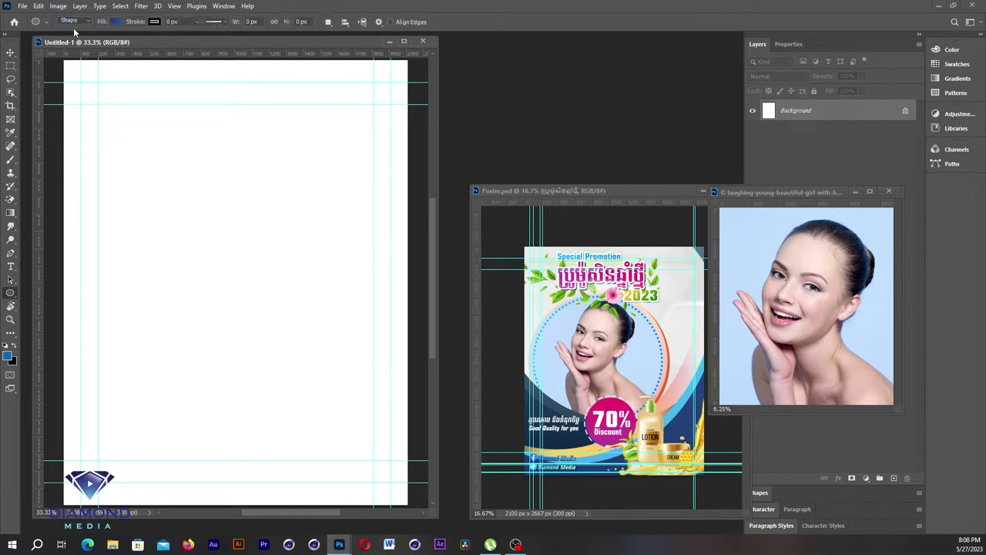
left_click(73, 21)
left_click(79, 30)
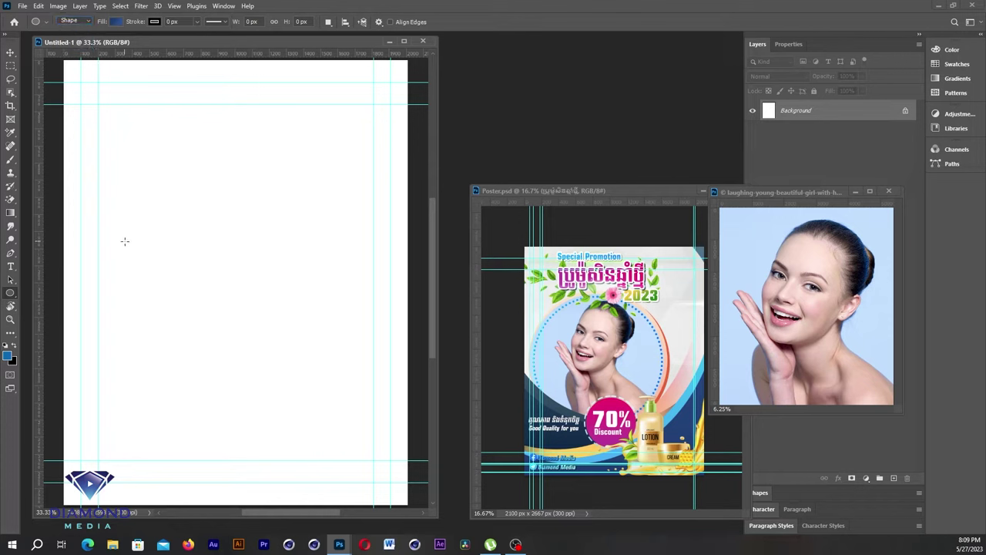
mouse_move(120, 227)
left_mouse_down()
mouse_move(226, 334)
mouse_move(357, 428)
left_mouse_up()
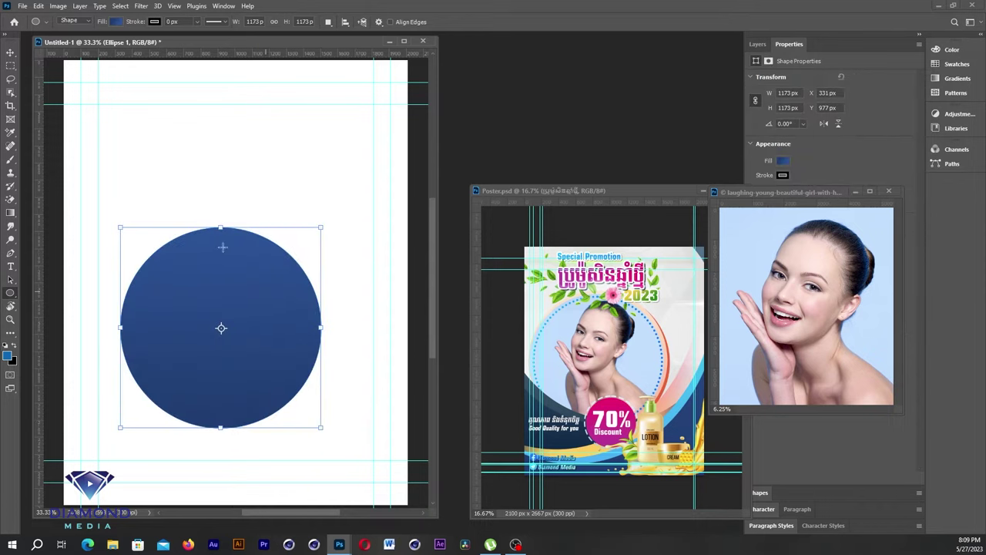
Scale the circle to about 1329 × 1329 px and position it at X 166 px, Y 614 px.
left_click(12, 52)
left_click_drag(276, 294, 248, 248)
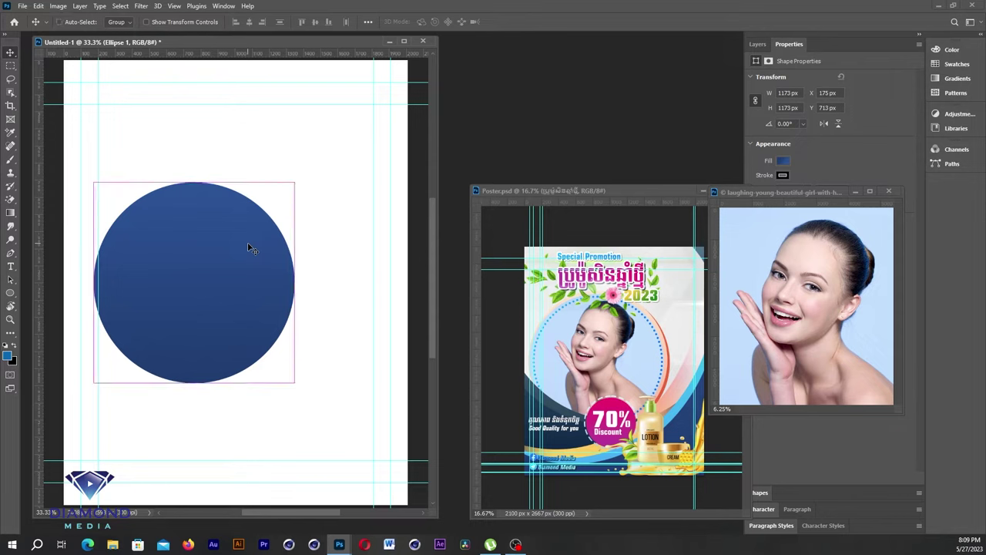
left_click(38, 6)
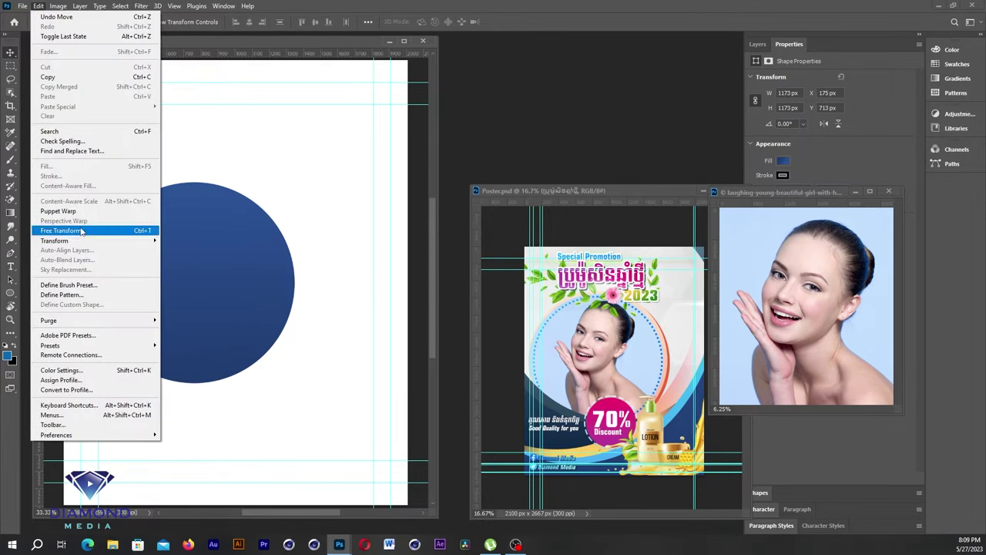
left_click(83, 230)
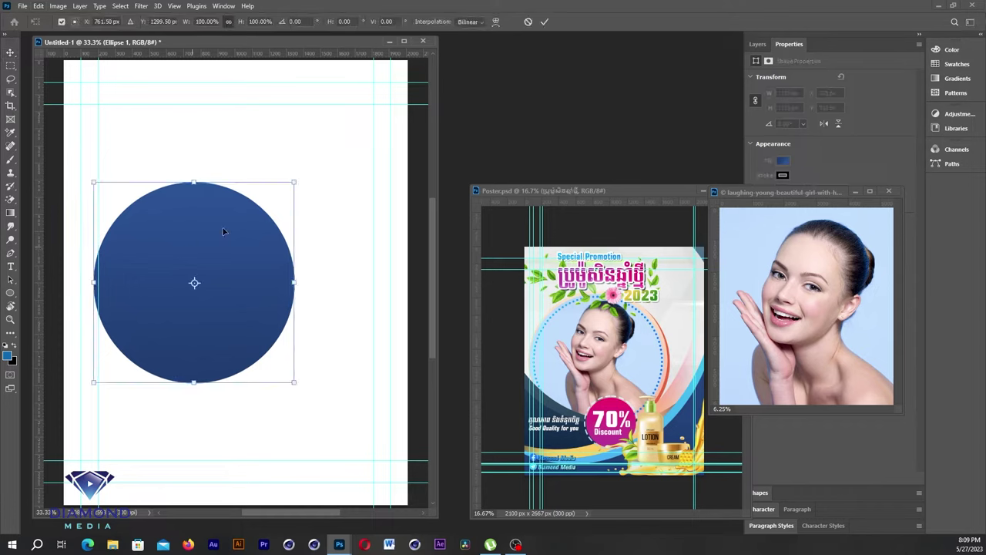
left_click_drag(295, 183, 314, 162)
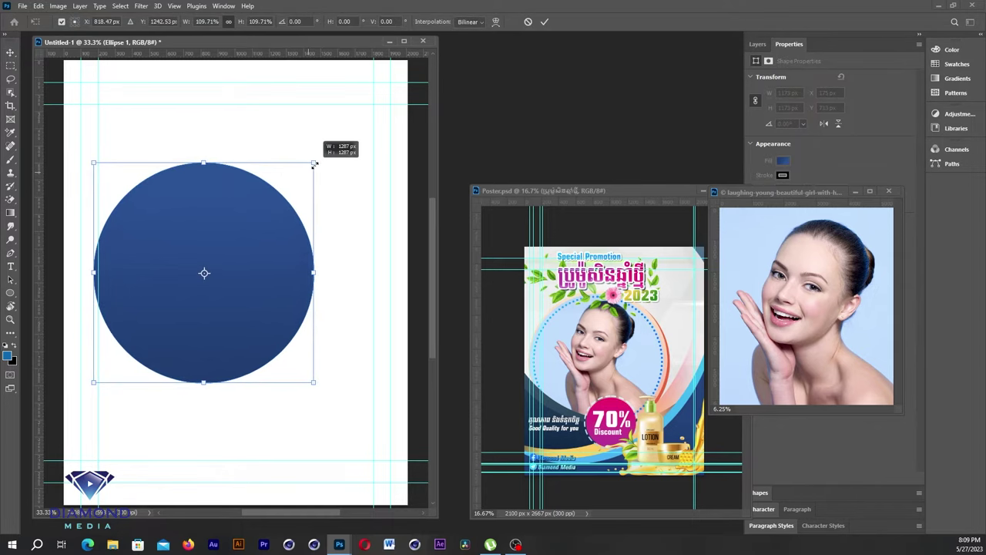
left_click_drag(257, 256, 260, 258)
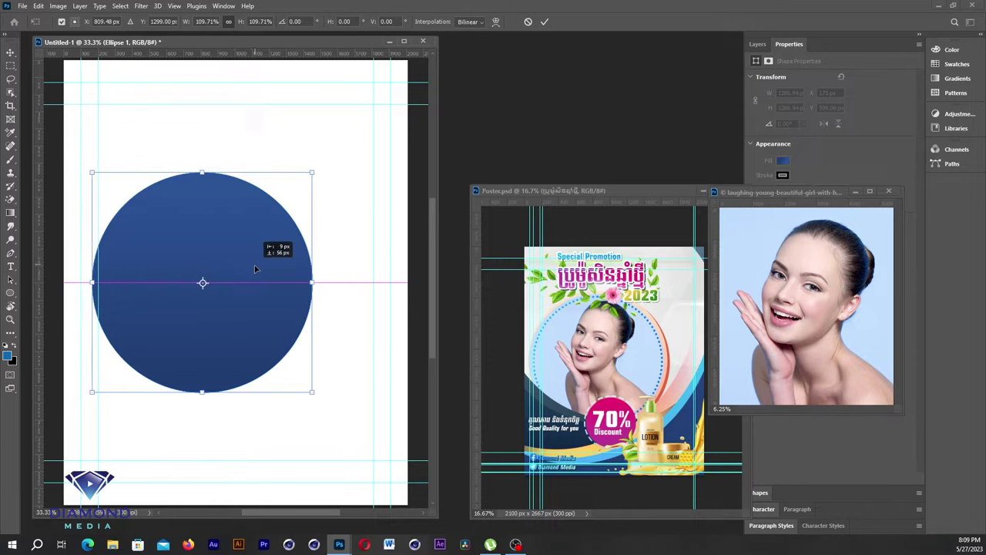
left_click_drag(311, 173, 318, 166)
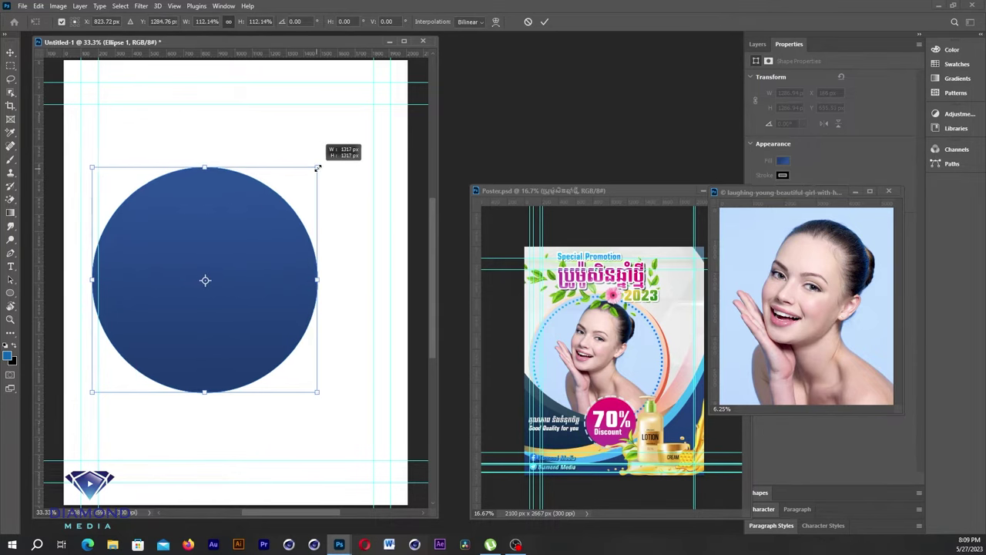
key("Return")
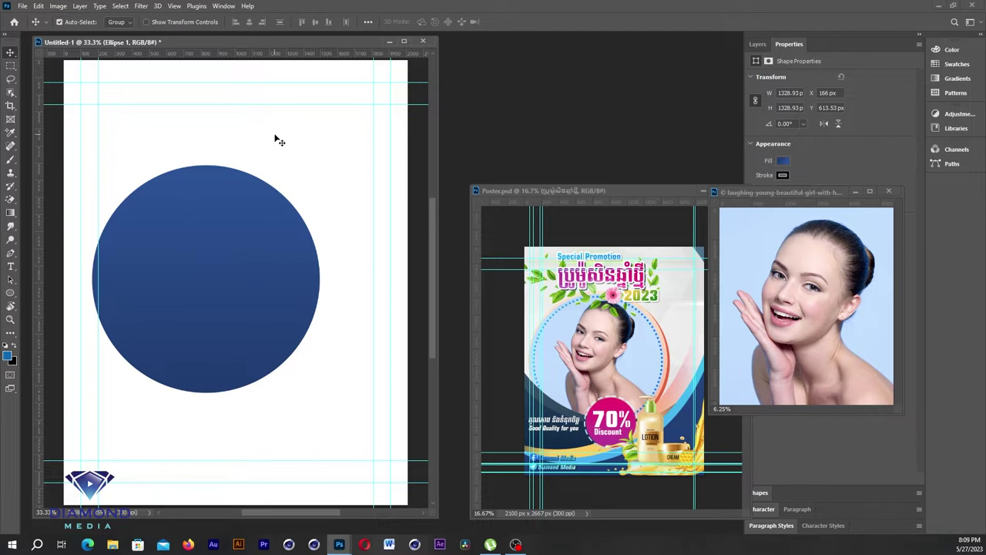
left_click(10, 294)
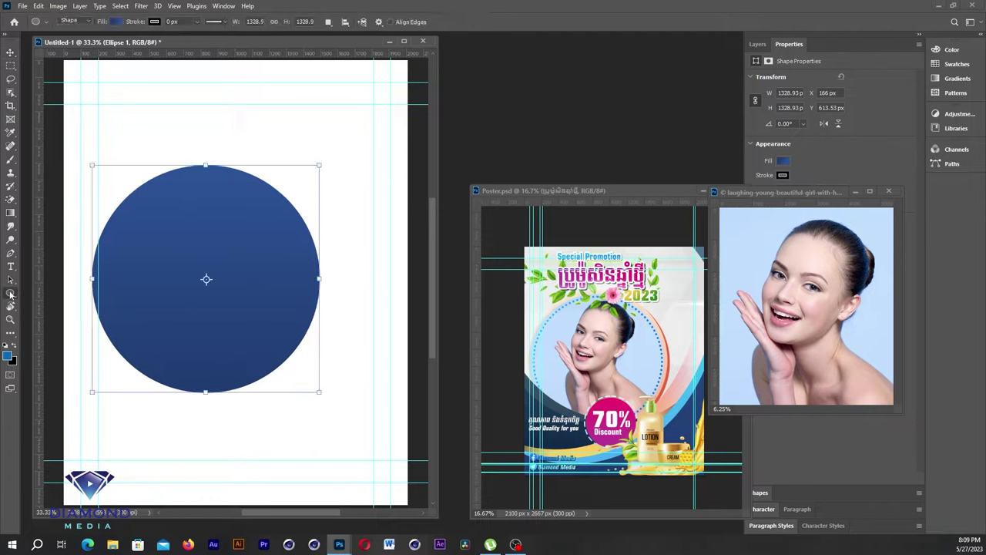
Open the circle's gradient fill presets and browse the Blues and Purples folders.
left_click(116, 21)
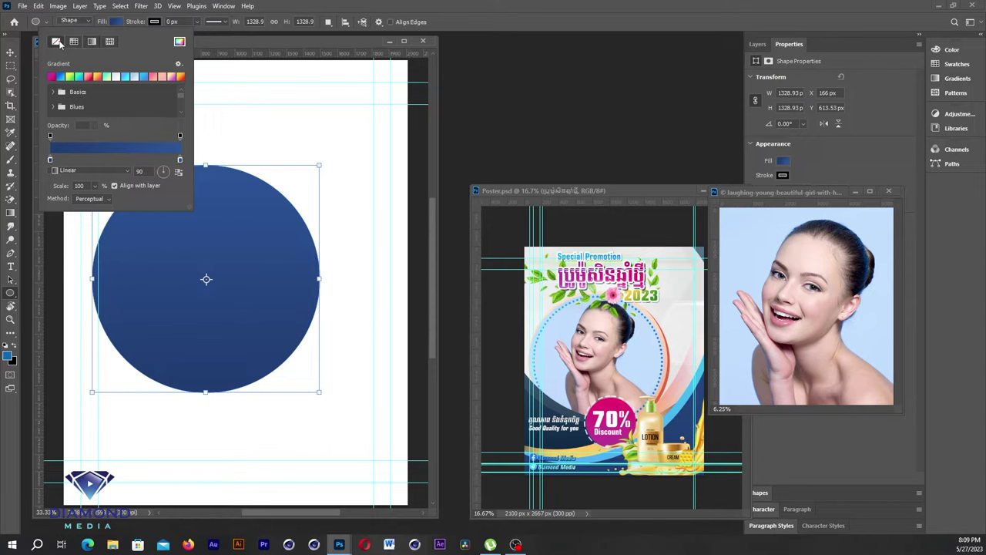
left_click(56, 42)
left_click(91, 42)
left_click_drag(191, 208, 217, 269)
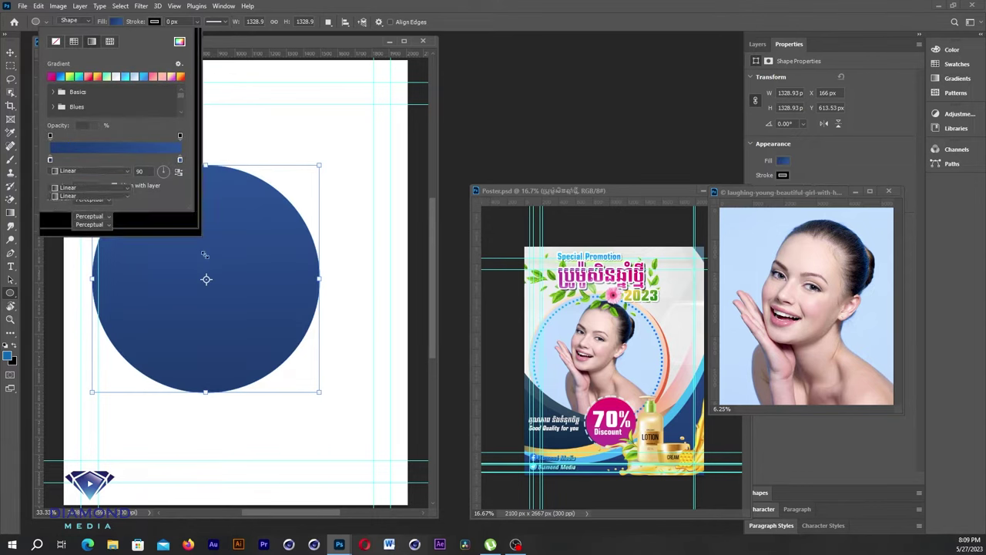
left_click(53, 106)
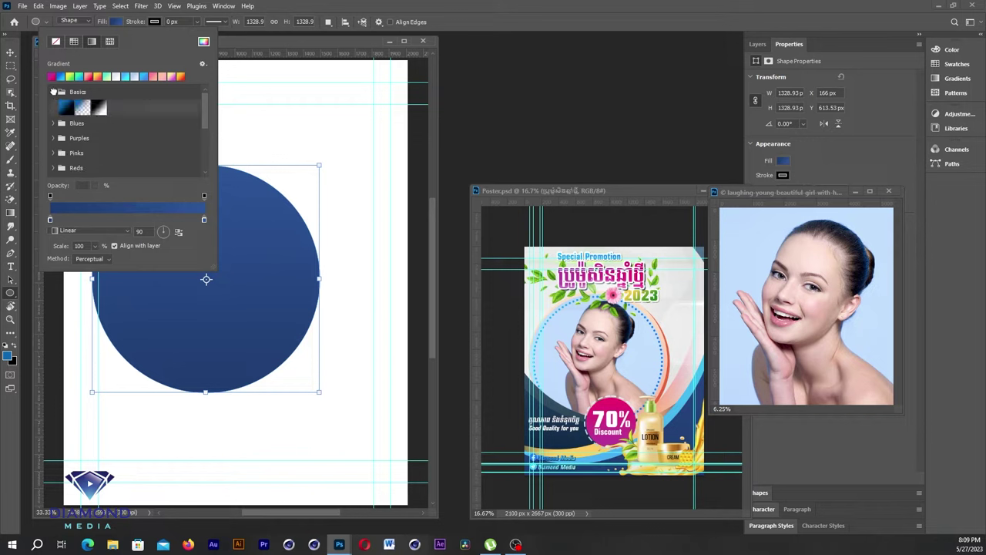
left_click(53, 106)
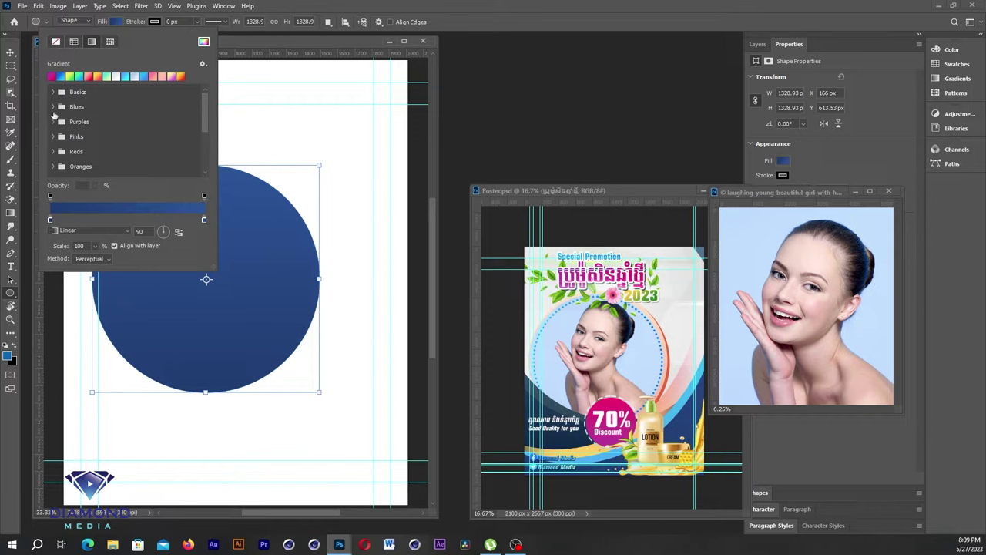
left_click(52, 121)
scroll(53, 122, "down", 1)
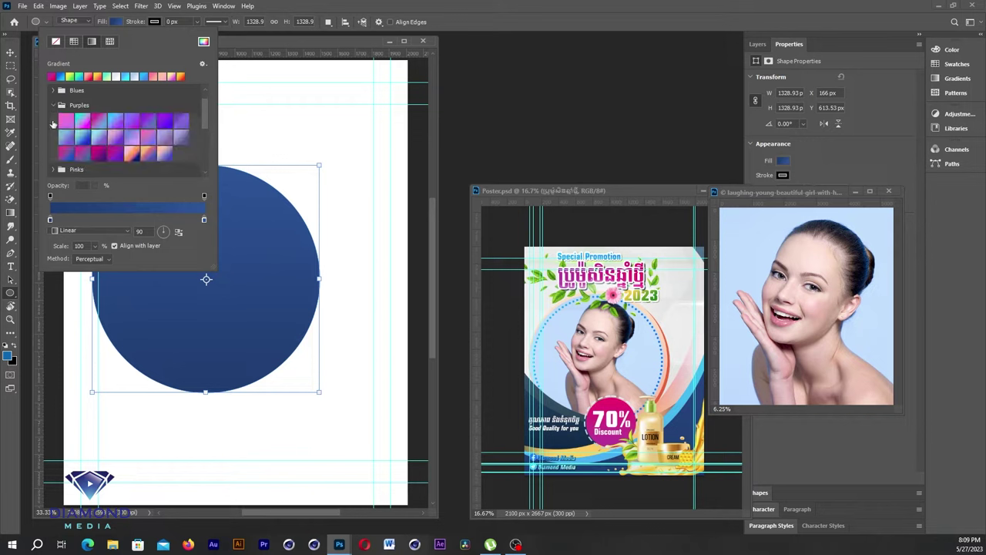
left_click(52, 106)
Apply a red-to-yellow linear gradient from the Oranges presets to the circle.
left_click(54, 137)
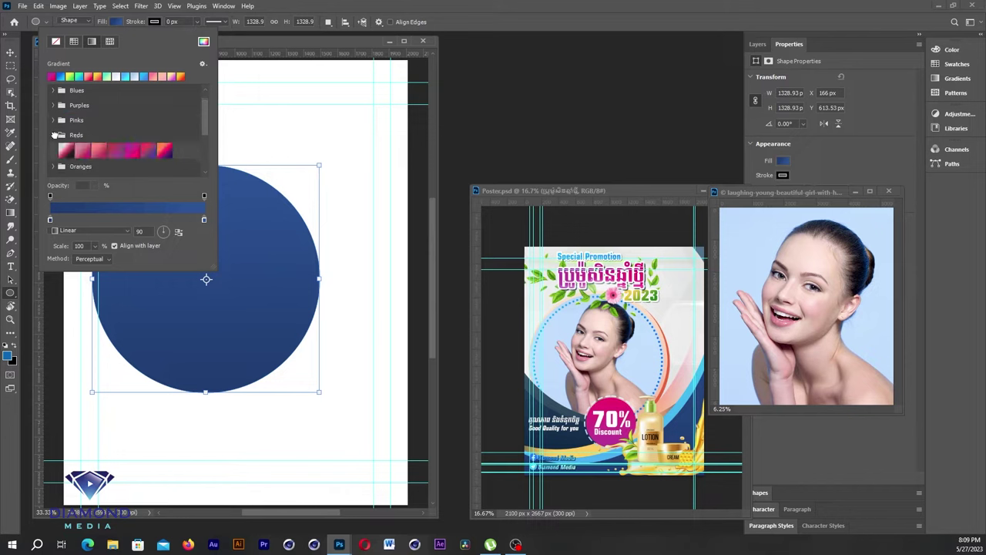
scroll(59, 125, "down", 1)
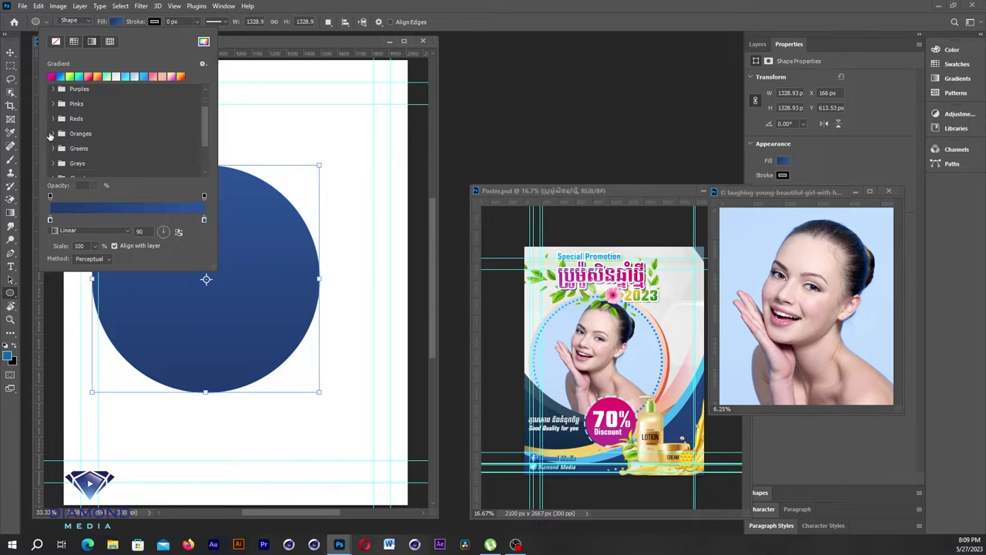
left_click(51, 133)
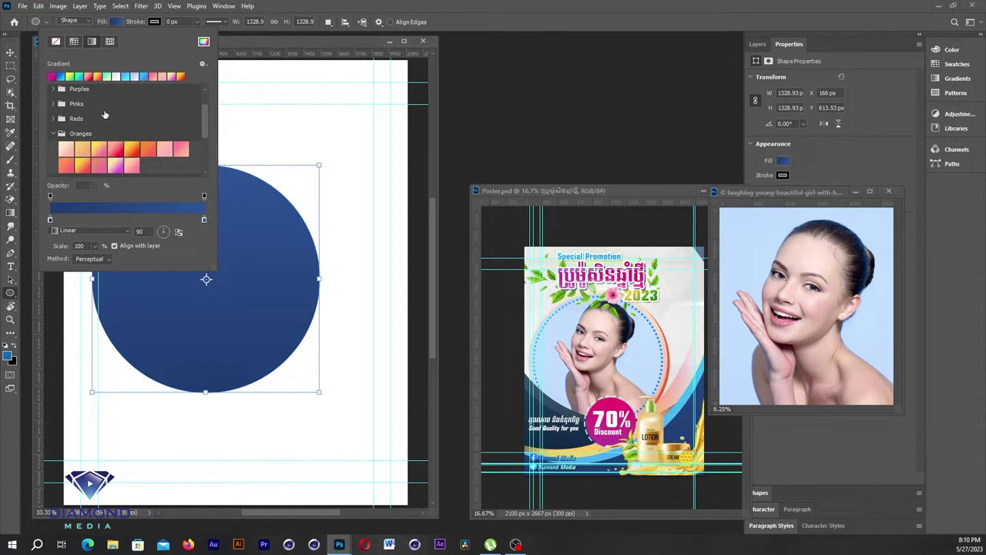
left_click(84, 166)
left_click(286, 5)
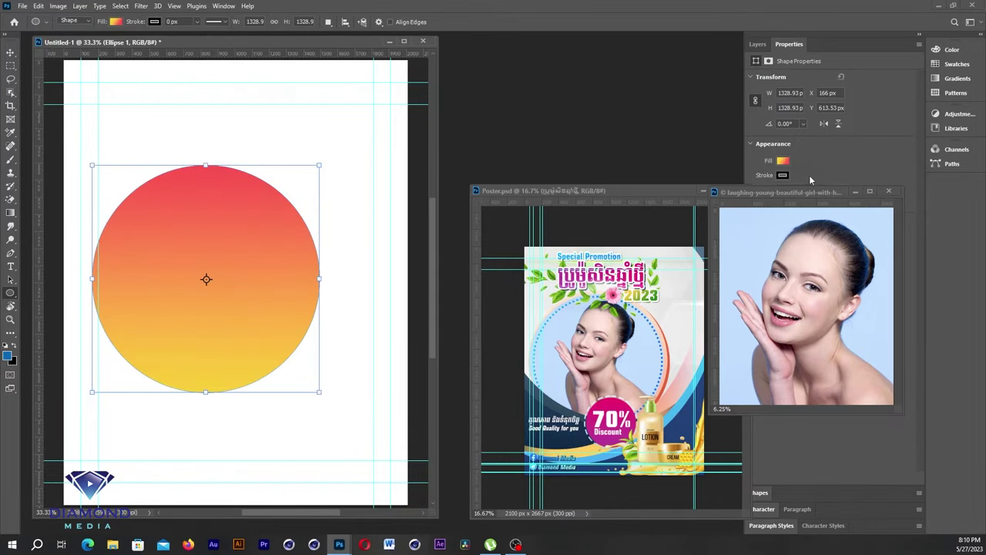
mouse_move(789, 197)
left_mouse_down()
mouse_move(684, 225)
mouse_move(498, 507)
left_mouse_up()
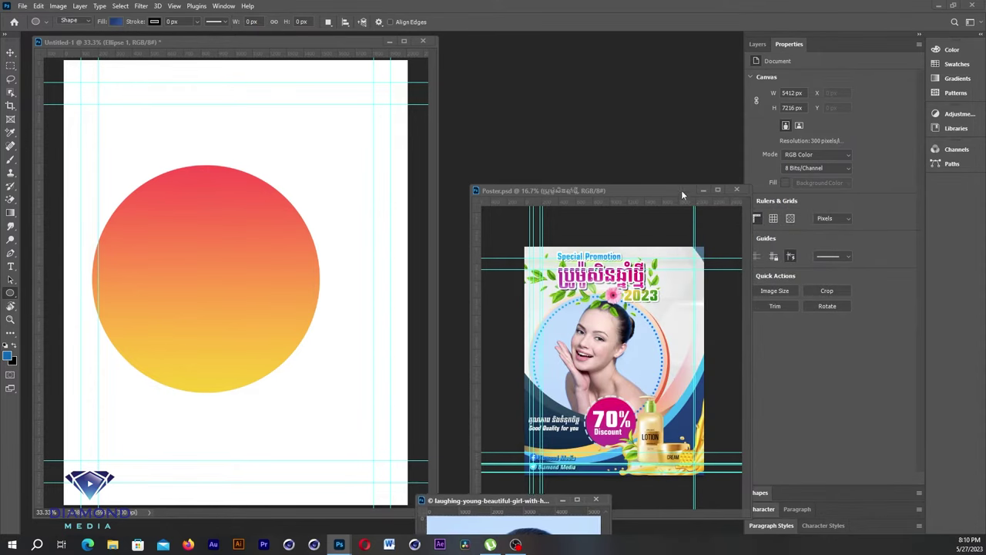
Duplicate Ellipse 1 and slightly enlarge the original lower circle.
left_click(757, 43)
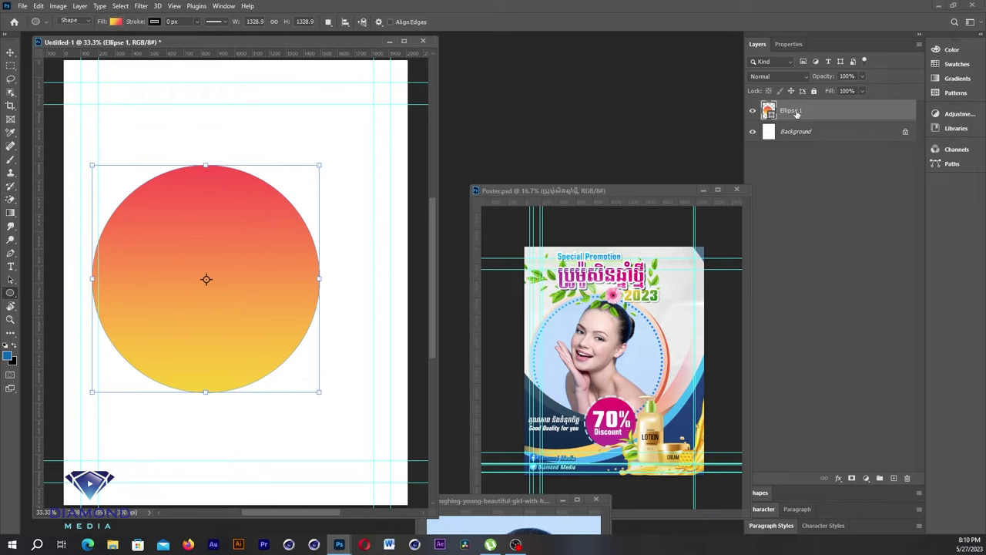
key("ctrl+j")
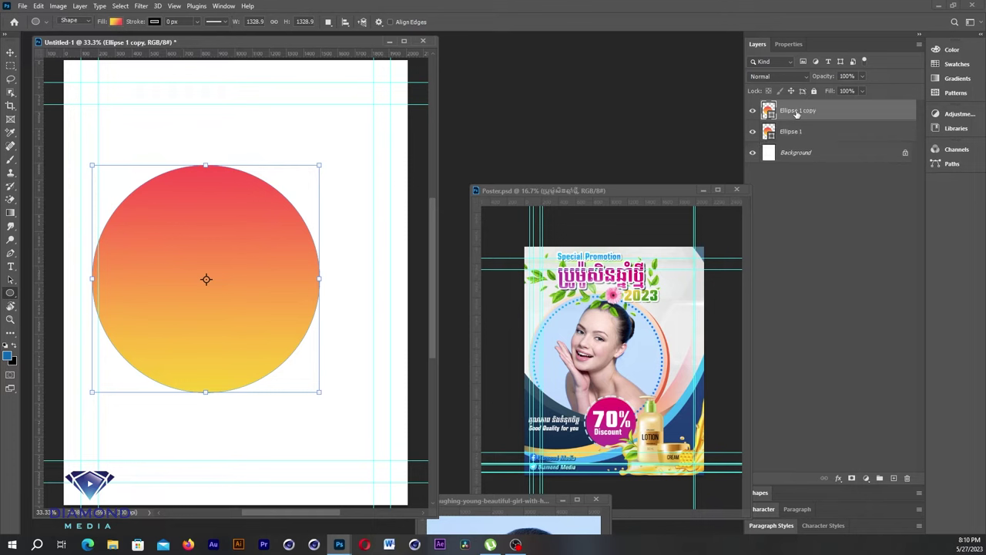
left_click(800, 132)
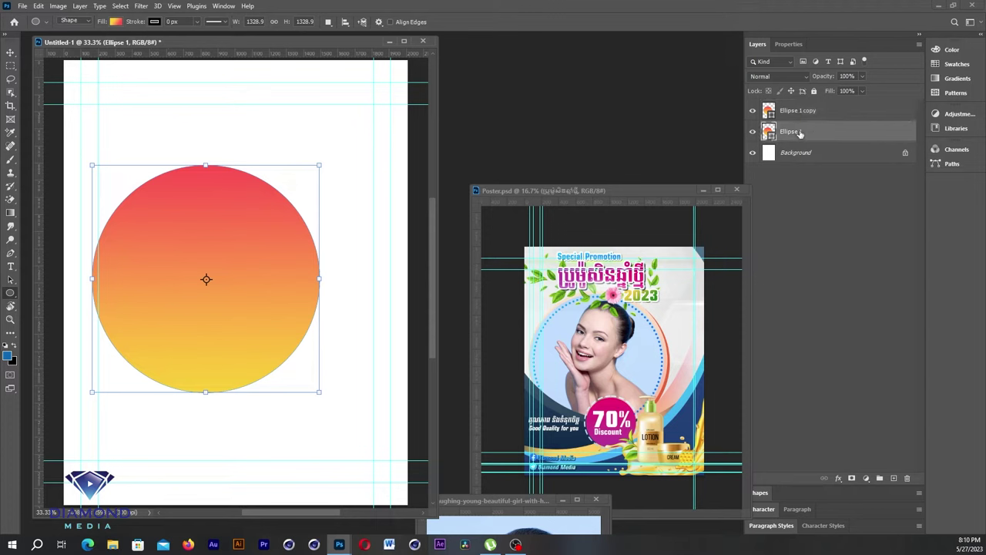
key("ctrl+t")
left_click_drag(320, 164, 327, 154)
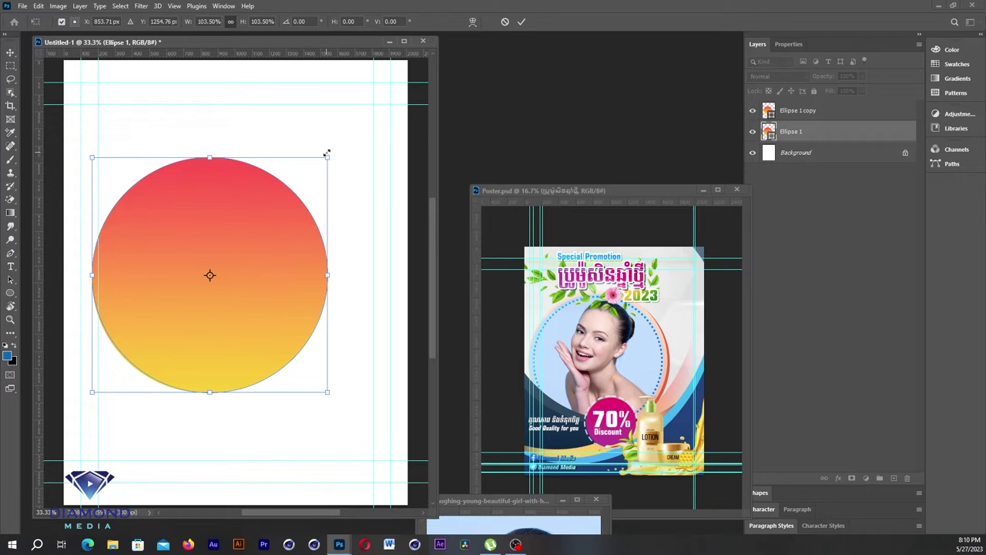
key("Return")
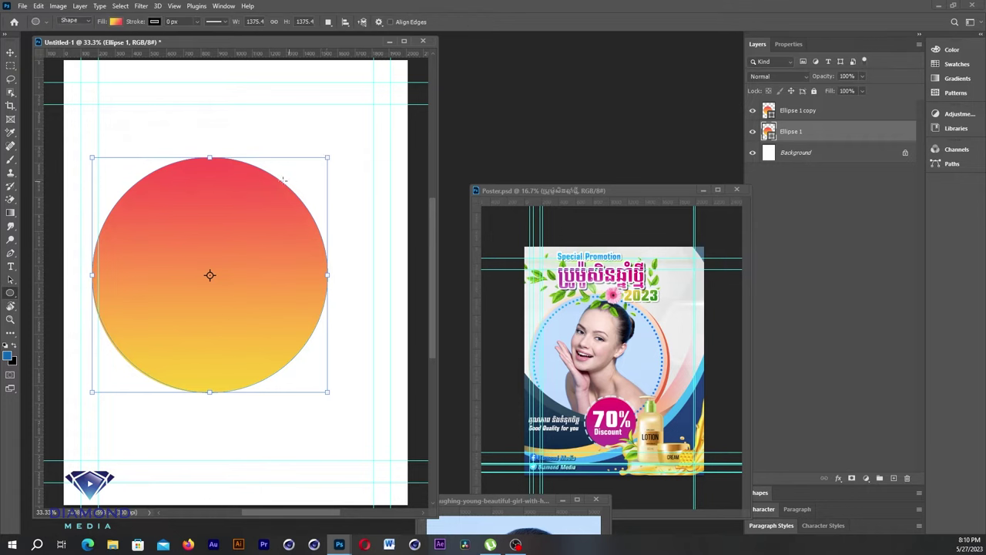
Rotate the lower circle's gradient angle to about -92° for a two-tone rim.
left_click(115, 22)
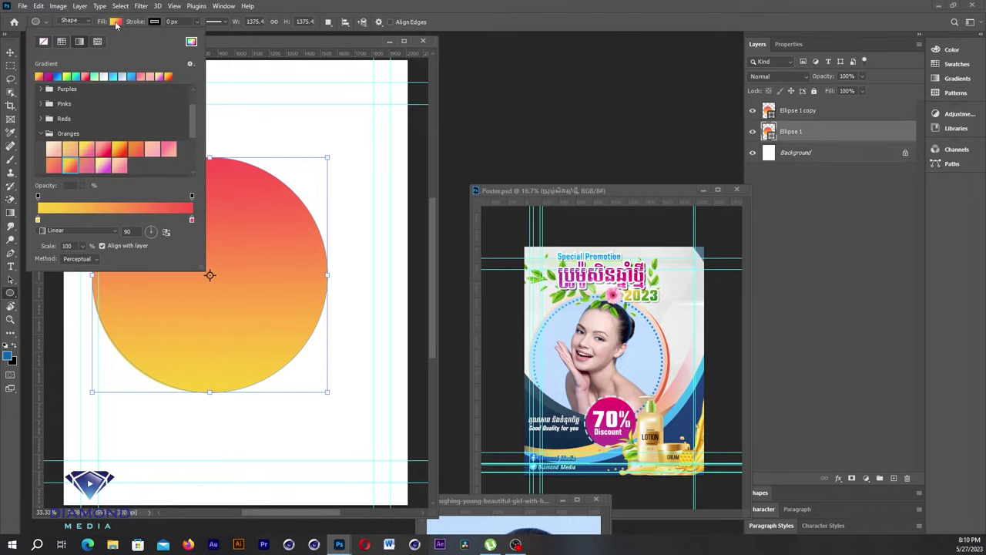
type("-65")
key("Return")
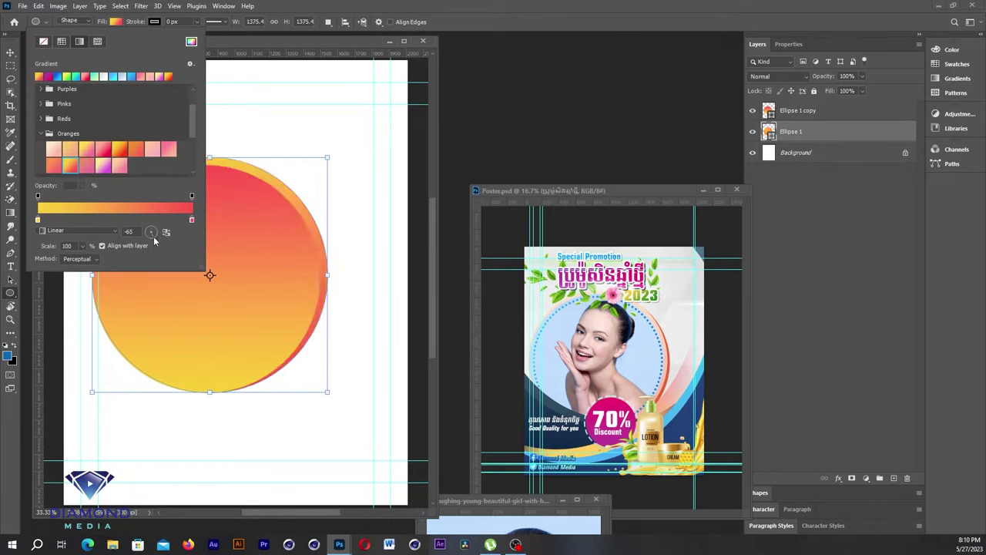
left_click_drag(151, 234, 155, 242)
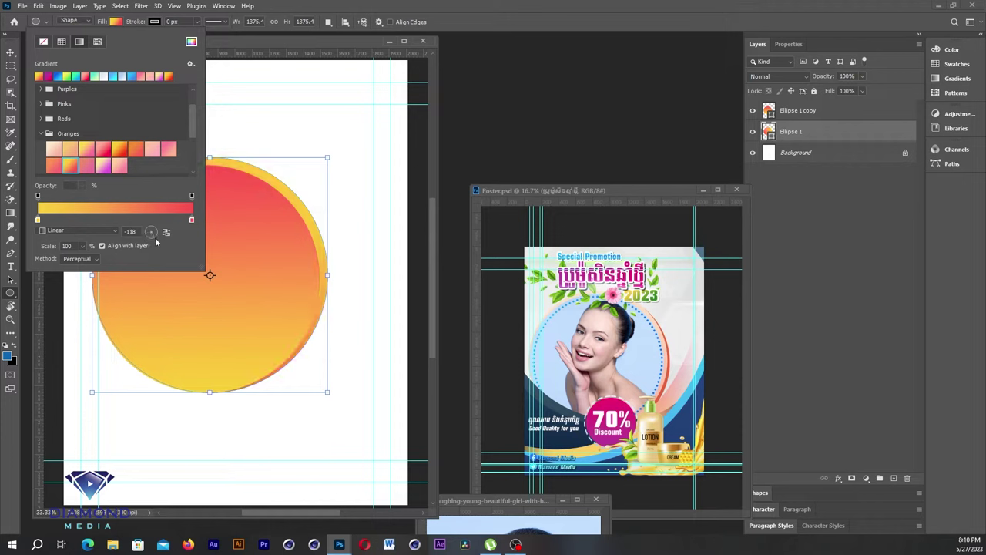
left_click_drag(155, 243, 152, 244)
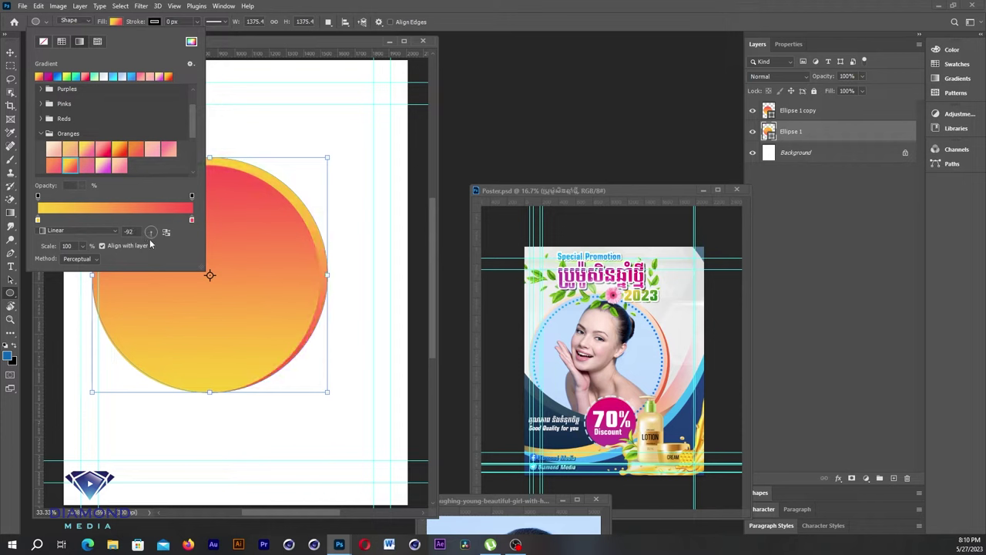
left_click(274, 131)
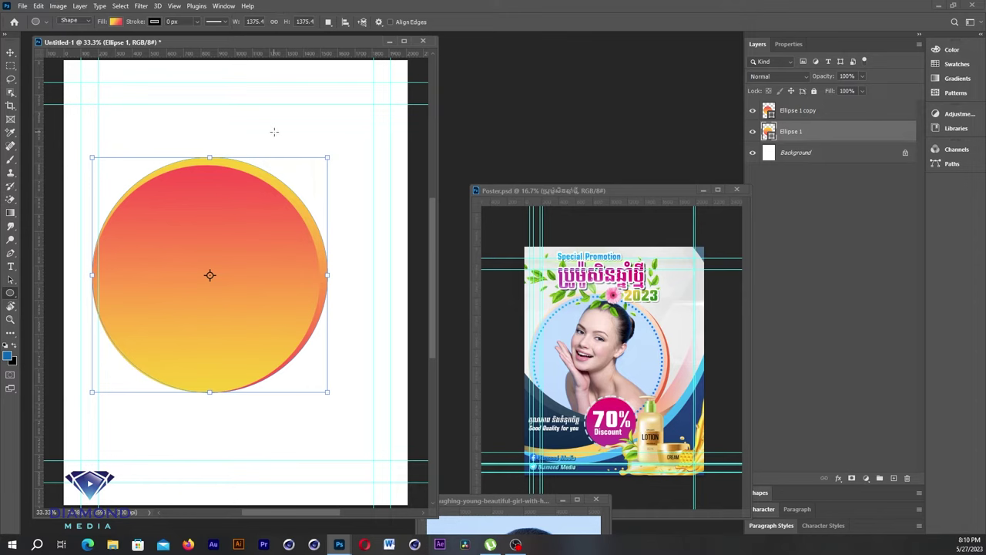
key("v")
double_click(479, 500)
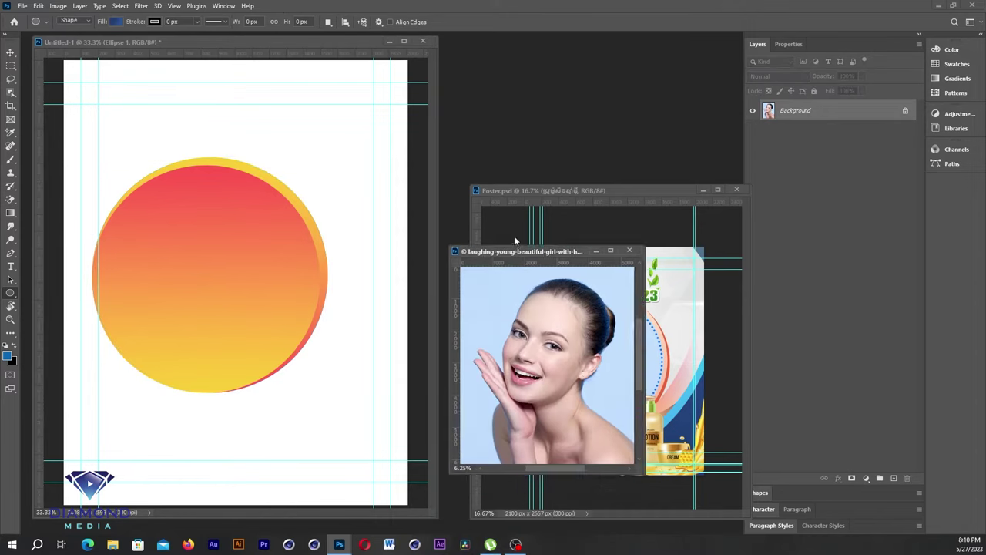
Copy the girl photo into Untitled-1 as Layer 1 and close the photo without saving.
left_click_drag(226, 290, 226, 288)
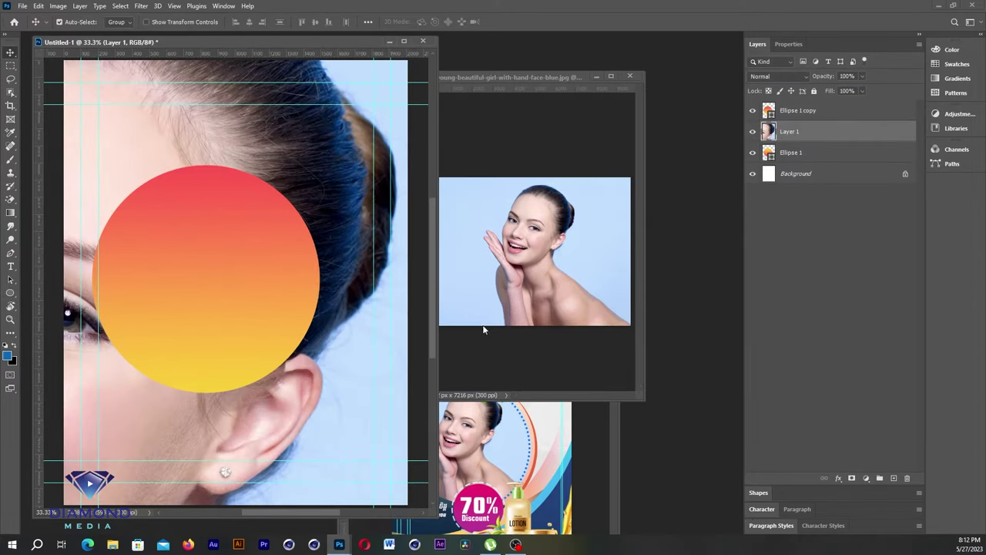
left_click(546, 78)
left_click(629, 76)
left_click(488, 202)
left_click_drag(636, 275, 648, 225)
left_click(286, 256)
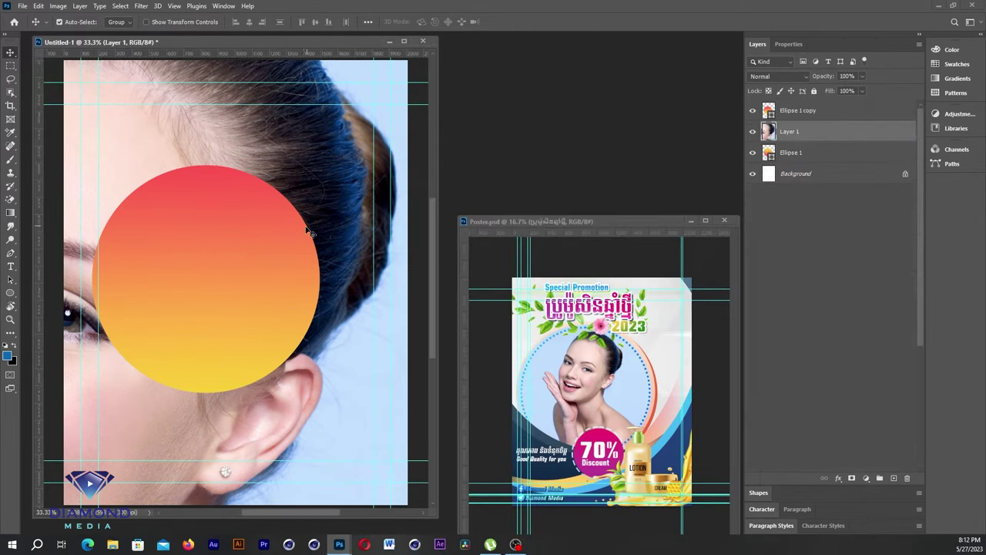
key("ctrl+minus")
left_click(38, 6)
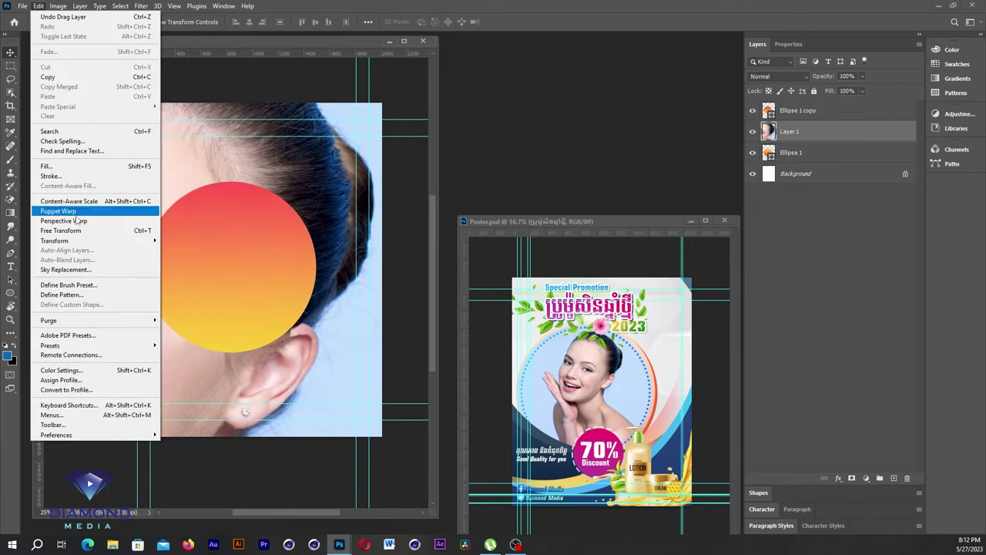
Scale the girl photo to 20% height and move it to the page centre.
left_click(82, 230)
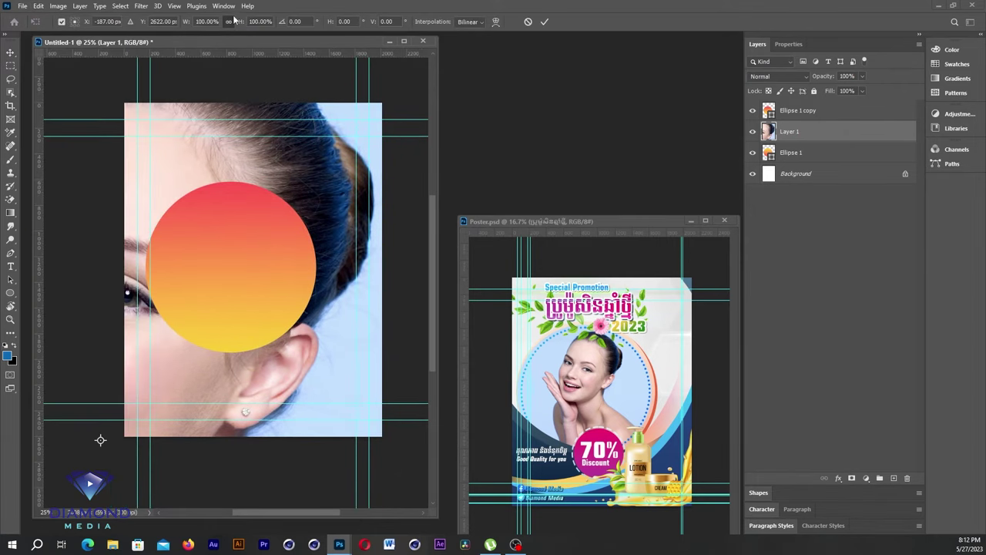
left_click(260, 22)
type("20")
key("Return")
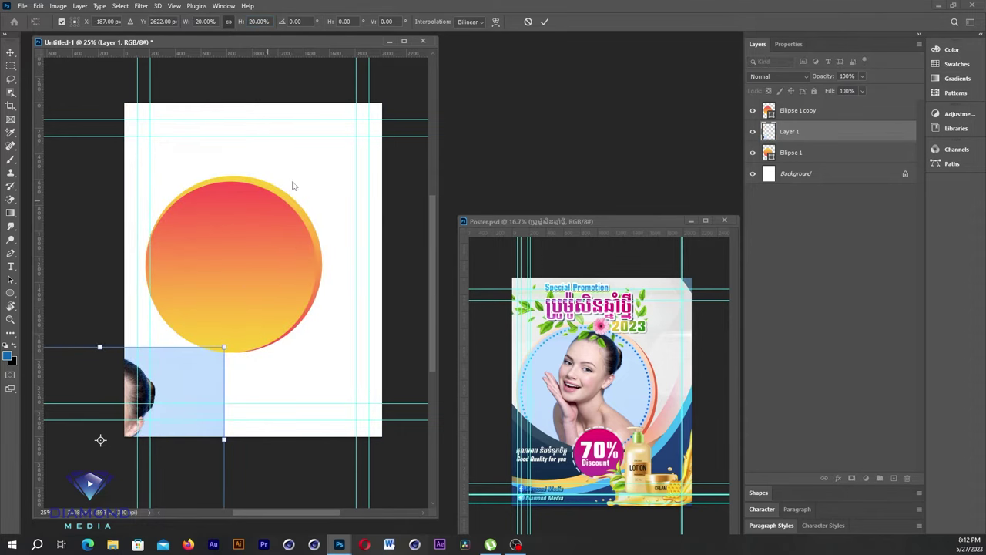
left_click_drag(199, 372, 332, 200)
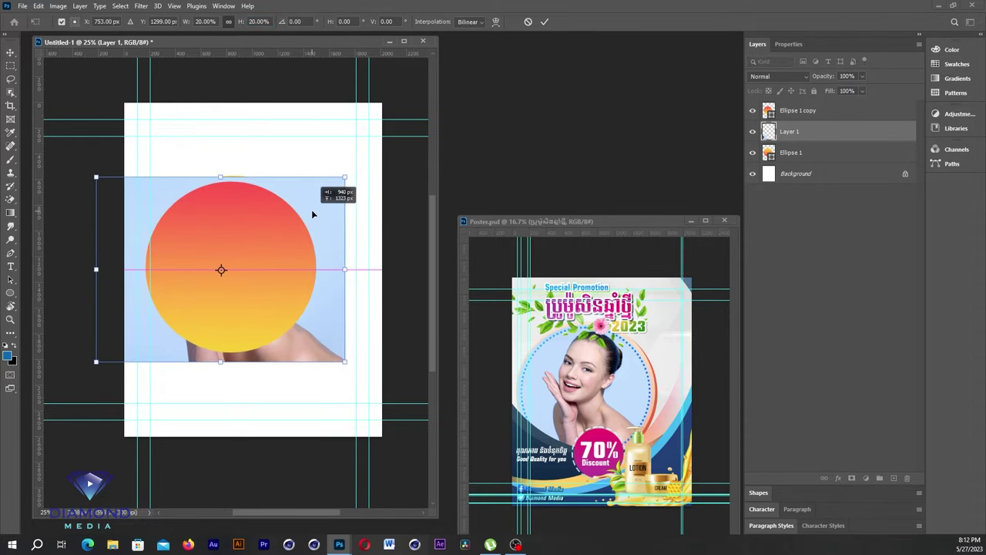
key("Return")
Stack Layer 1 above both circles and fine-tune it to about 98.93%, nudged right.
left_click_drag(791, 106, 793, 111)
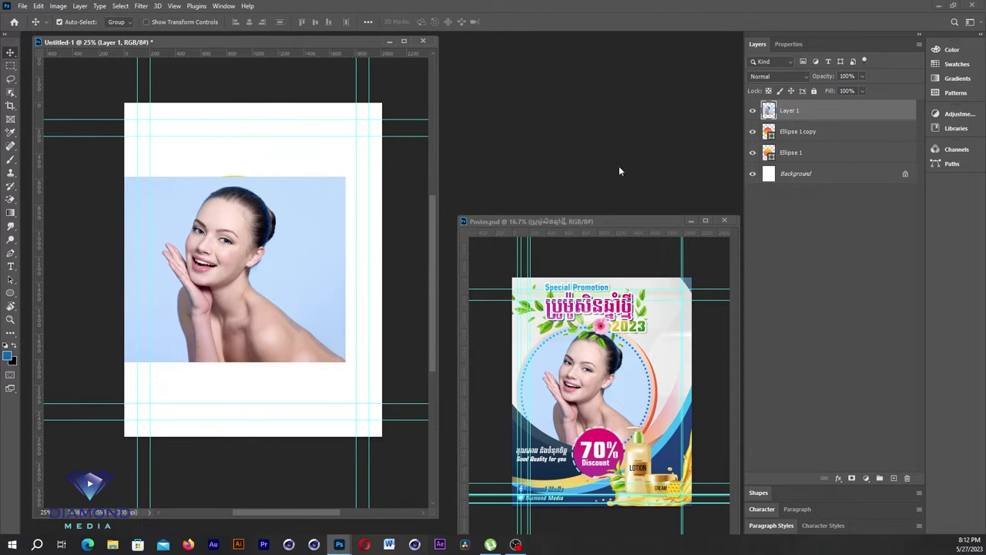
key("ctrl+t")
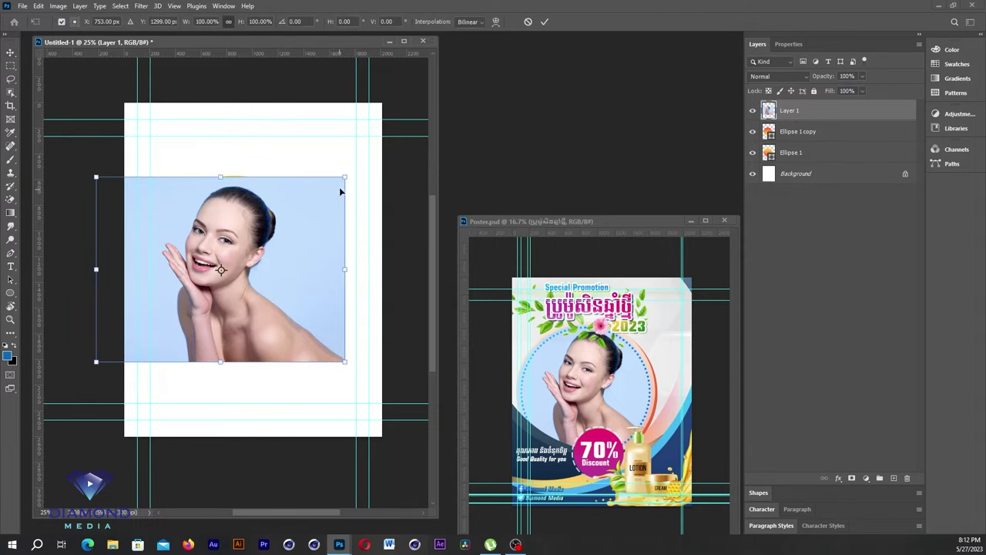
left_click_drag(344, 177, 342, 180)
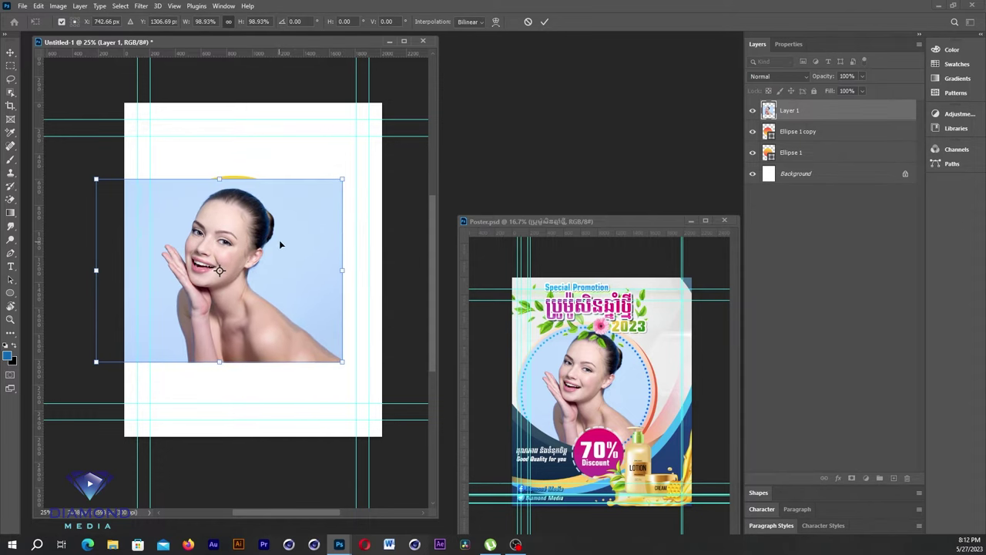
left_click_drag(280, 245, 288, 240)
key("Return")
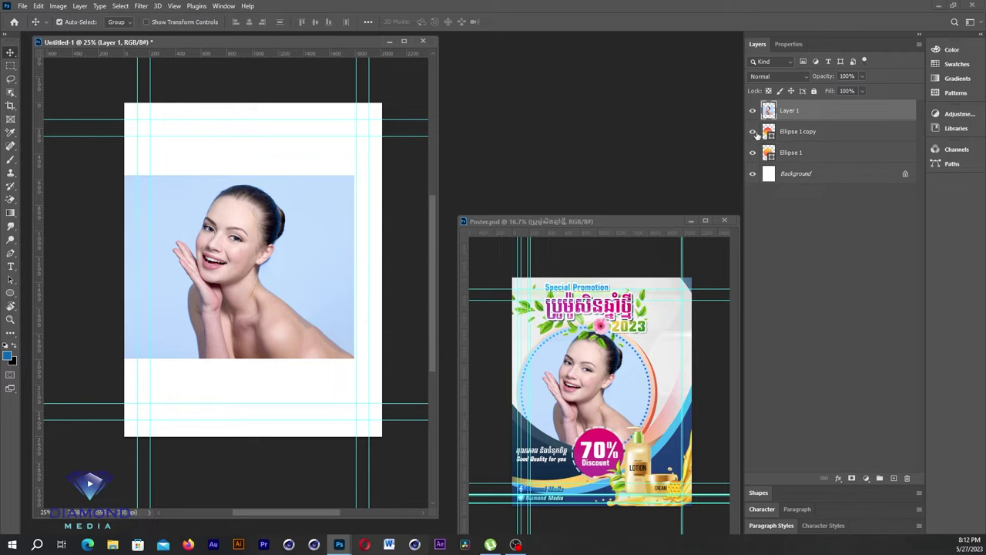
right_click(813, 115)
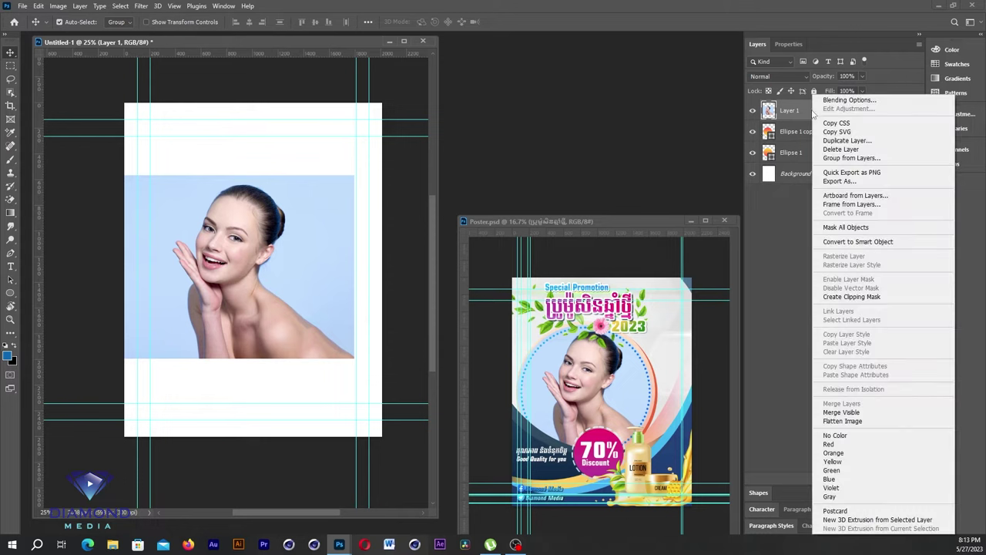
Clip Layer 1 into the top circle and rescale the photo to about 99.3%.
left_click(846, 297)
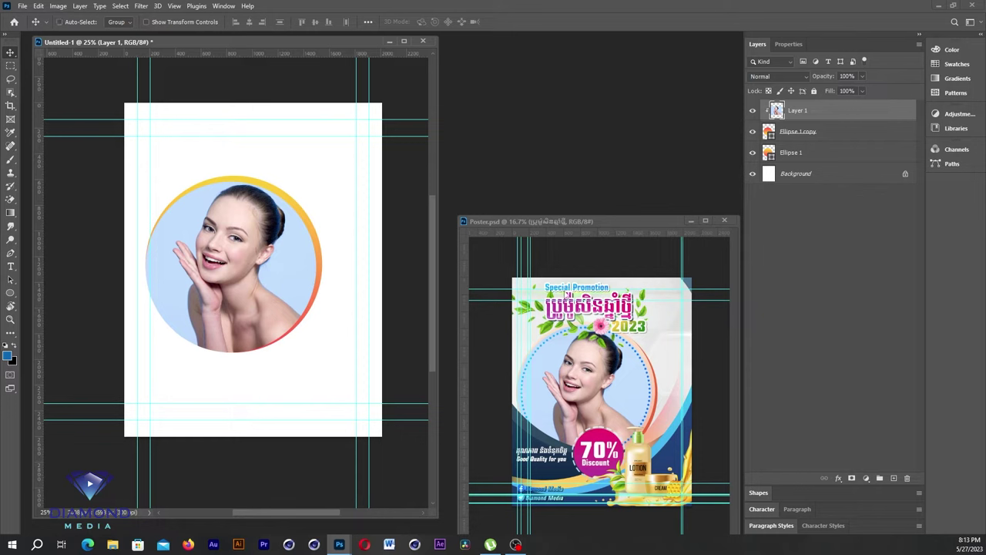
key("ctrl+t")
left_click_drag(353, 177, 352, 177)
key("Return")
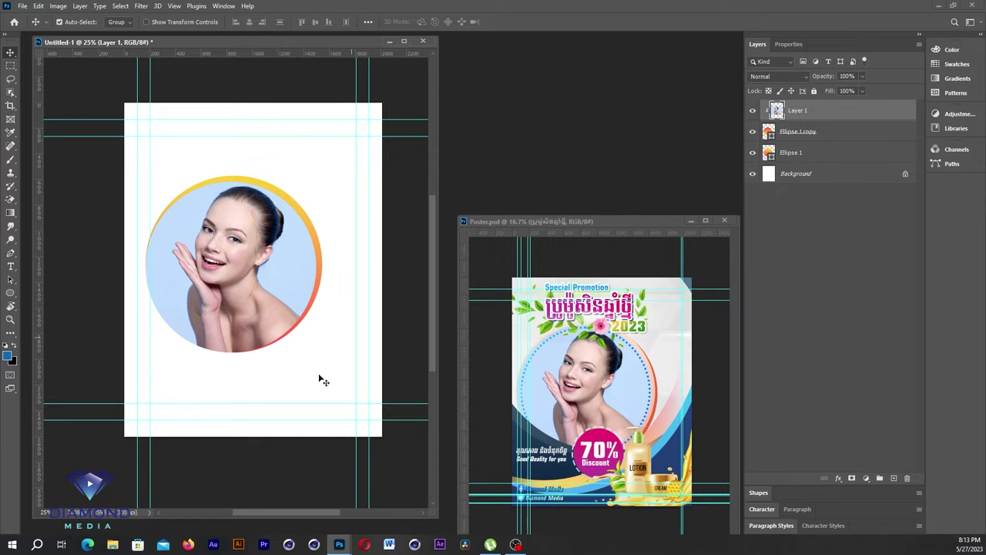
Set the Ellipse tool to no fill with a 26.52 px black stroke.
left_click(10, 293)
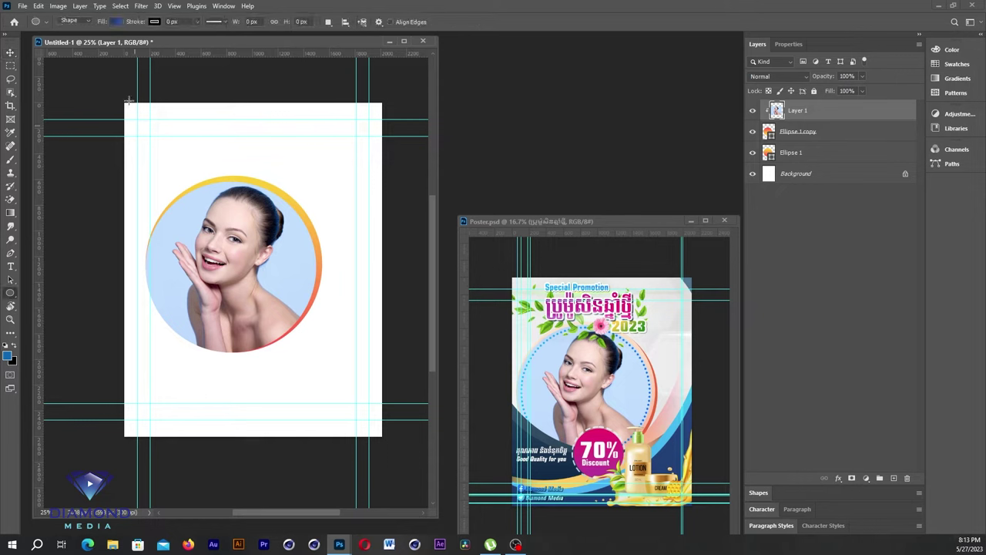
left_click(116, 22)
left_click(79, 41)
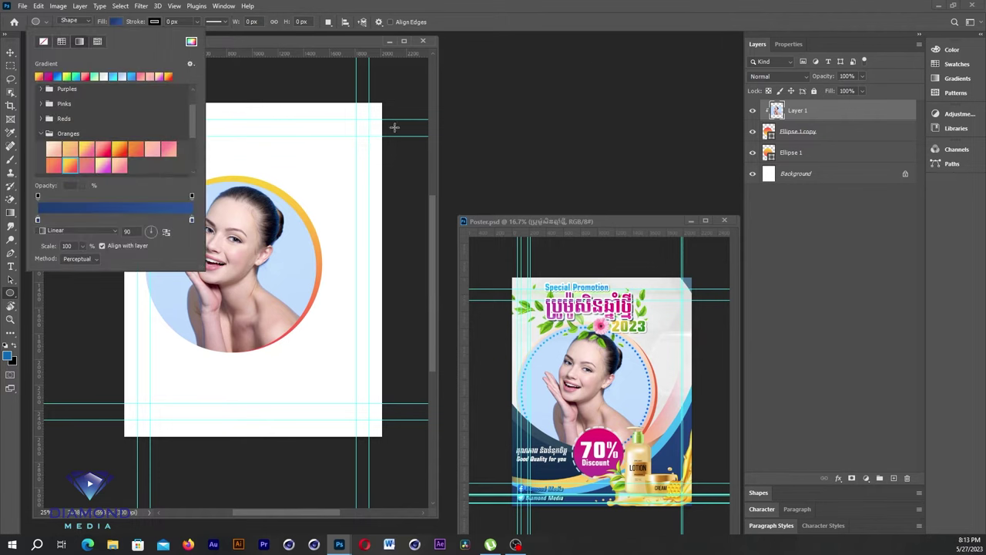
left_click(44, 40)
left_click(197, 22)
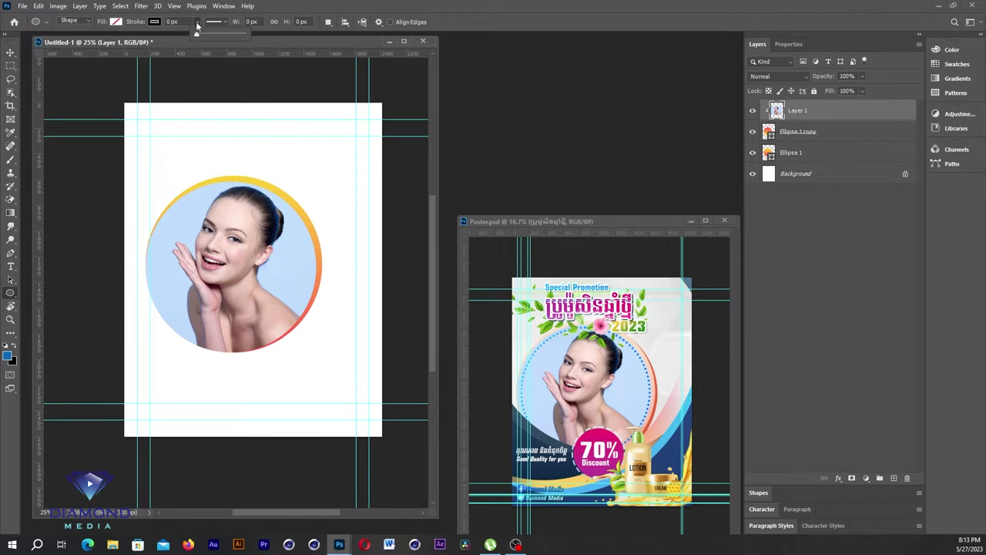
left_click_drag(199, 34, 208, 34)
Draw an outline circle over the photo, shrink it to about 92% and centre it on the photo.
left_click_drag(154, 200, 330, 375)
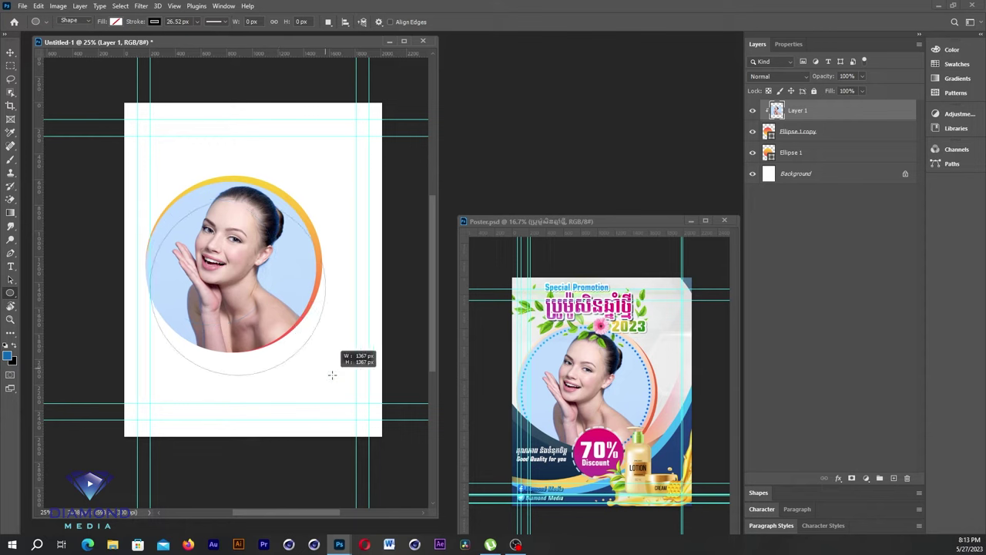
key("ctrl+t")
left_click_drag(294, 288, 292, 271)
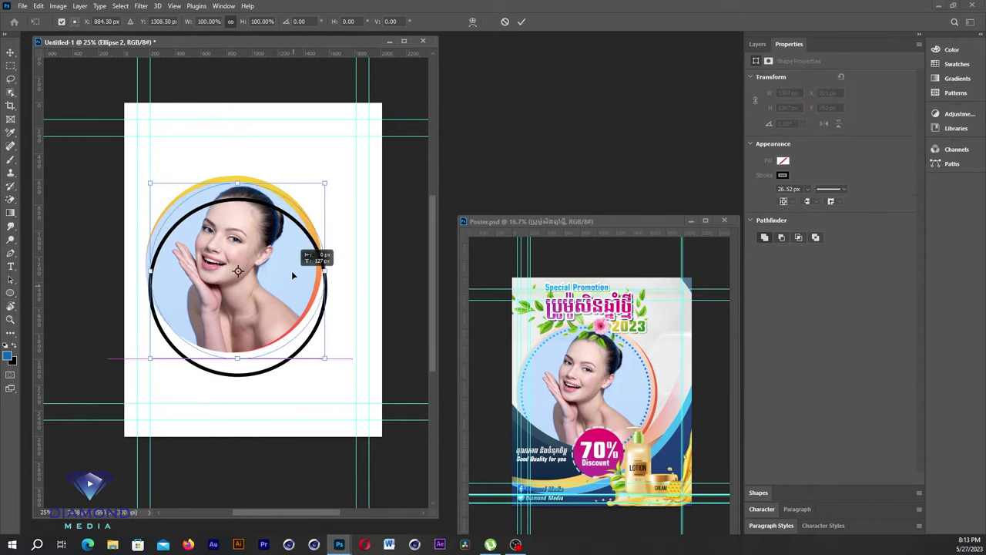
left_click_drag(325, 362, 311, 347)
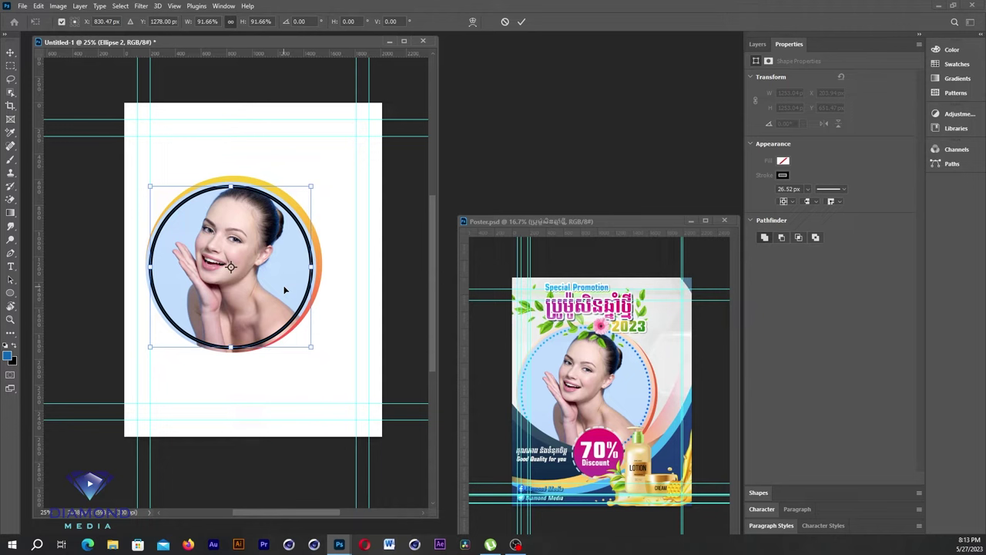
key("Return")
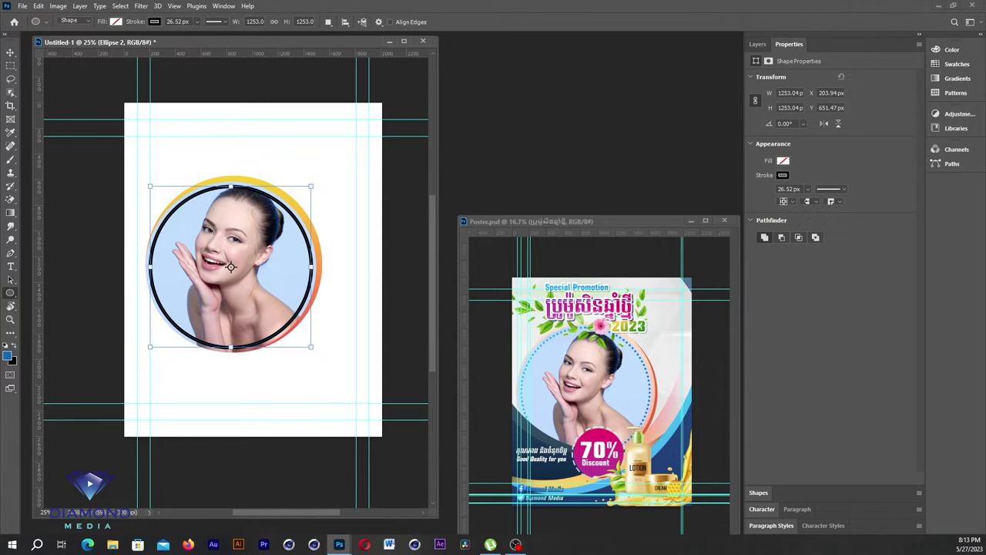
left_click_drag(230, 266, 228, 264)
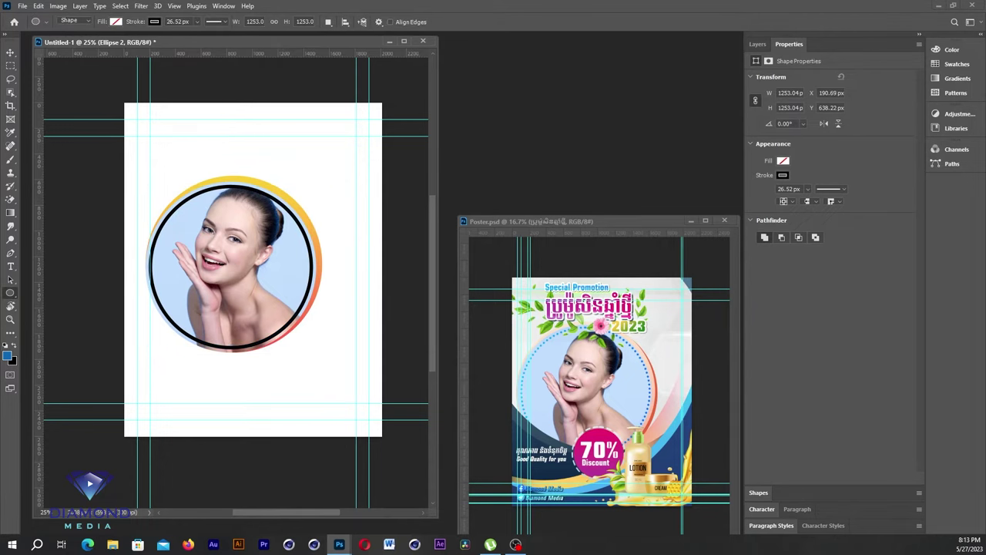
Give the ring a light-blue gradient outline 15.6 px wide.
left_click(156, 22)
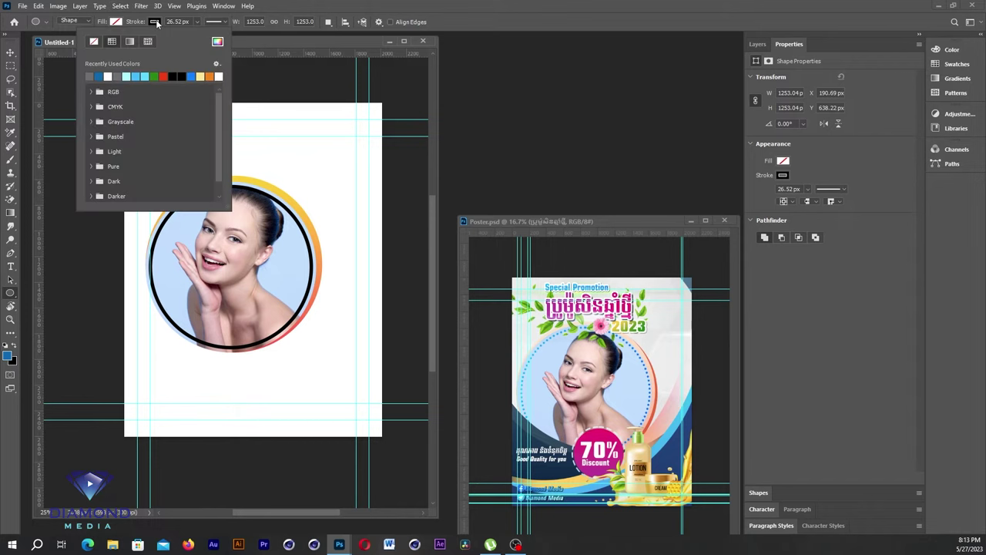
left_click(130, 41)
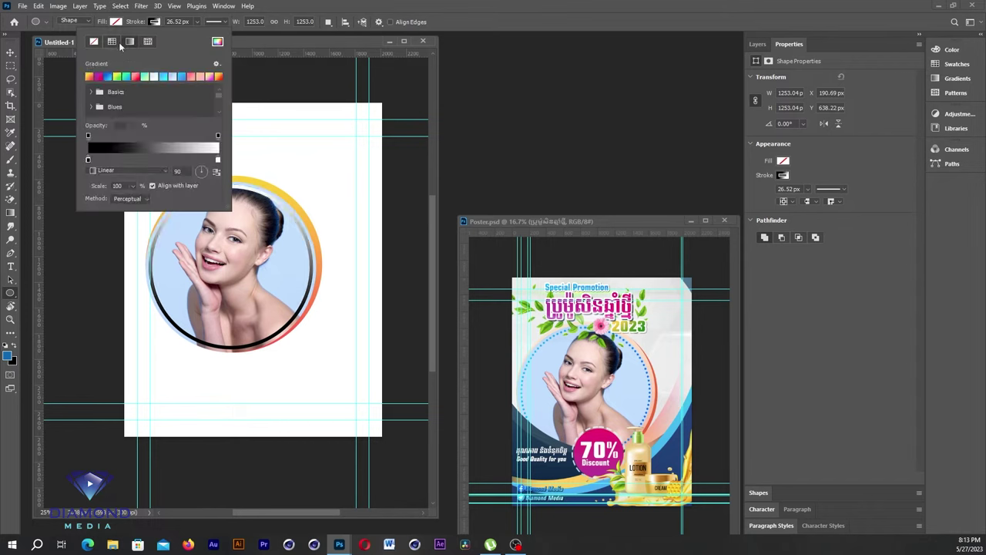
left_click(163, 77)
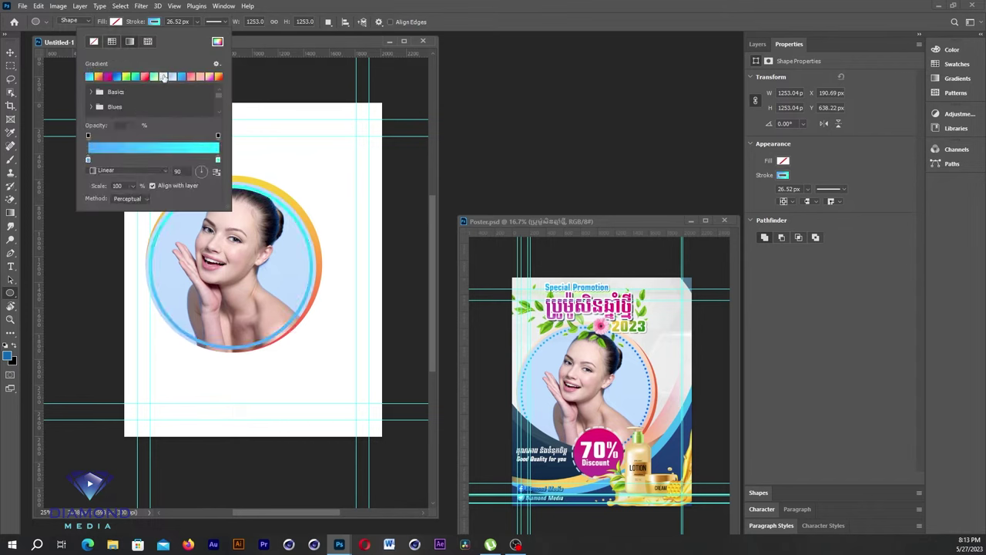
left_click(315, 5)
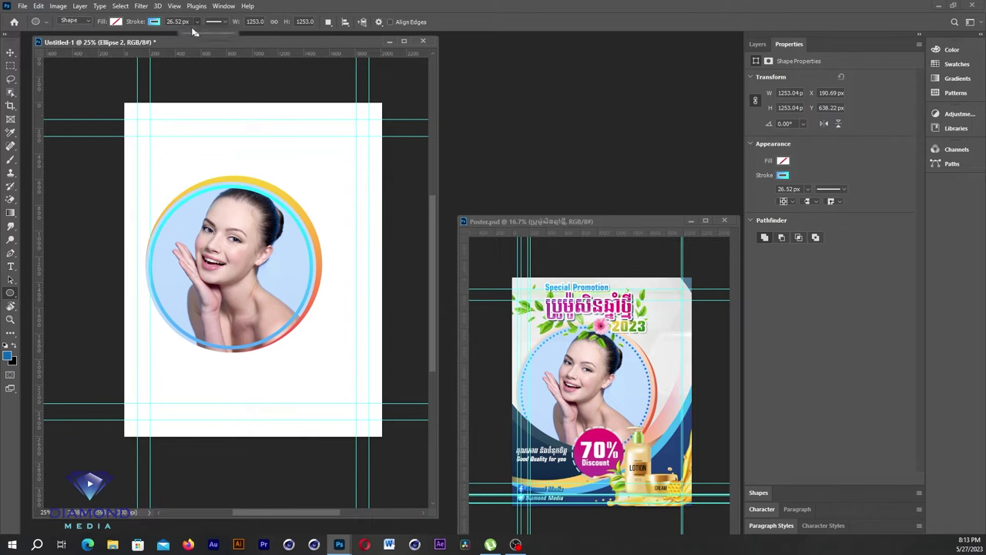
left_click_drag(193, 32, 195, 36)
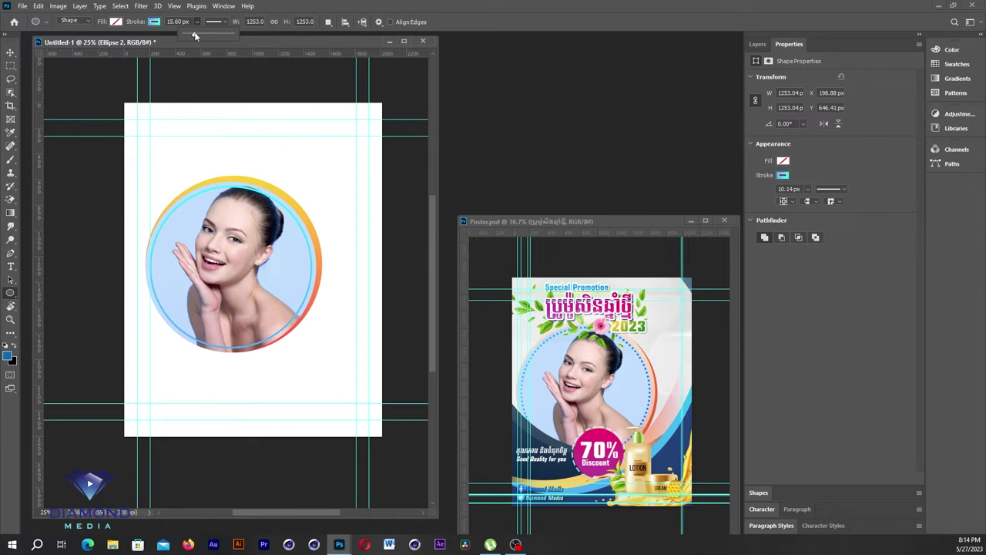
Make the ring's outline dotted and widen it to 34.7 px.
left_click(216, 22)
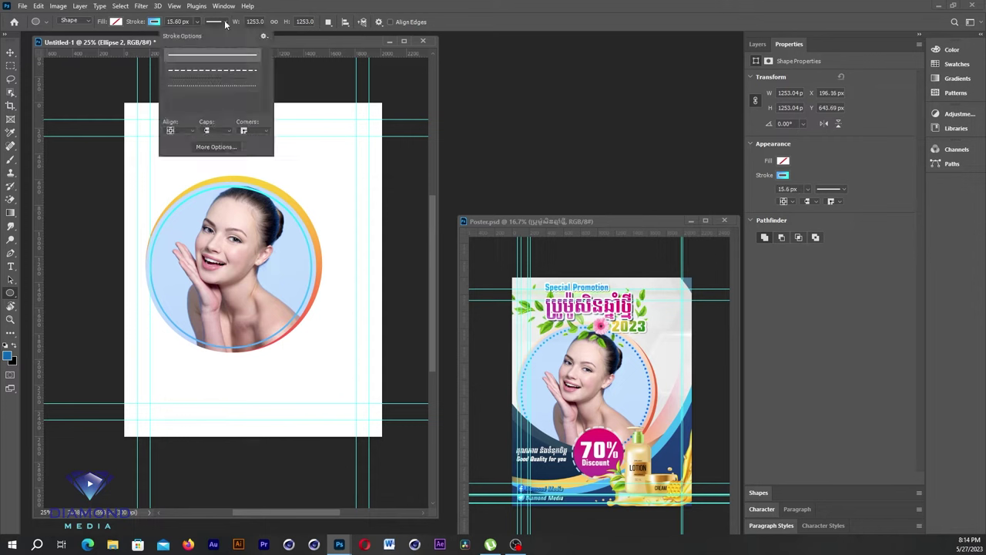
left_click(211, 71)
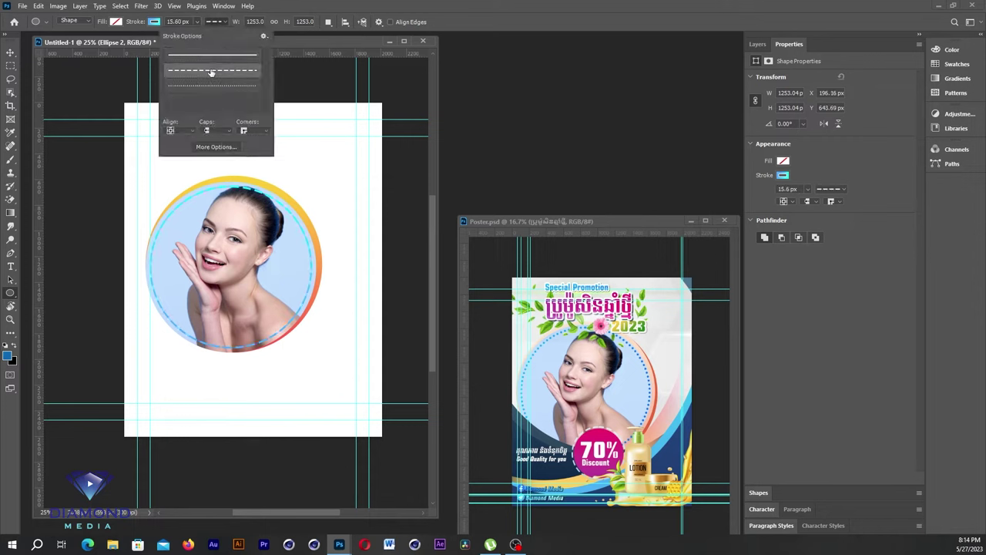
left_click(203, 86)
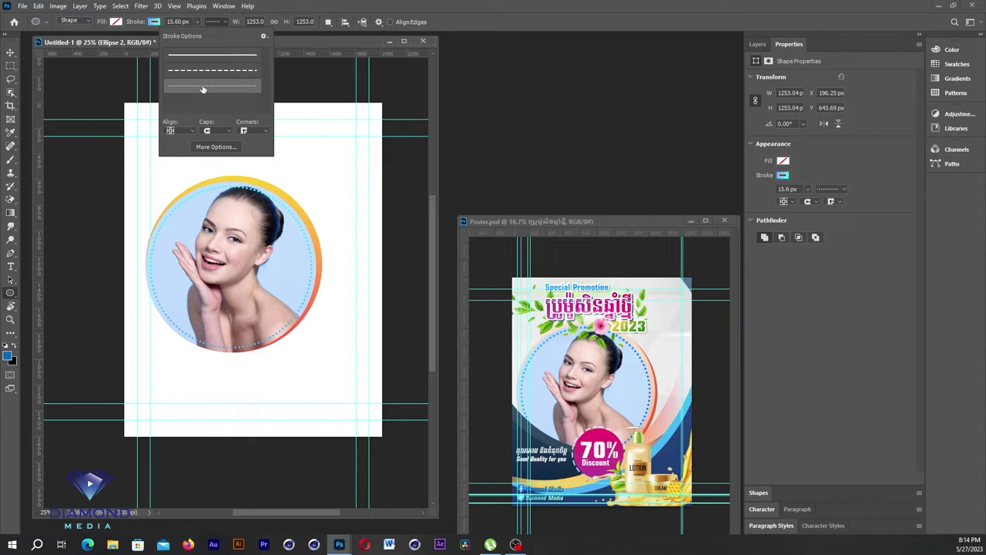
key("alt+h")
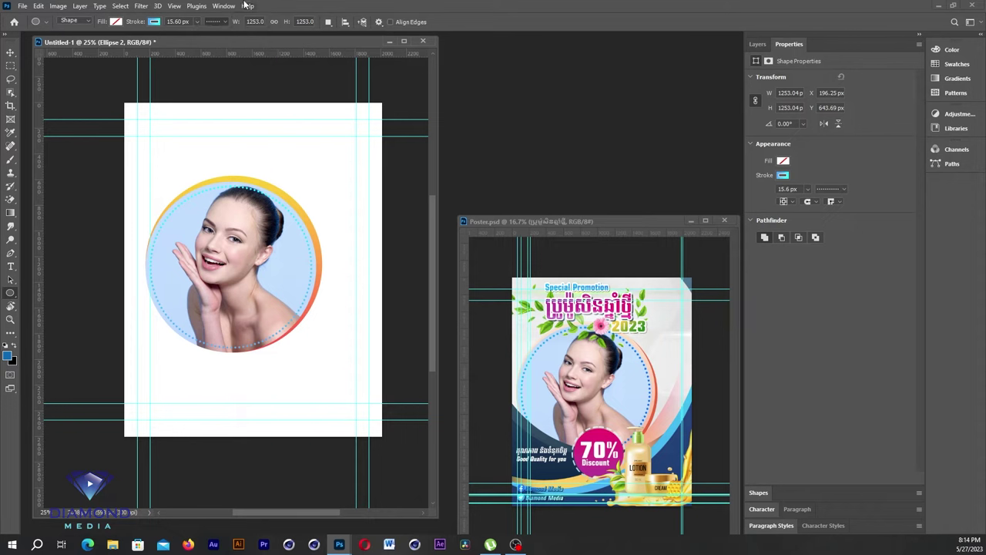
left_click(198, 23)
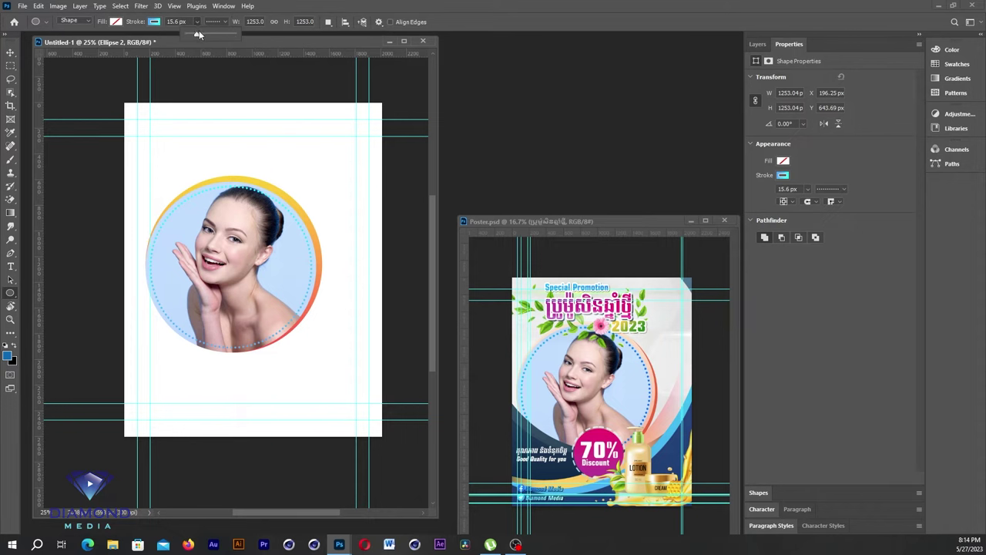
left_click(200, 36)
Make the dotted ring white and move the Poster.psd window up and right.
left_click(158, 22)
left_click(163, 76)
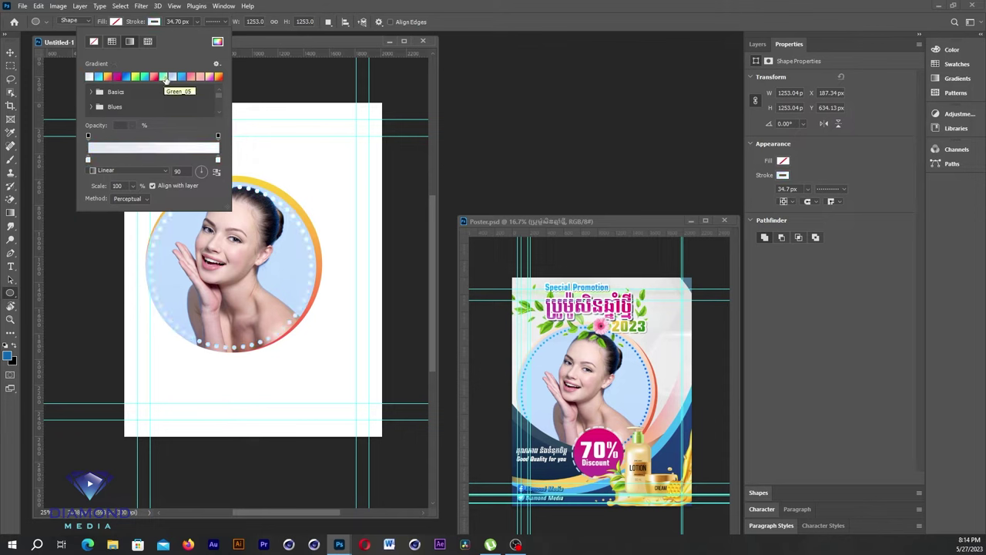
left_click(374, 5)
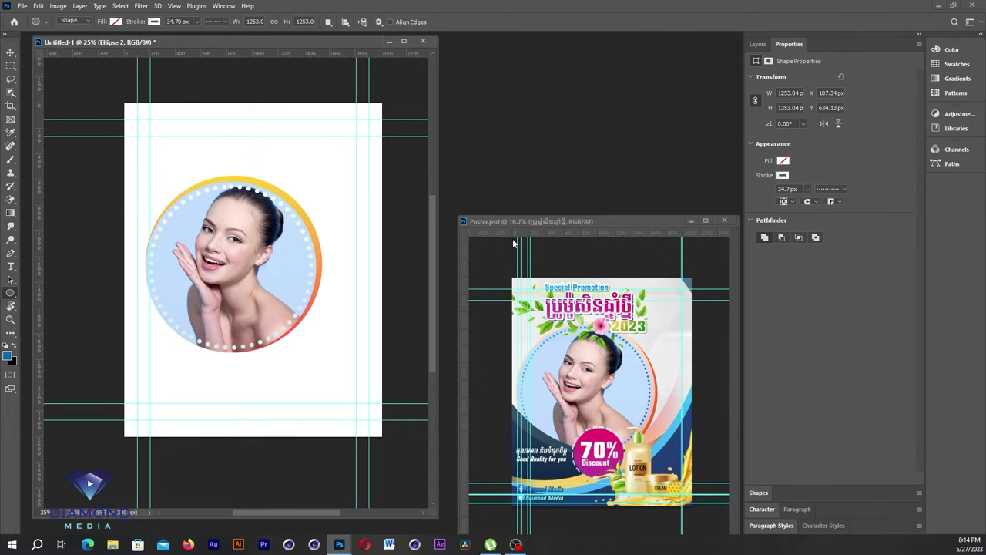
left_click_drag(570, 221, 581, 159)
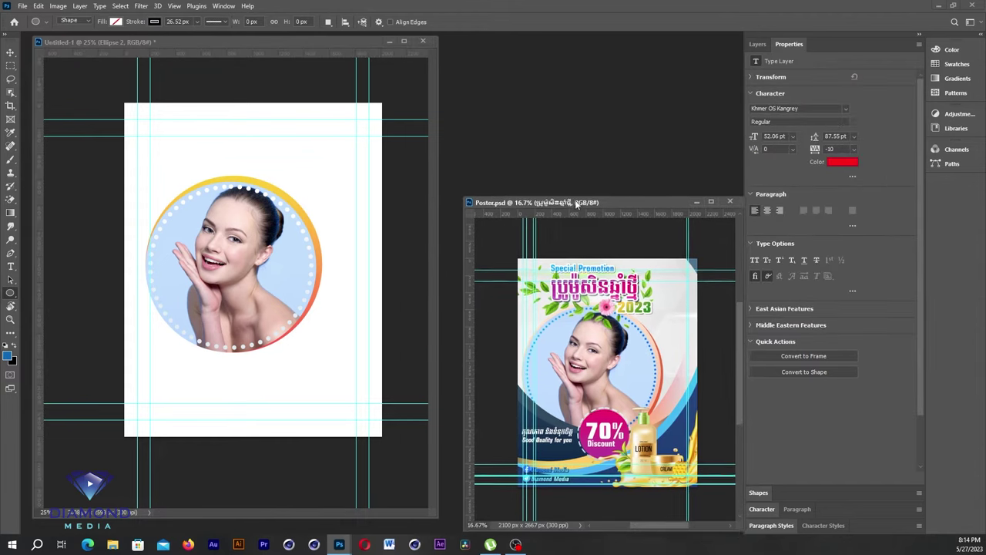
Return to Untitled-1, reposition the Poster.psd reference window and show the Layers panel.
left_click(293, 286)
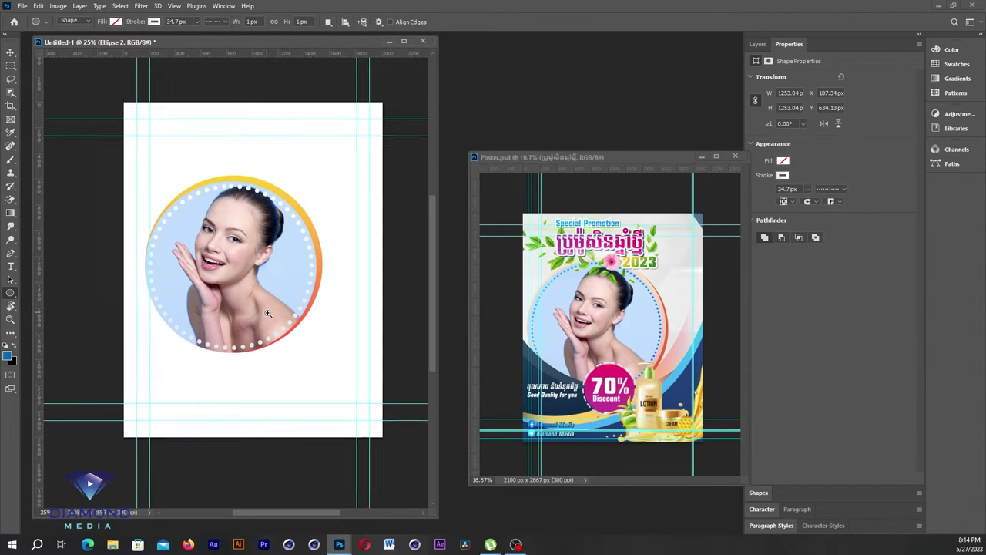
scroll(267, 312, "up", 1)
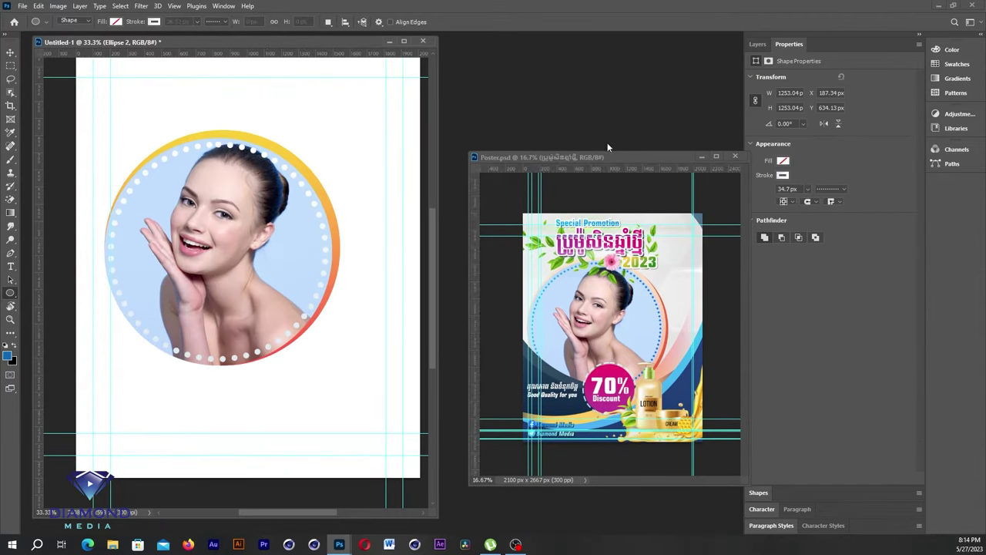
left_click_drag(617, 155, 607, 134)
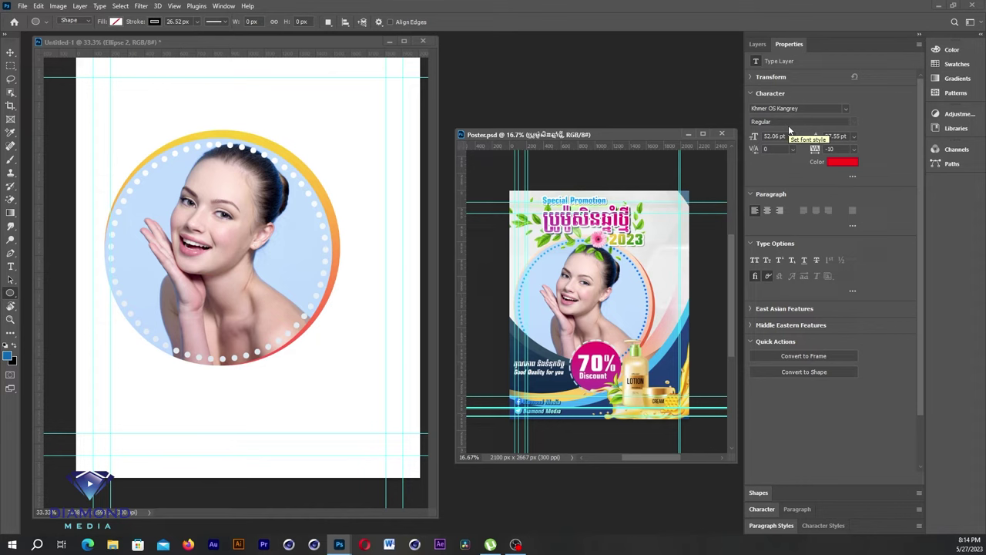
left_click(759, 44)
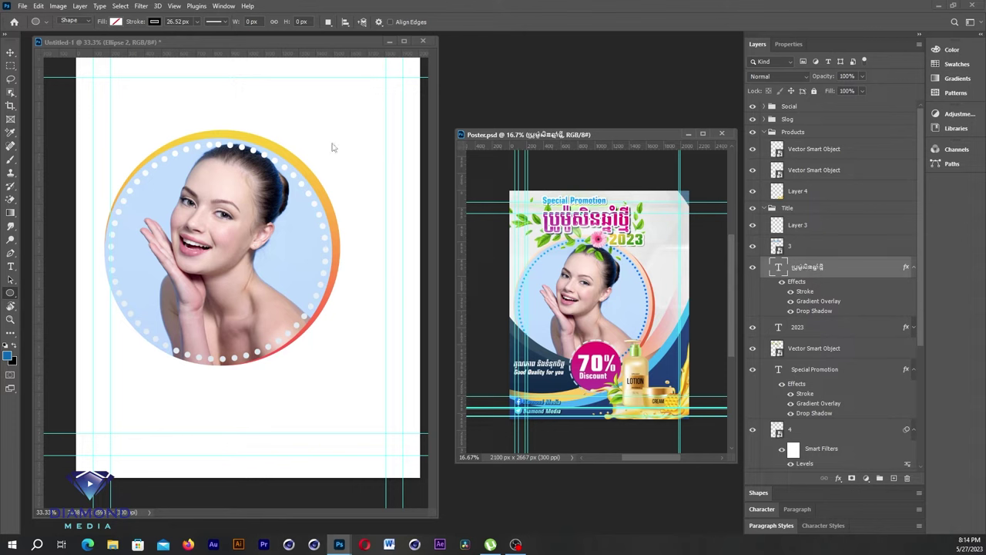
left_click(306, 134)
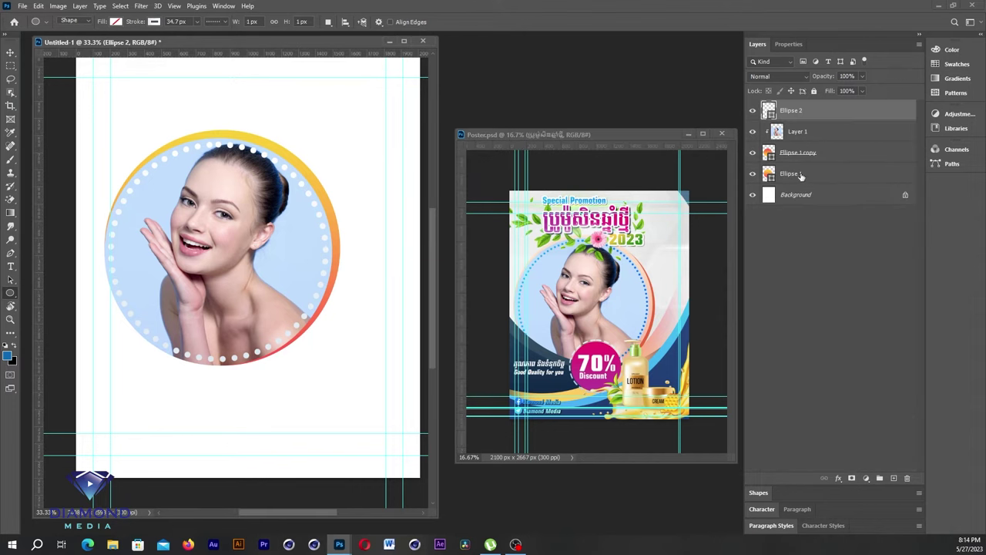
Group the ring, photo and ellipse layers into a new group named Photo.
left_click(799, 175, "shift")
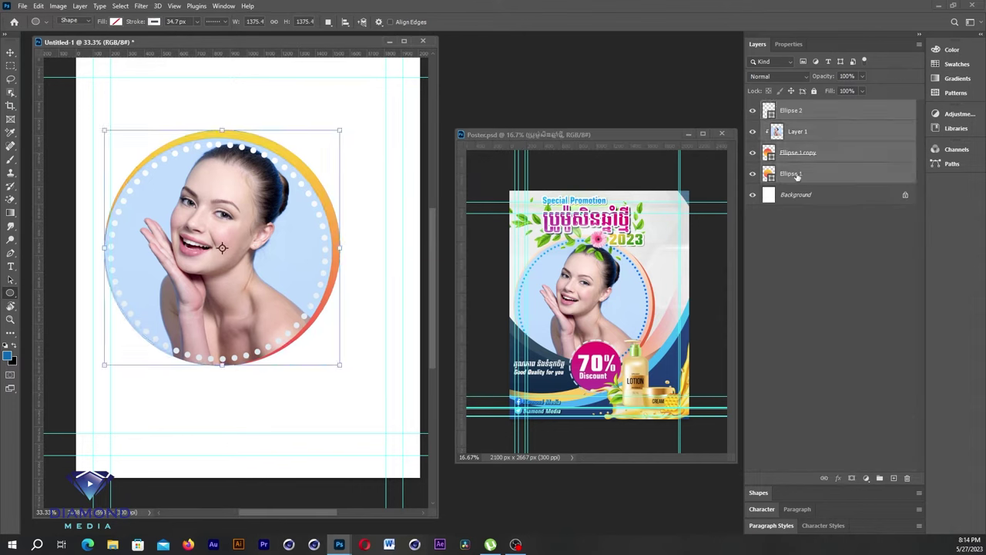
left_click_drag(798, 175, 884, 479)
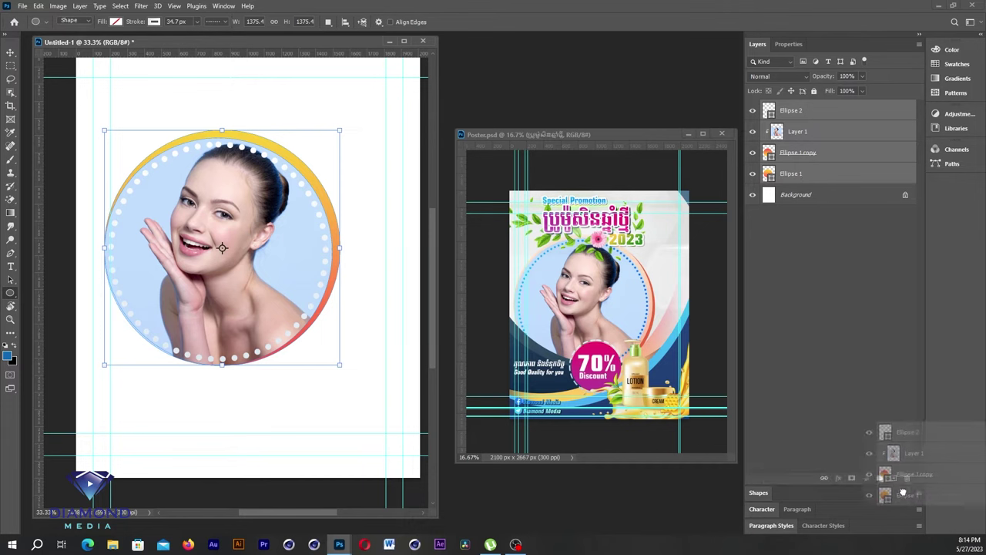
double_click(792, 105)
type("Photo")
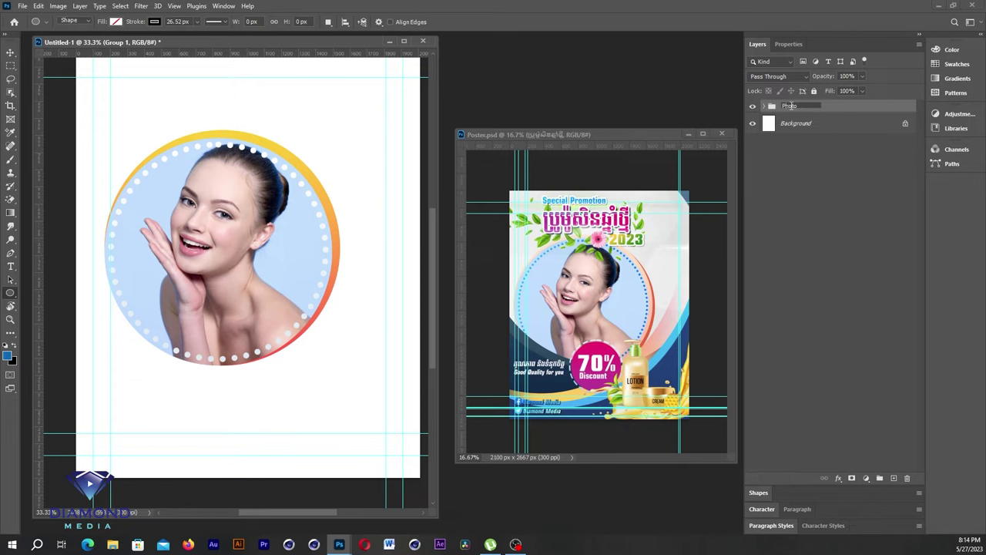
key("Return")
Check the Photo group's visibility and contents, and zoom out to the whole page.
left_click(802, 210)
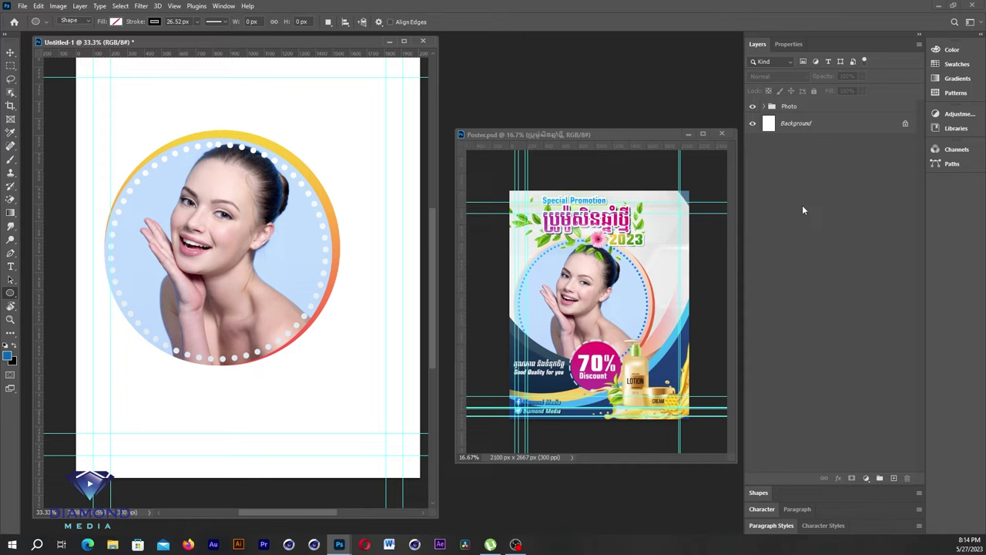
left_click(753, 106)
left_click(764, 107)
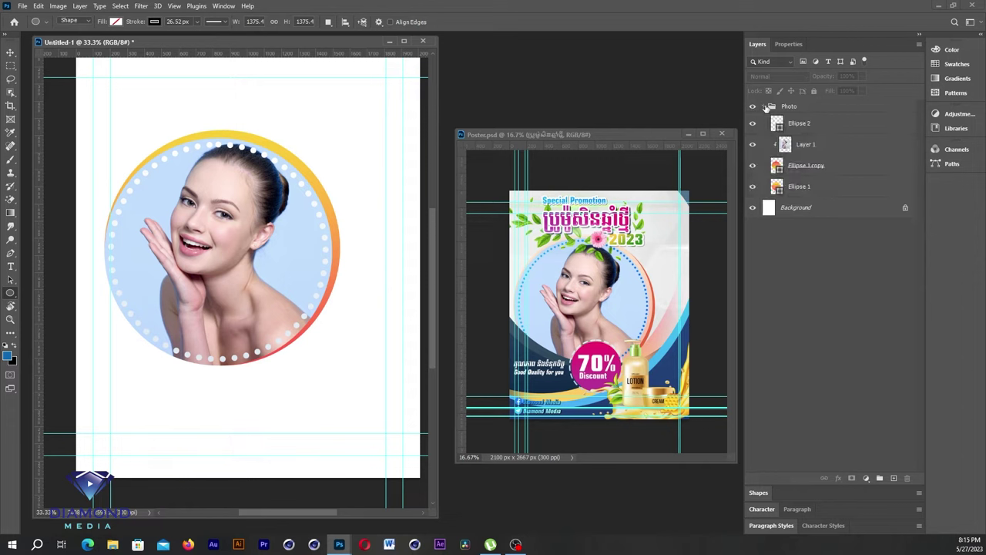
left_click(764, 106)
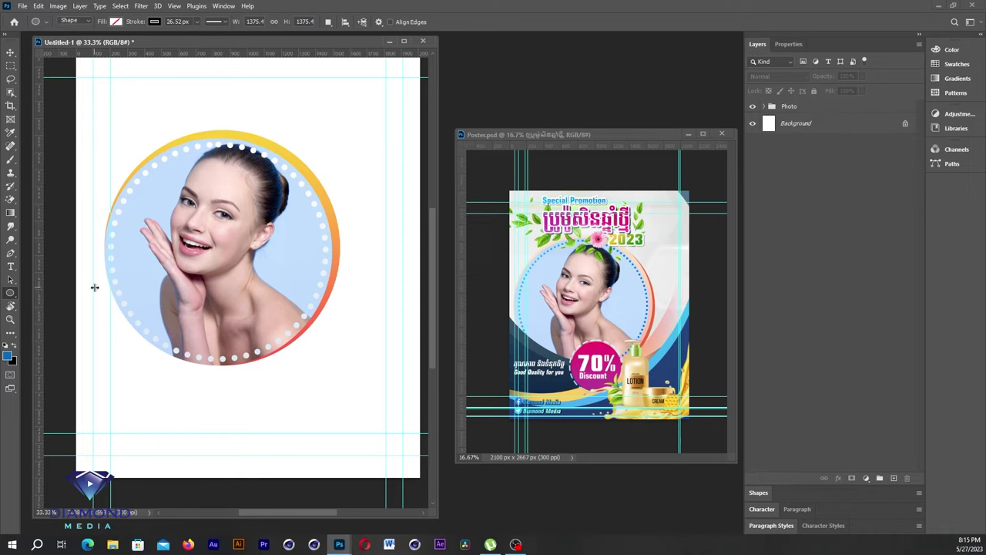
key("ctrl+minus")
key("ctrl+minus")
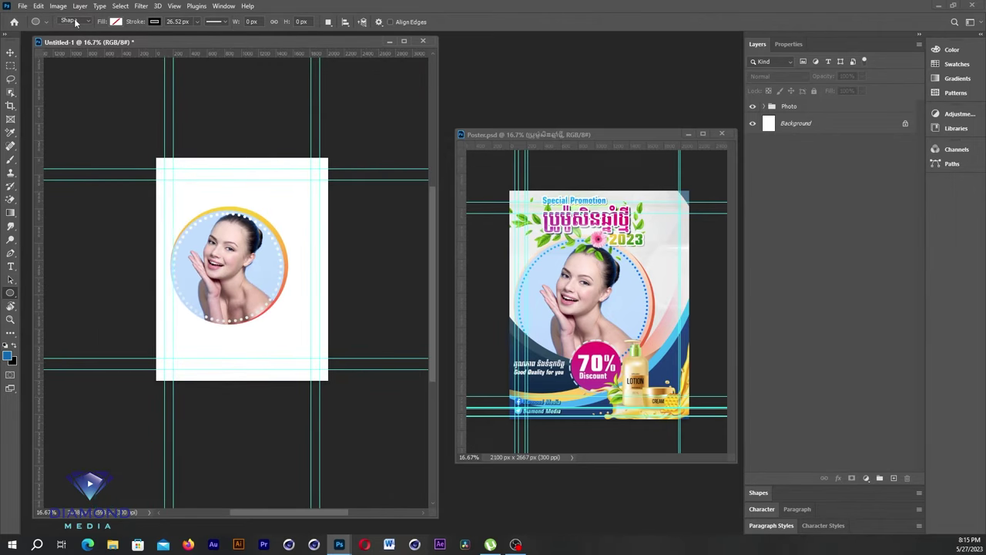
Set the Ellipse tool's fill to a blue gradient.
left_click(116, 21)
left_click(80, 41)
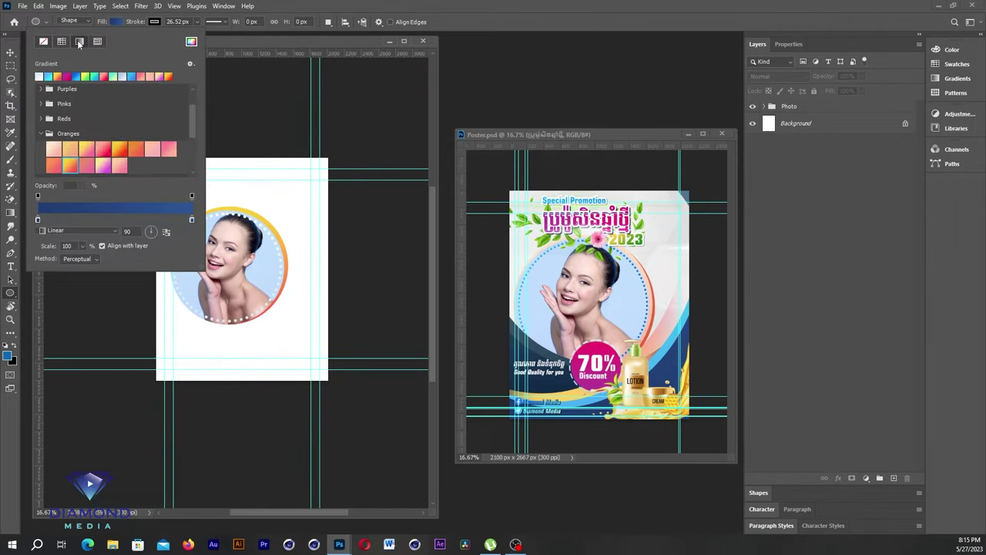
left_click(256, 122)
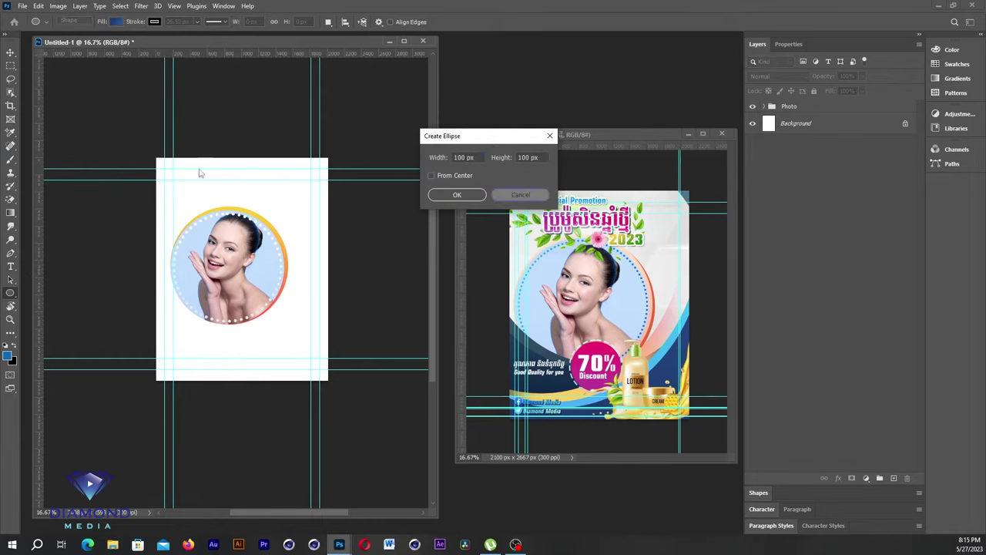
key("Escape")
Draw a large ellipse over the upper page and stretch it taller with Free Transform.
left_click_drag(116, 114, 341, 360)
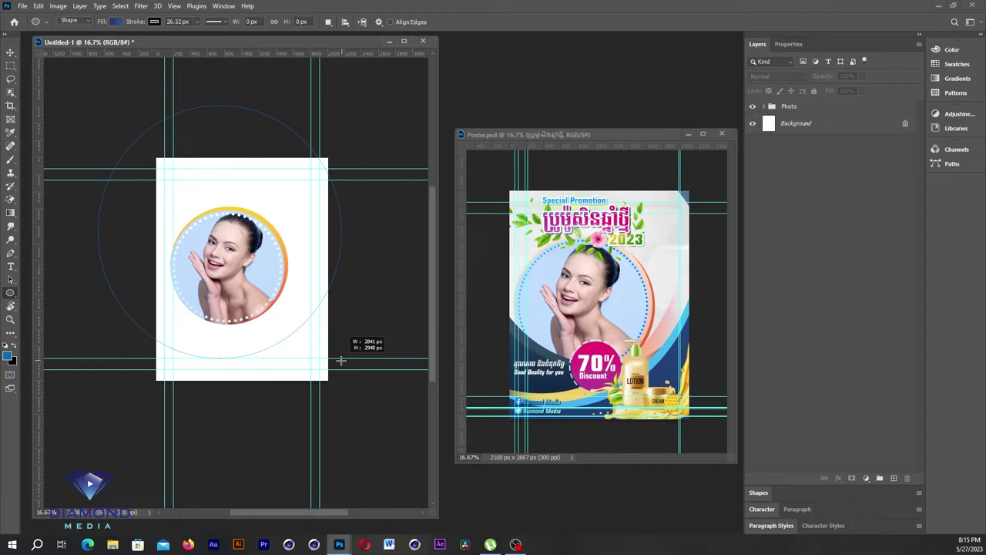
left_click_drag(341, 360, 340, 360)
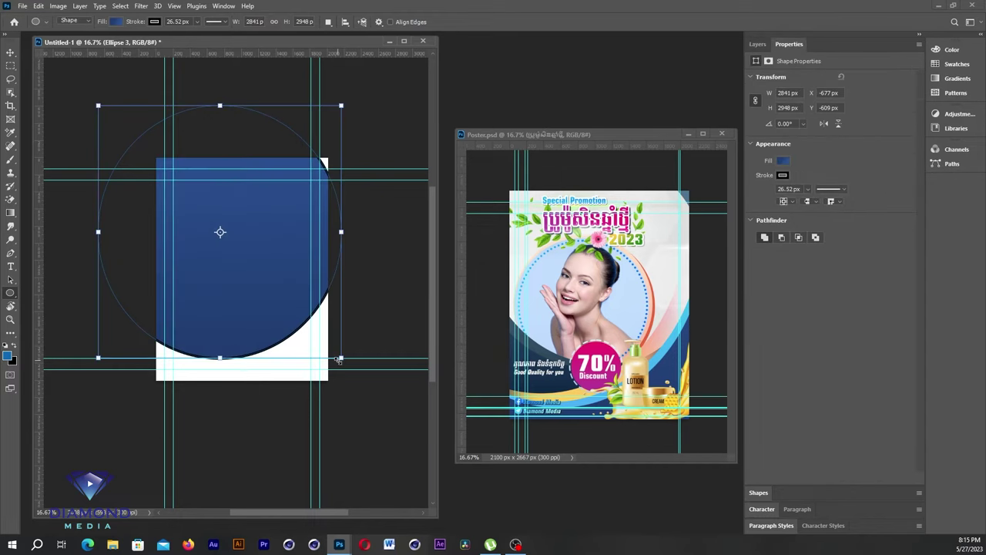
key("ctrl+t")
left_click_drag(221, 106, 225, 77)
Rotate and widen the large ellipse anticlockwise, moving it left and down.
mouse_move(380, 241)
left_mouse_down()
mouse_move(376, 227)
mouse_move(400, 266)
left_mouse_up()
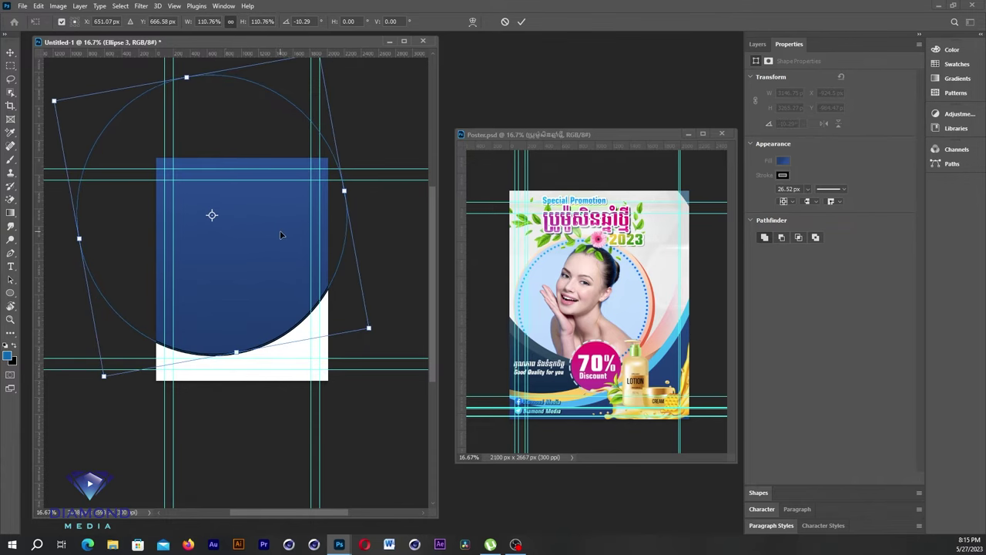
left_click_drag(399, 266, 343, 220)
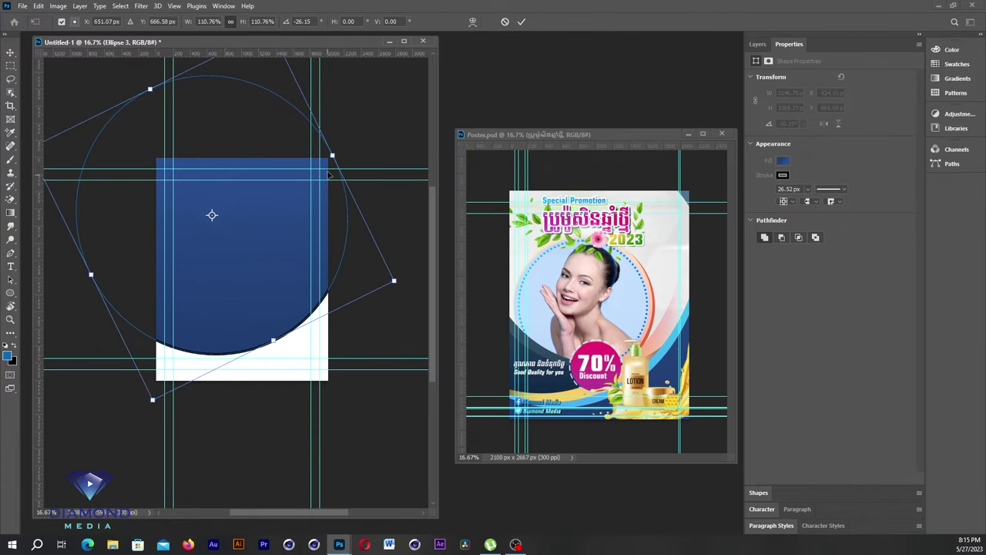
left_click_drag(332, 157, 363, 115)
left_click_drag(378, 159, 363, 92)
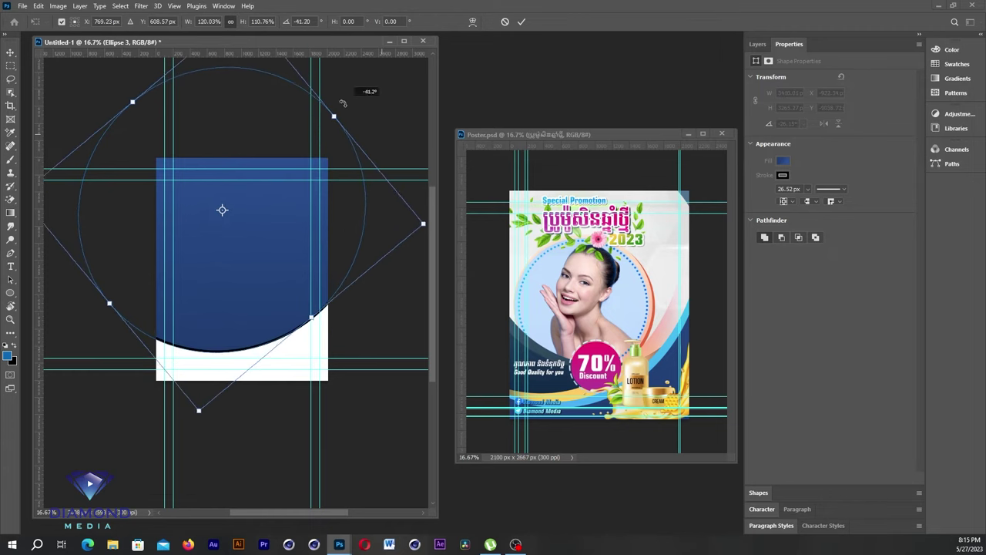
left_click_drag(279, 225, 246, 235)
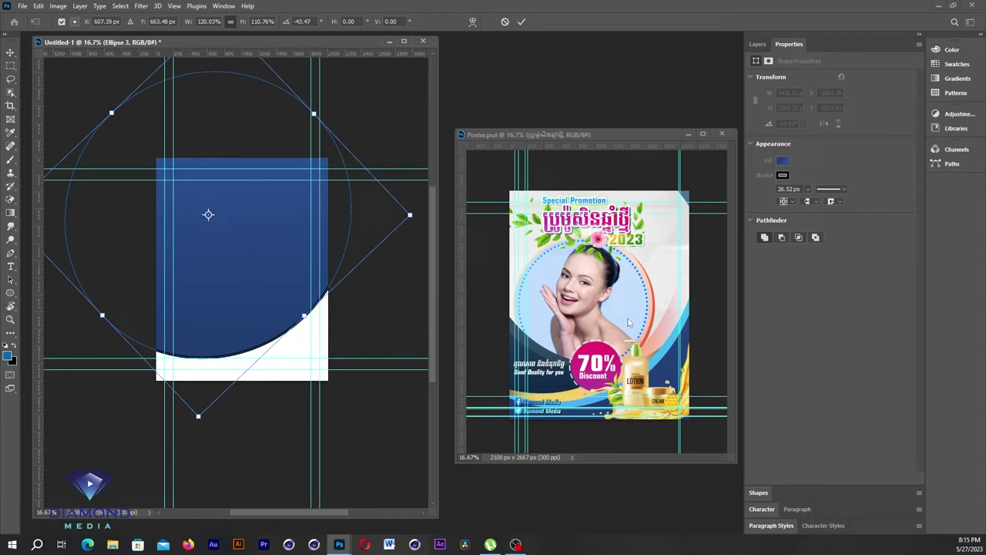
left_click_drag(406, 298, 396, 265)
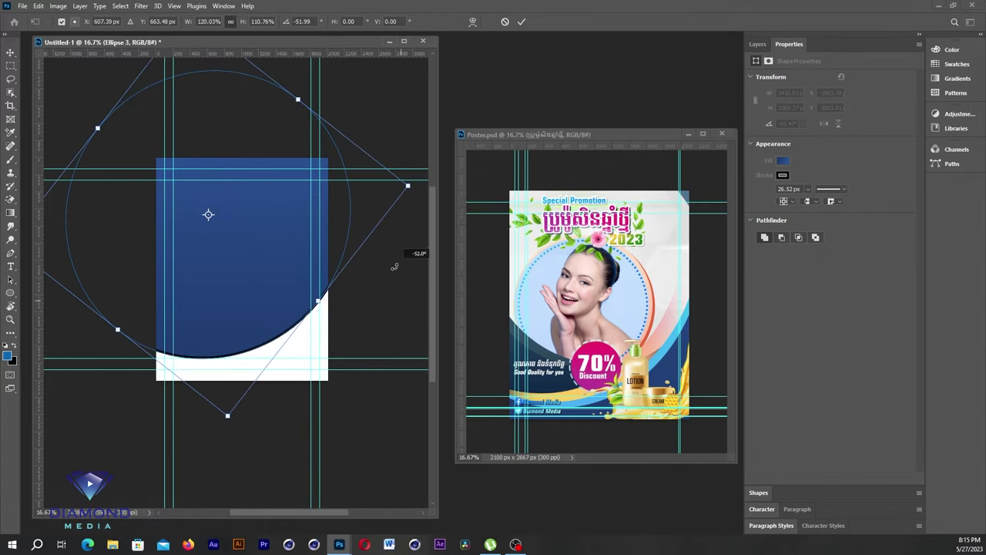
scroll(245, 174, "down", 1, "alt")
Resize the ellipse to 3561.17 × 2990.68 px, rotate it to about -74°, and commit.
left_click_drag(135, 139, 158, 139)
left_click_drag(285, 122, 304, 109)
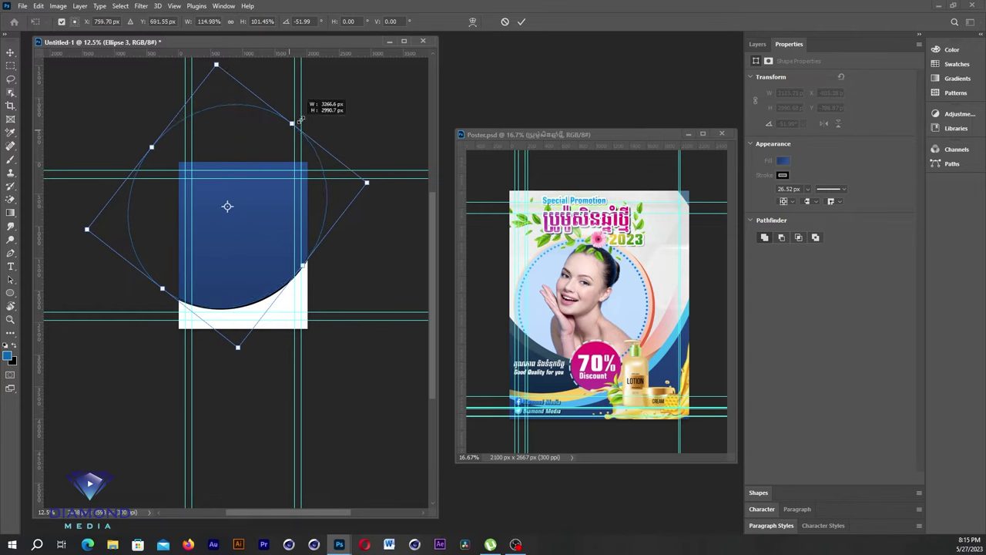
left_click_drag(358, 291, 365, 226)
left_click_drag(282, 226, 275, 235)
mouse_move(352, 218)
left_mouse_down()
mouse_move(342, 229)
mouse_move(285, 225)
left_mouse_up()
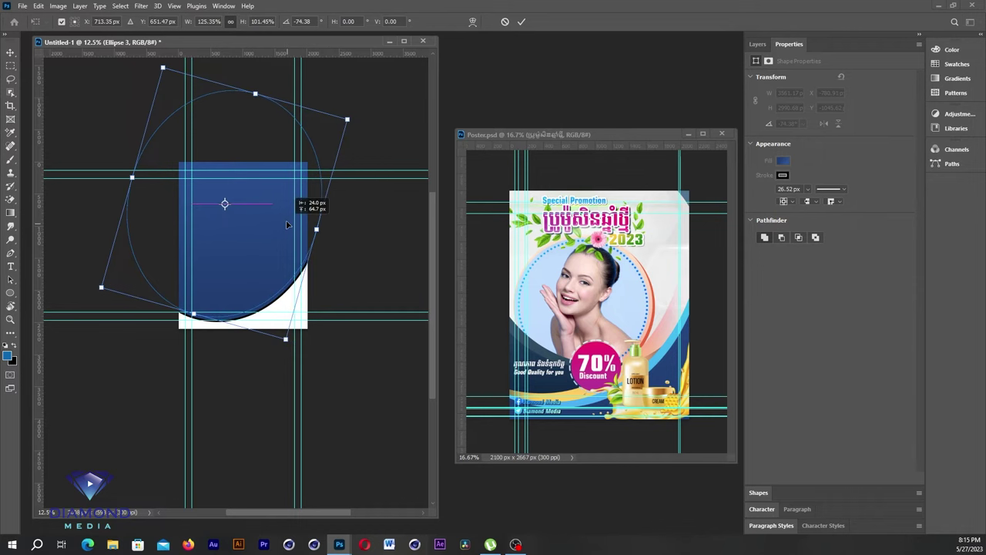
key("Return")
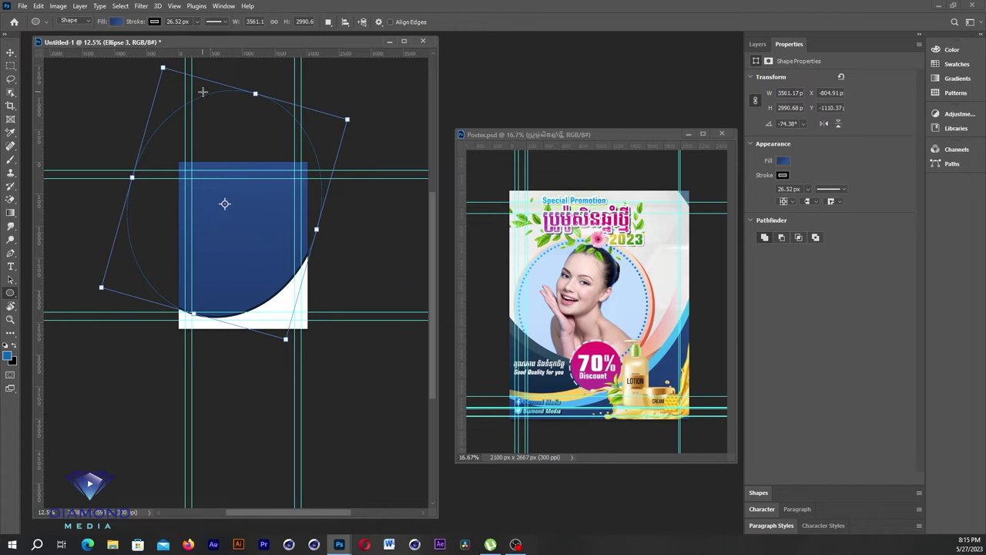
Set Ellipse 3's stroke to 0 px and fill it with a bright blue gradient.
left_click(198, 23)
left_click_drag(200, 34, 170, 36)
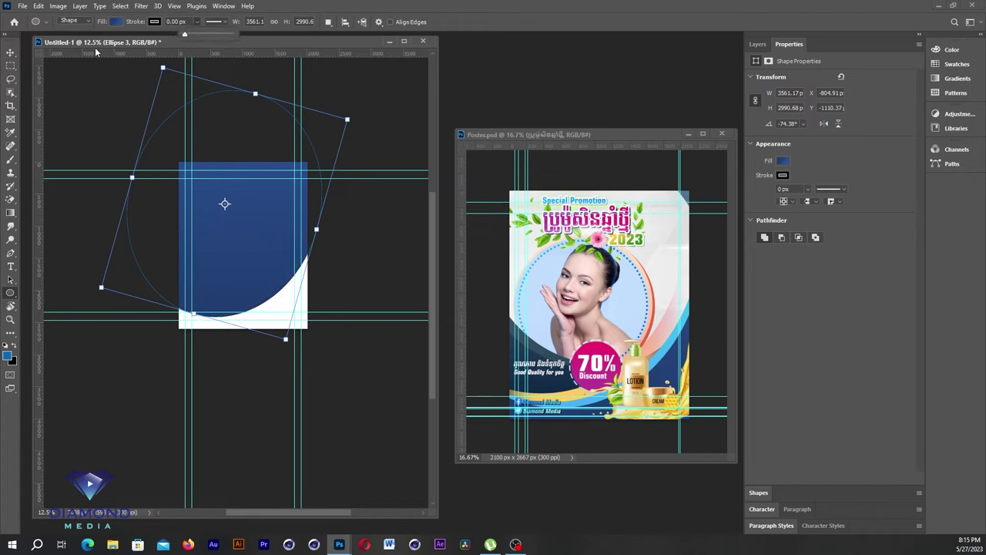
left_click(117, 26)
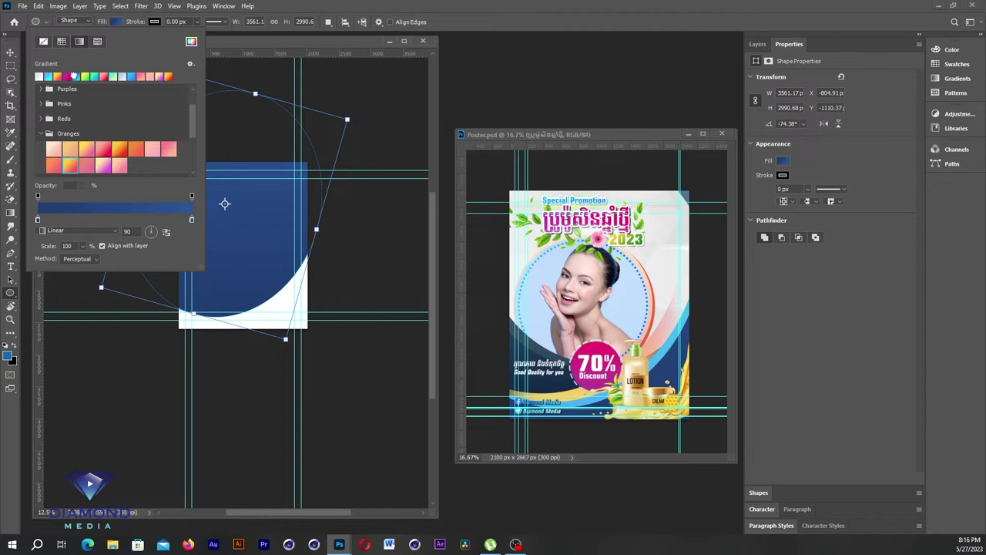
left_click(73, 76)
left_click(378, 5)
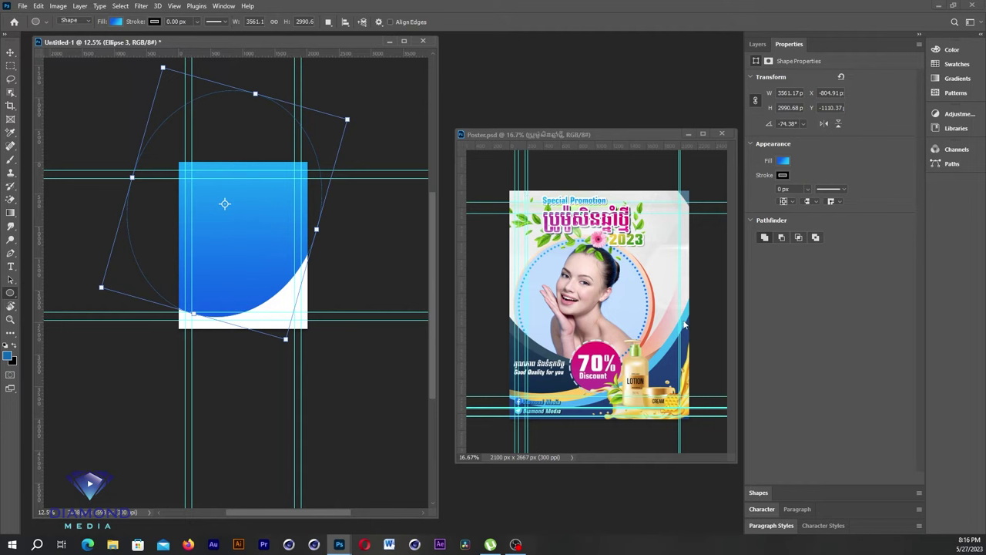
left_click(329, 24)
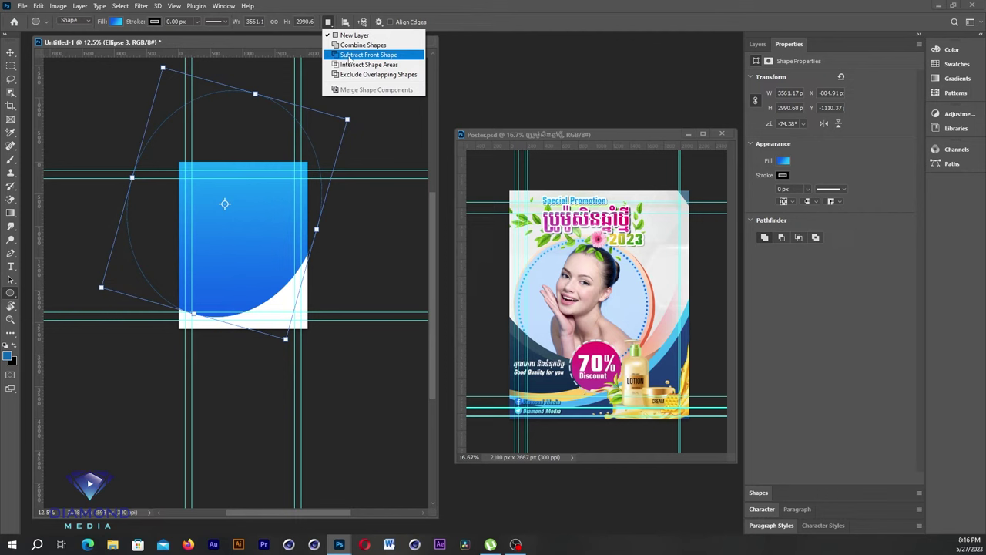
Subtract the front ellipse shape to reveal the photo and zoom to 25%.
left_click(349, 59)
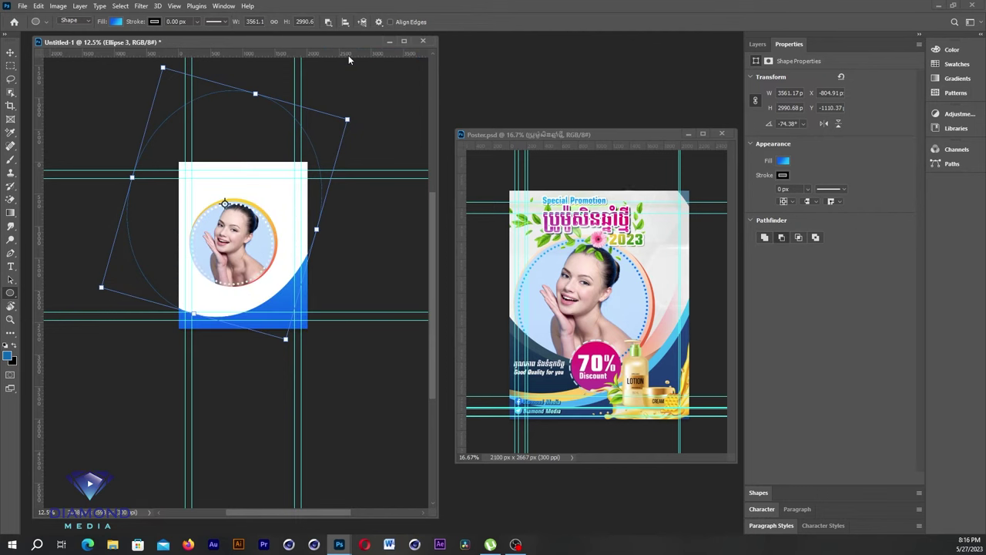
left_click(115, 22)
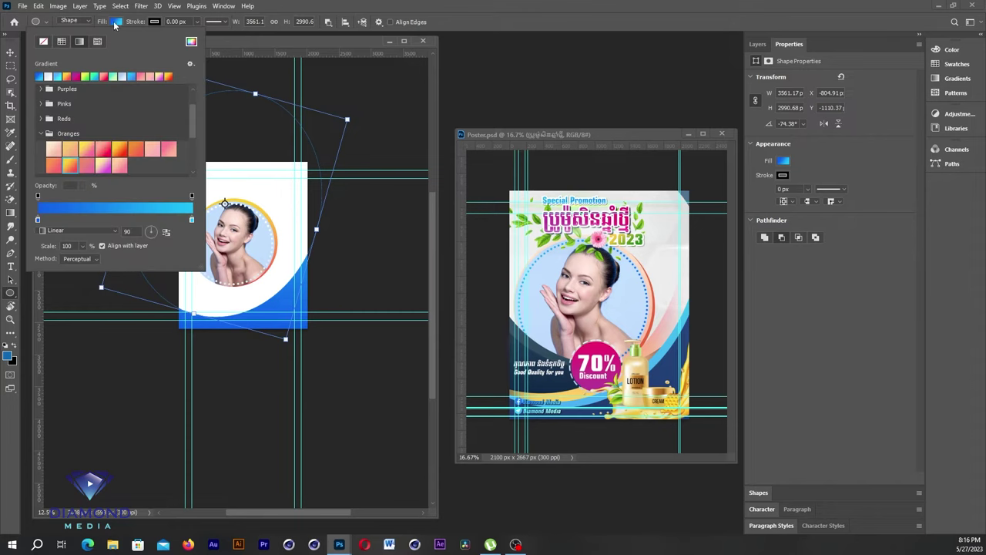
left_click(271, 280)
left_click_drag(271, 280, 154, 128)
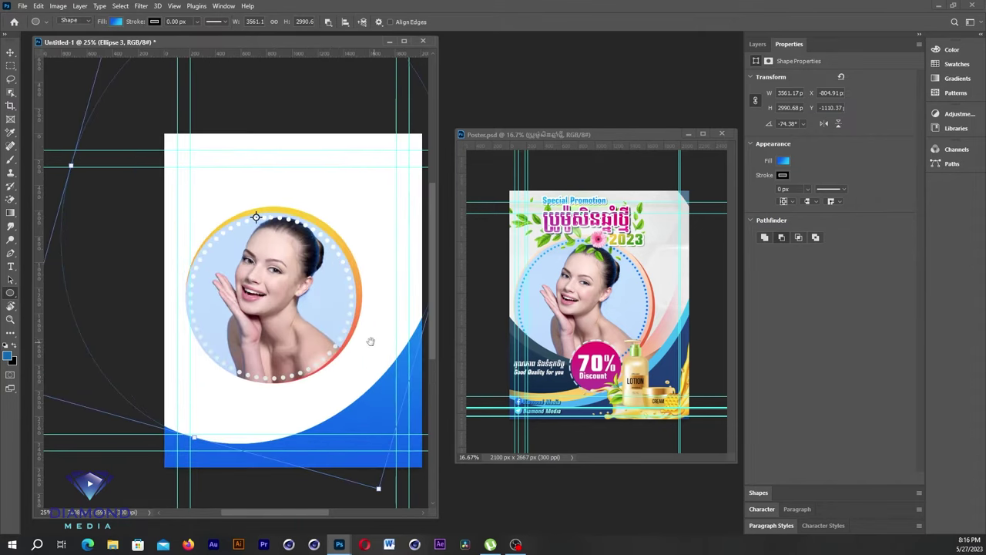
Change the gradient angle and apply a dark navy gradient from the Blues set.
left_click(116, 23)
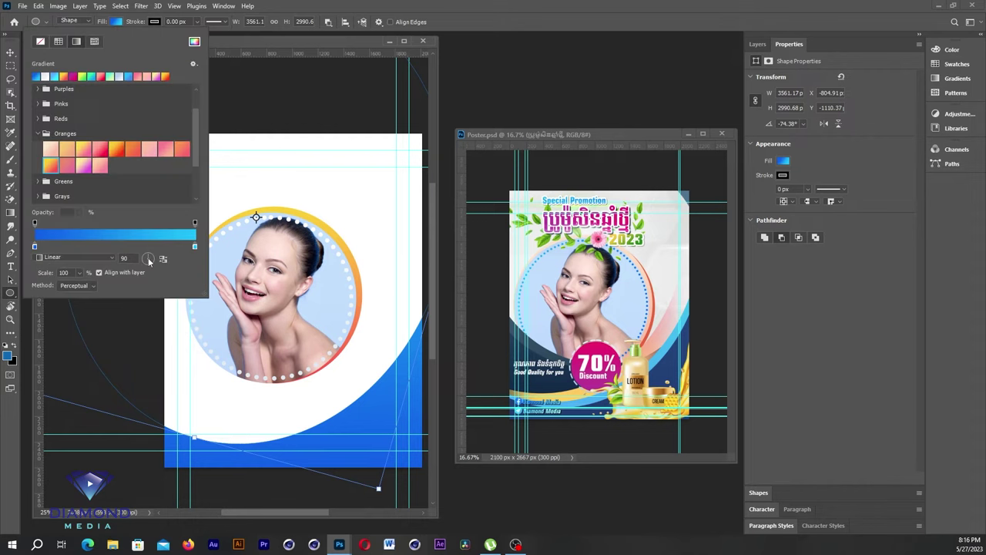
mouse_move(148, 259)
left_mouse_down()
mouse_move(153, 266)
mouse_move(144, 259)
left_mouse_up()
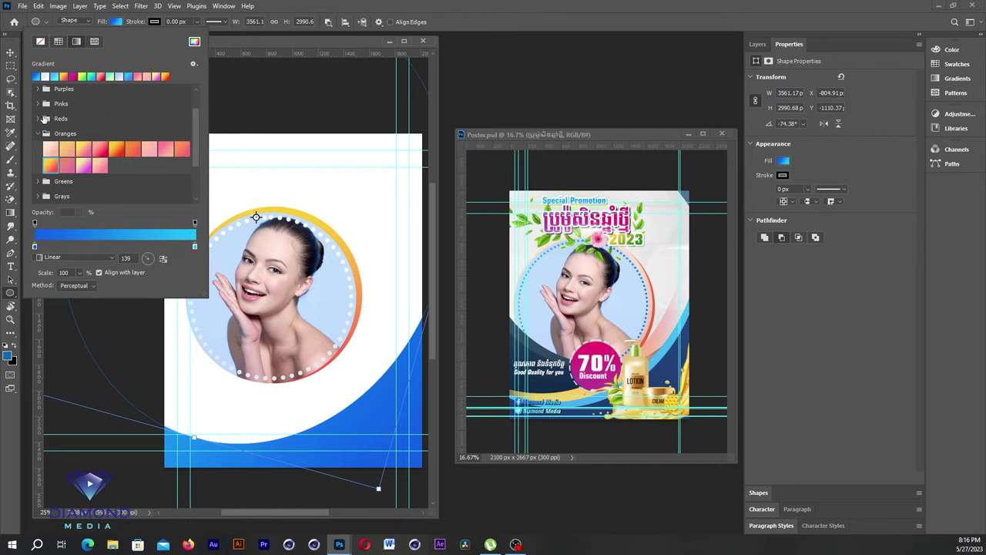
scroll(77, 116, "up", 1)
scroll(51, 109, "up", 1)
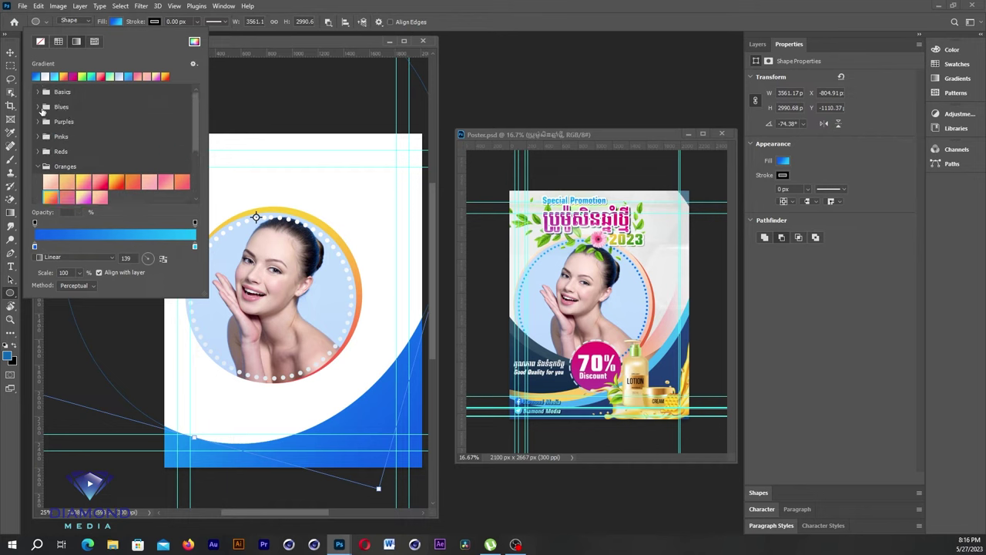
left_click(37, 108)
scroll(77, 116, "up", 1)
double_click(80, 145)
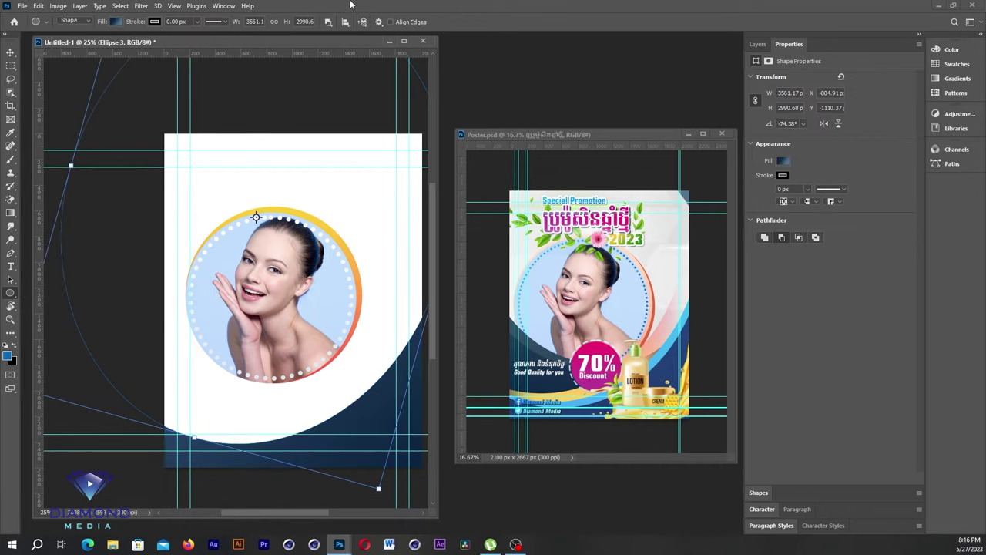
Show the Layers panel and duplicate Ellipse 3 with Ctrl+J.
left_click(757, 44)
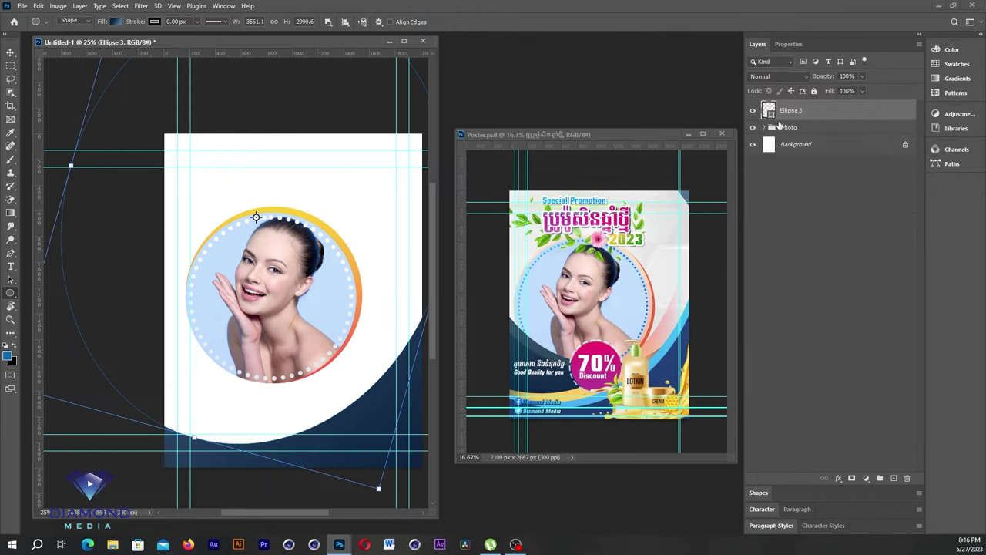
left_click_drag(743, 125, 735, 125)
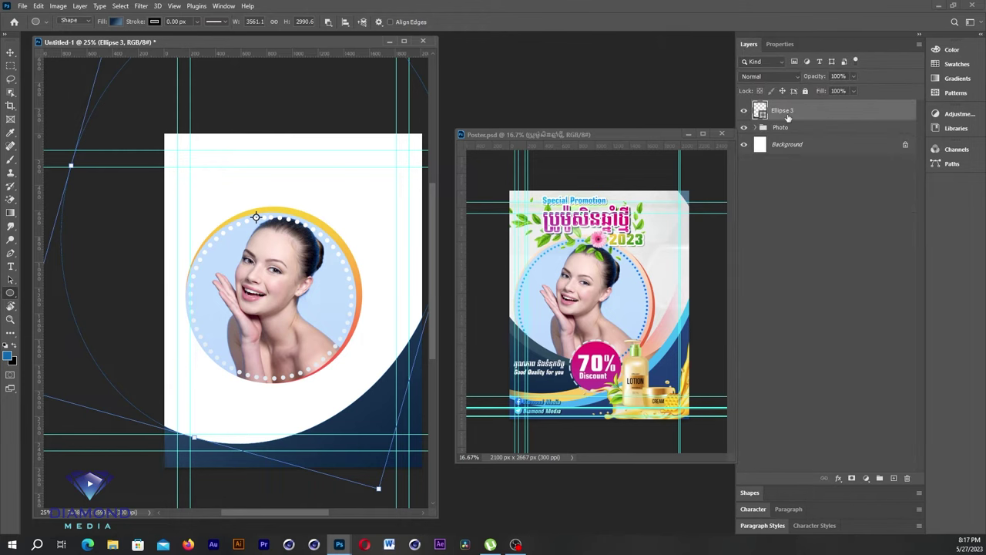
key("ctrl+j")
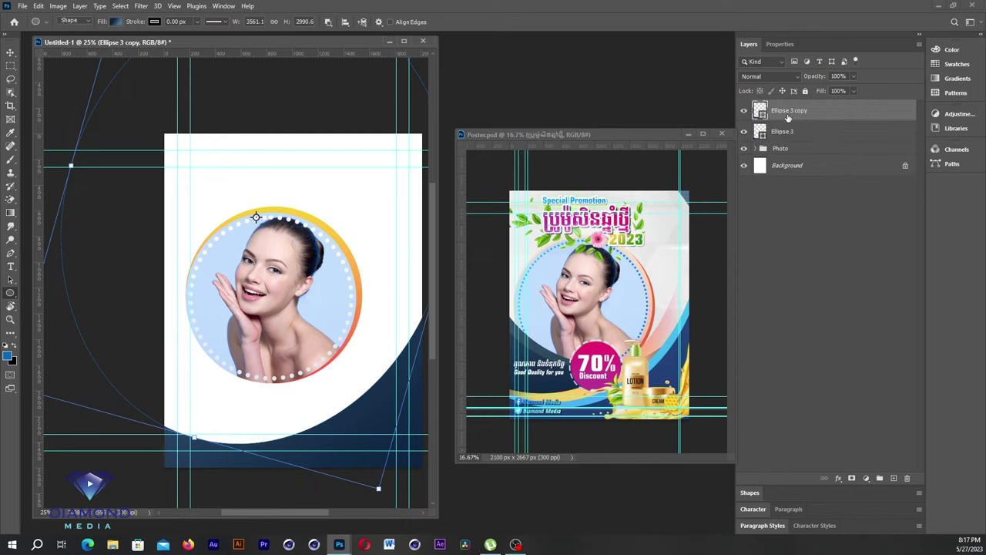
Shift the original Ellipse 3 up-left and fill it with an orange gradient.
left_click(785, 136)
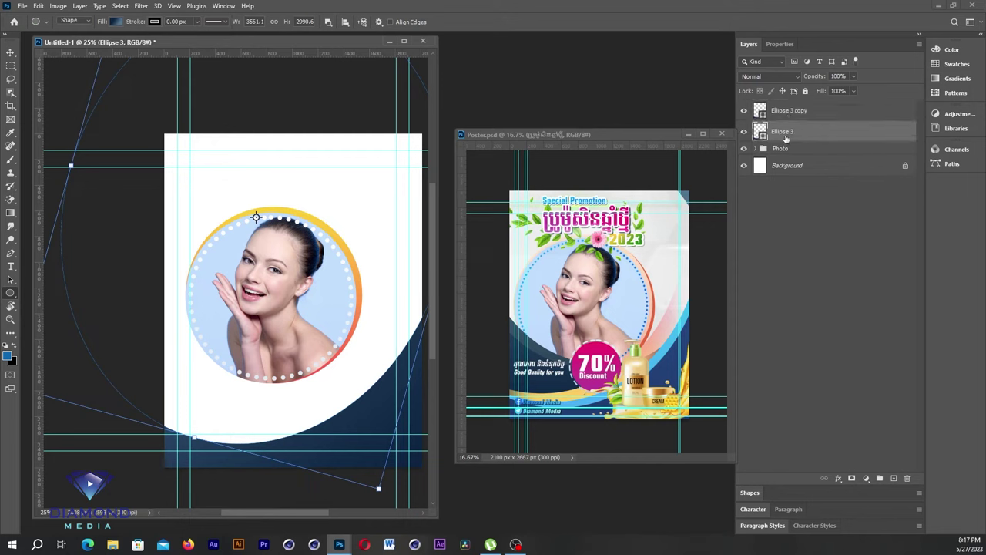
key("ctrl+t")
left_click_drag(381, 332, 361, 322)
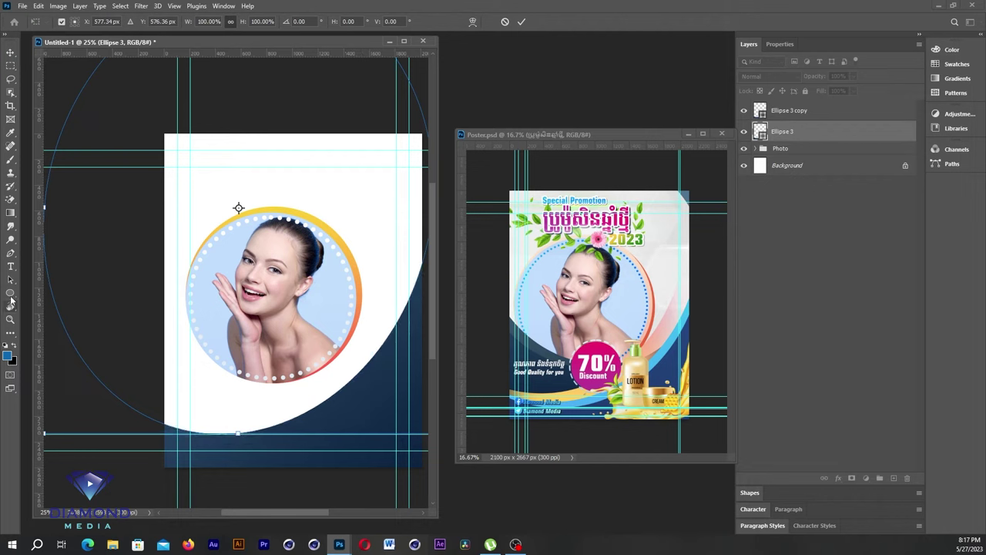
left_click(11, 294)
left_click(116, 22)
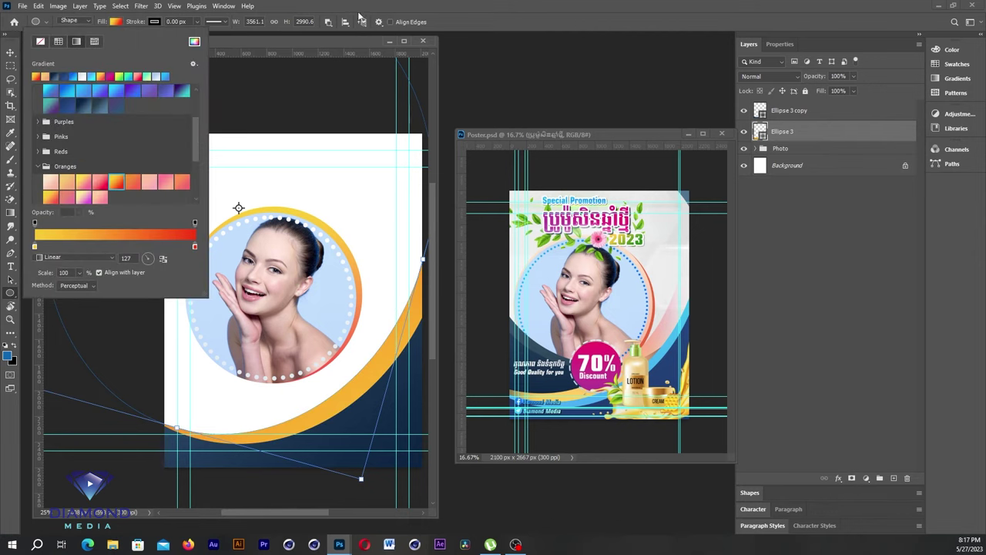
left_click(407, 6)
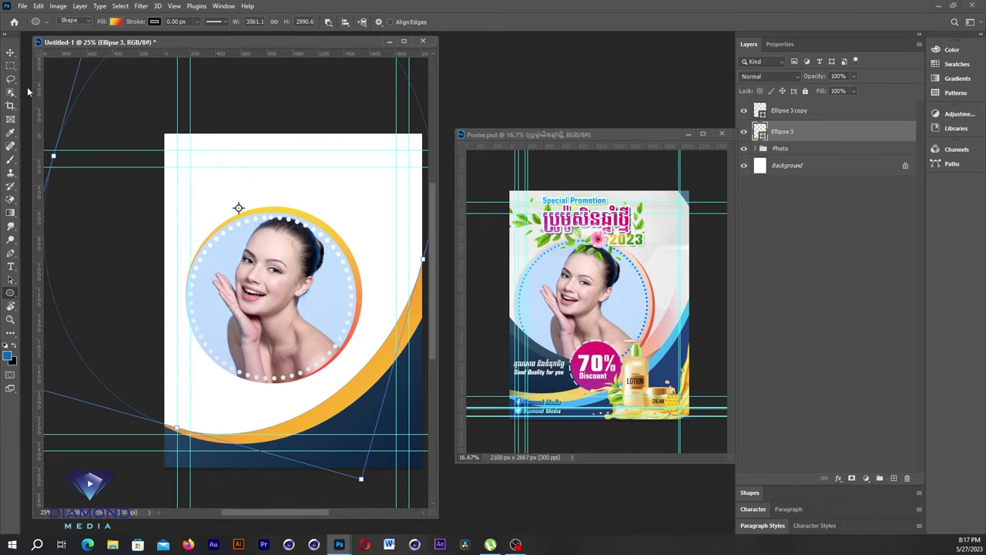
left_click(11, 64)
Select the bottom area of the page and add it as Ellipse 3's layer mask.
left_click_drag(83, 324, 369, 508)
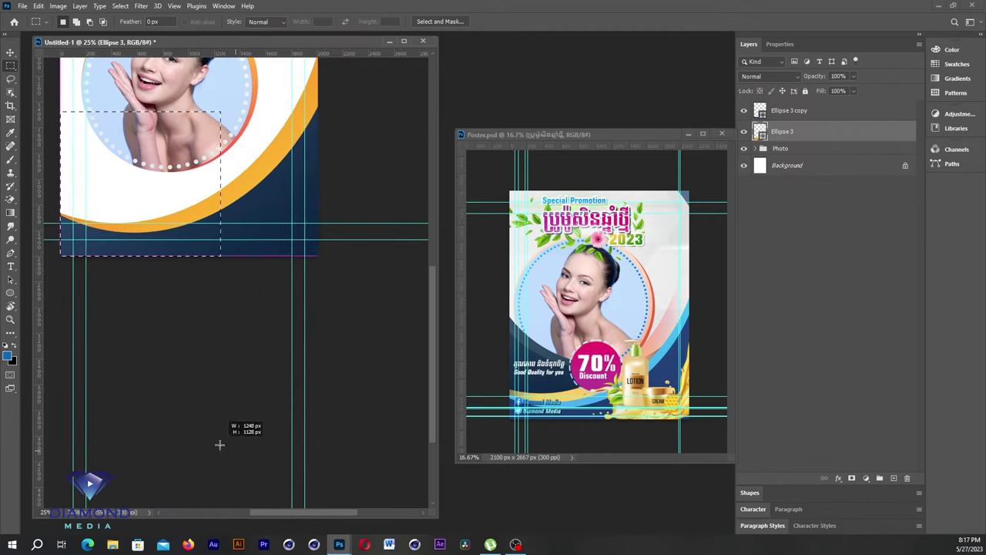
left_click_drag(370, 508, 357, 467)
left_click_drag(242, 205, 313, 299)
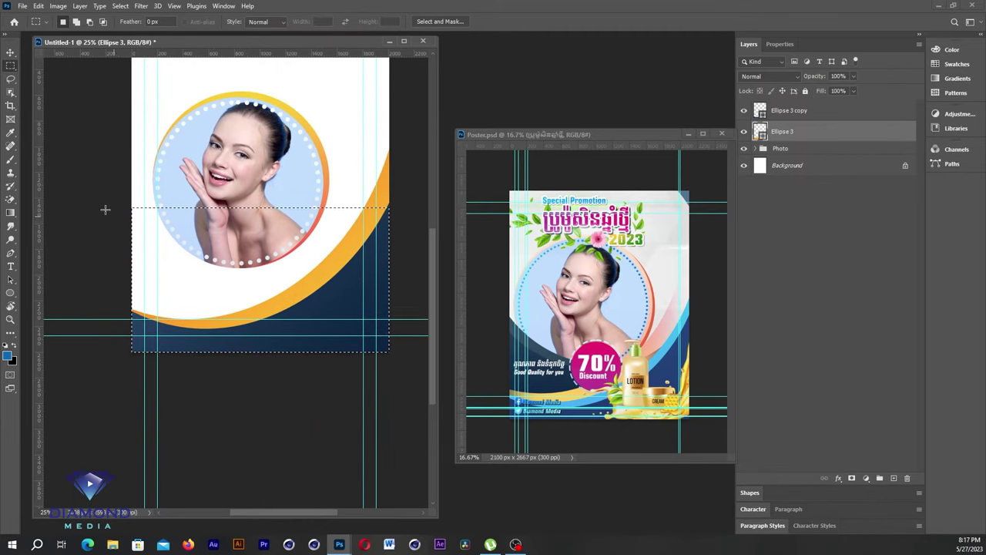
left_click_drag(81, 241, 418, 396)
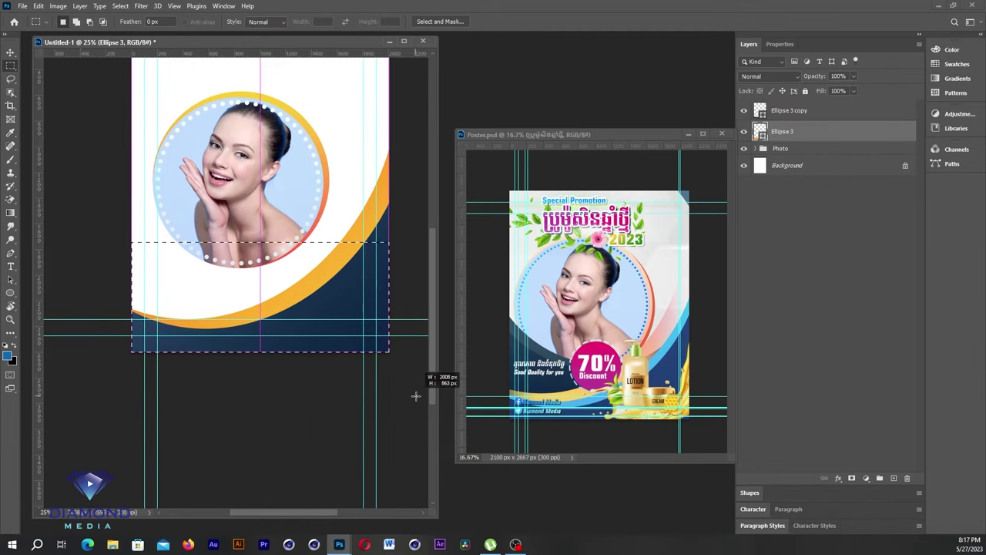
left_click_drag(747, 44, 734, 47)
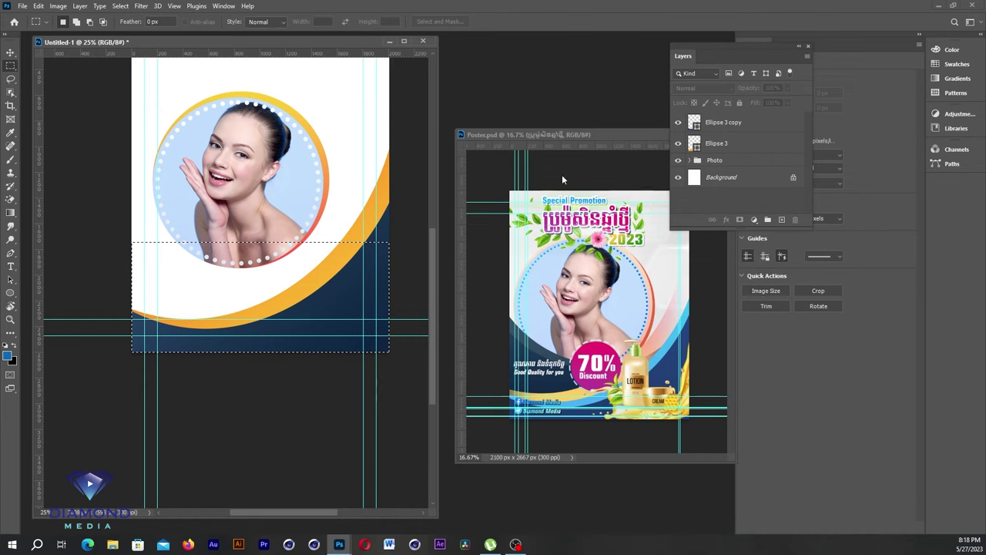
left_click(722, 144)
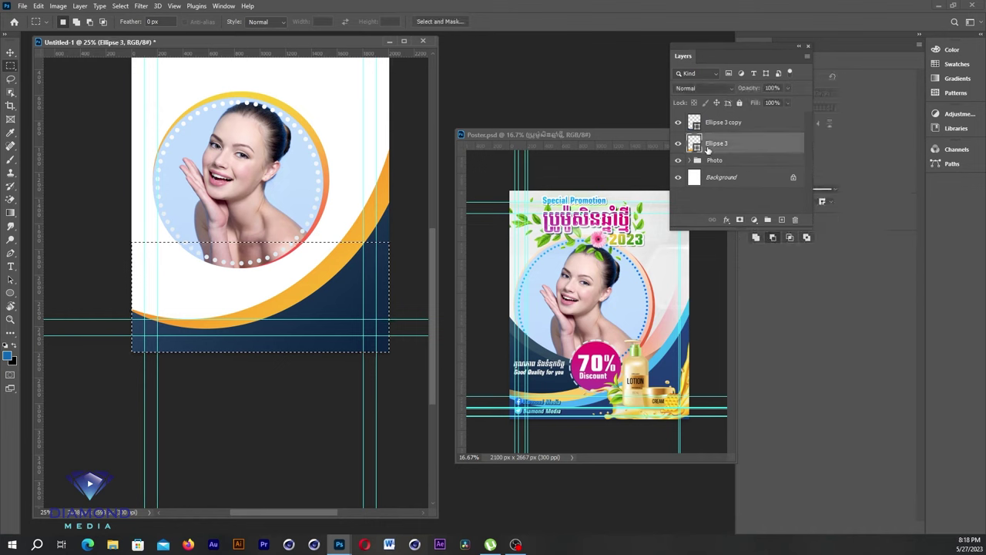
left_click(740, 220)
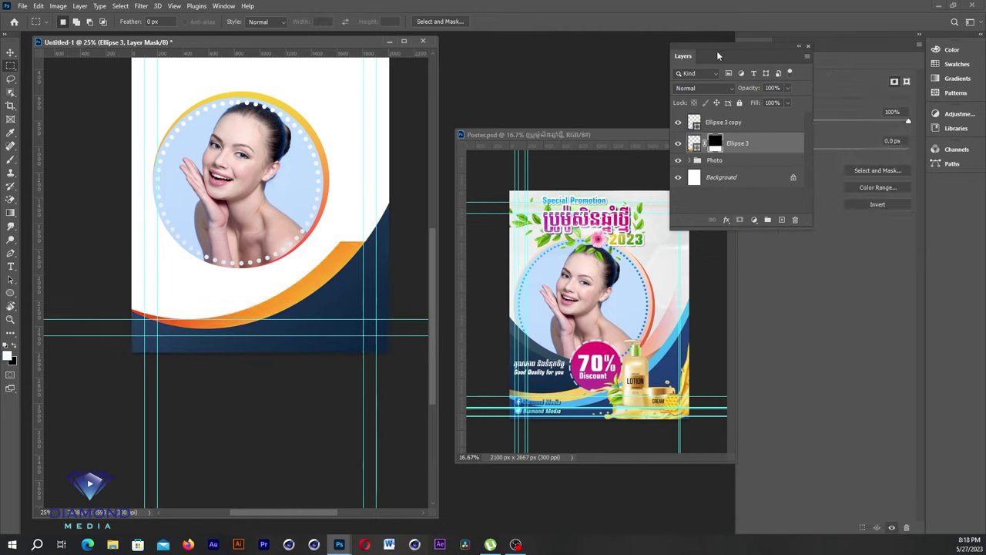
left_click_drag(713, 51, 620, 48)
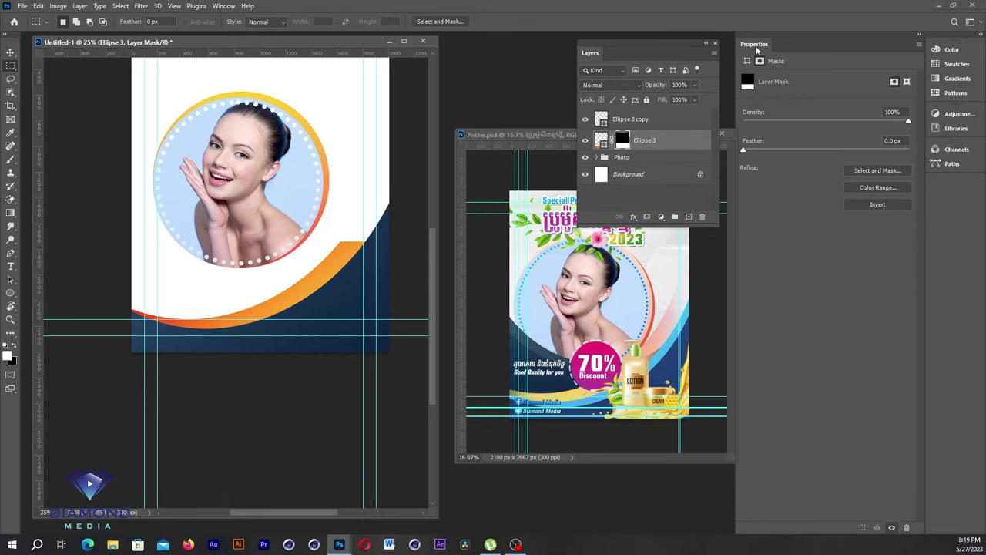
Feather Ellipse 3's mask to about 140 px so the orange arc fades out.
left_click(223, 6)
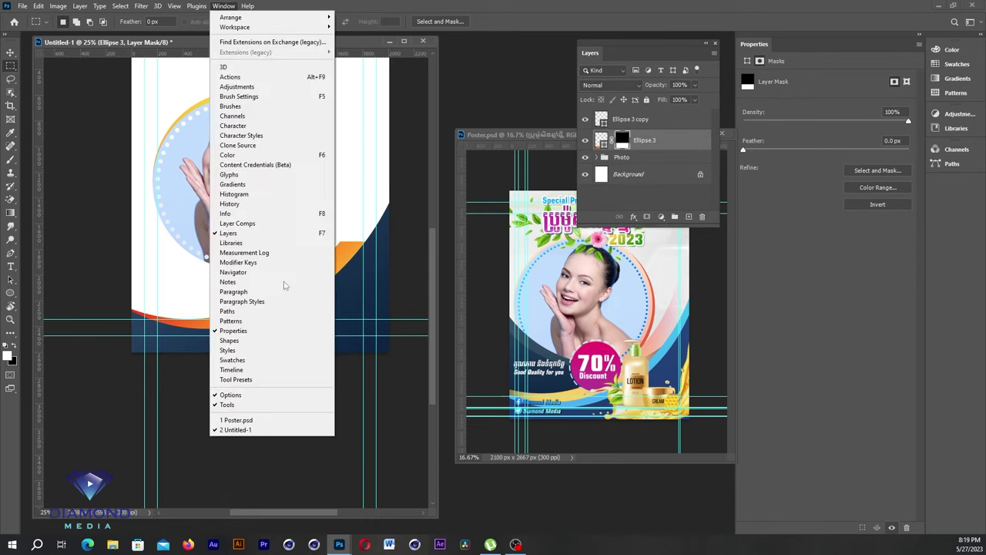
left_click(781, 15)
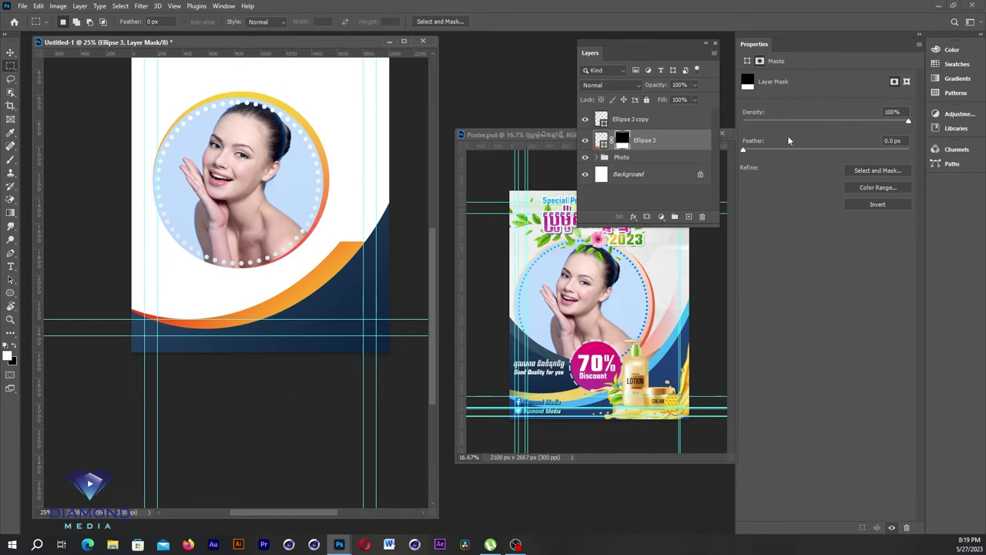
left_click_drag(752, 155, 861, 152)
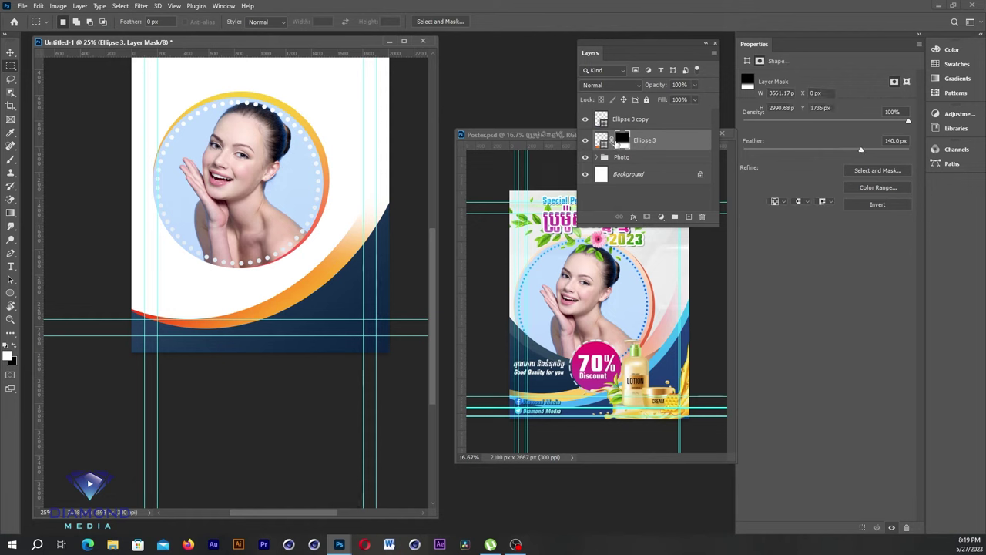
left_click(616, 143)
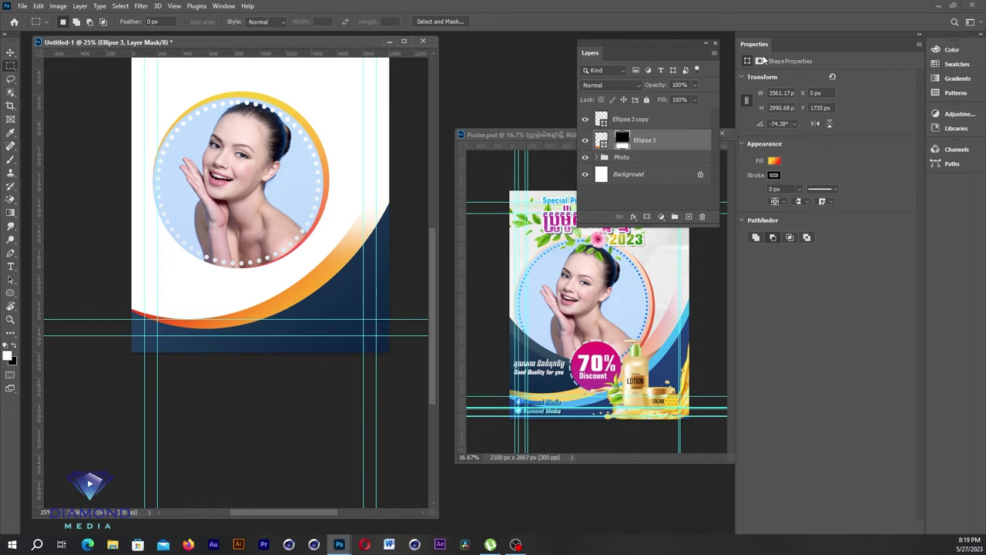
left_click(651, 126)
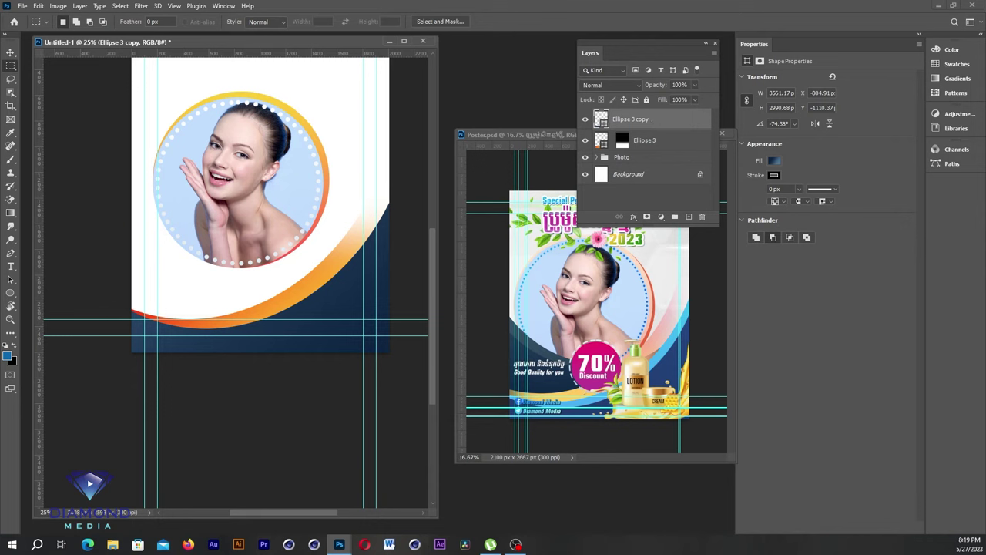
left_click(667, 145)
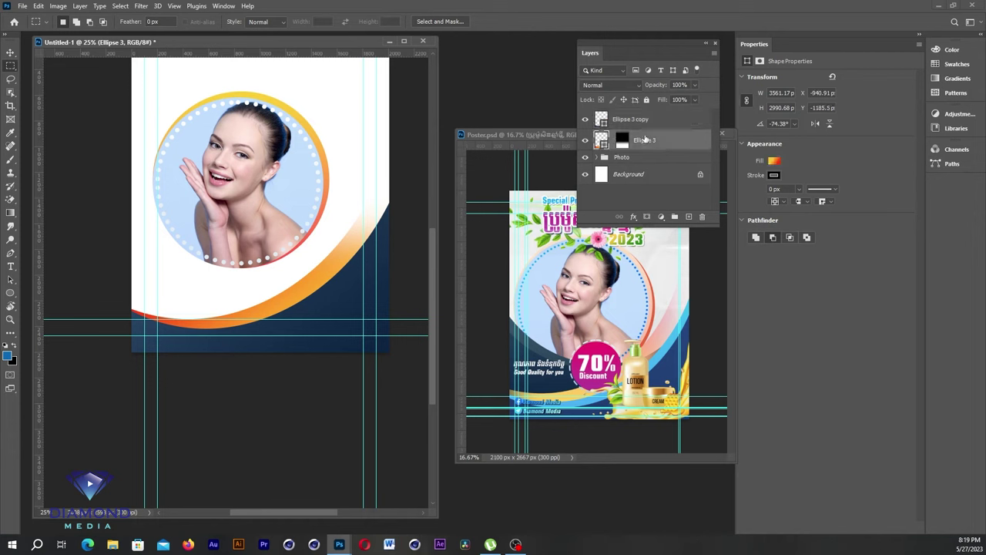
Duplicate the orange arc, rotate the copy, give it a blue gradient, and place it beneath.
left_click(645, 160)
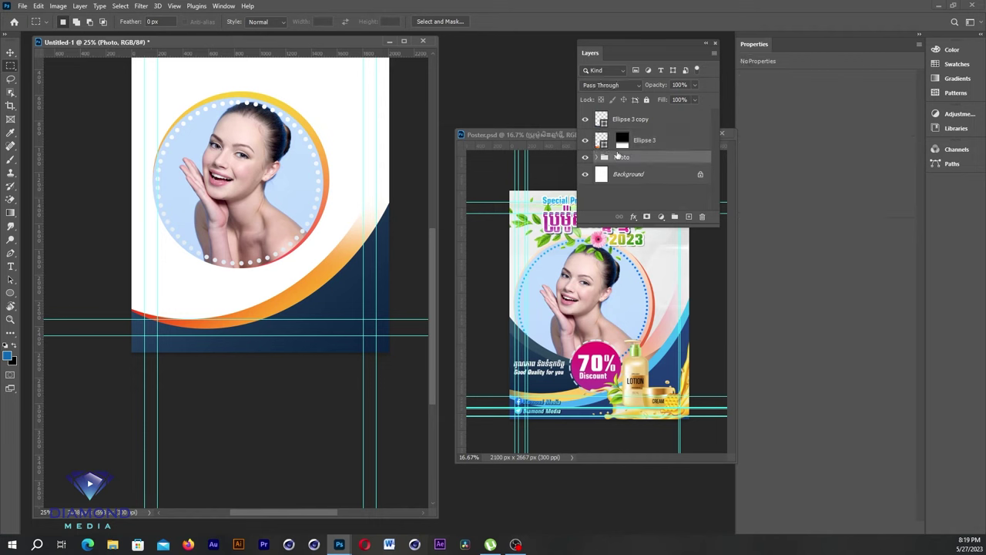
left_click(602, 141)
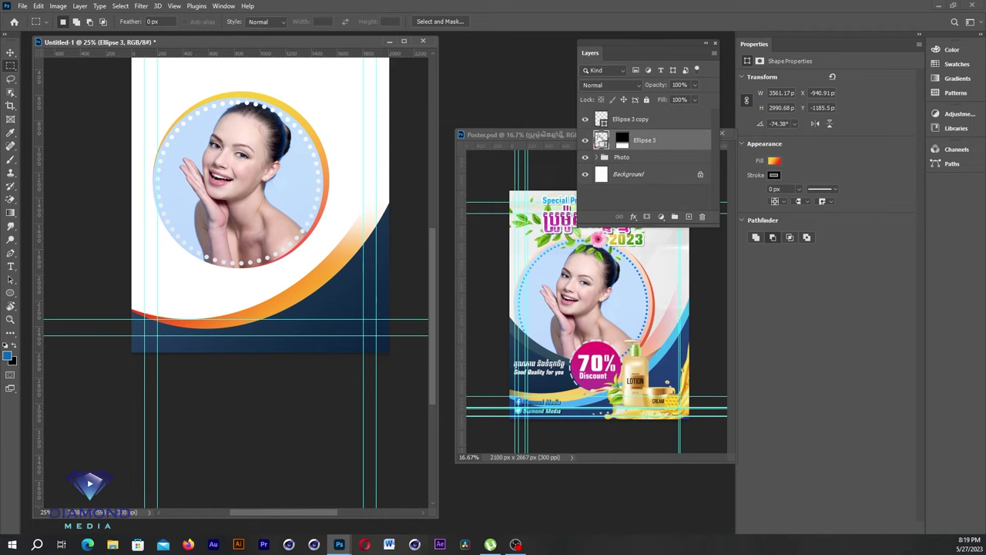
key("ctrl+j")
key("ctrl+t")
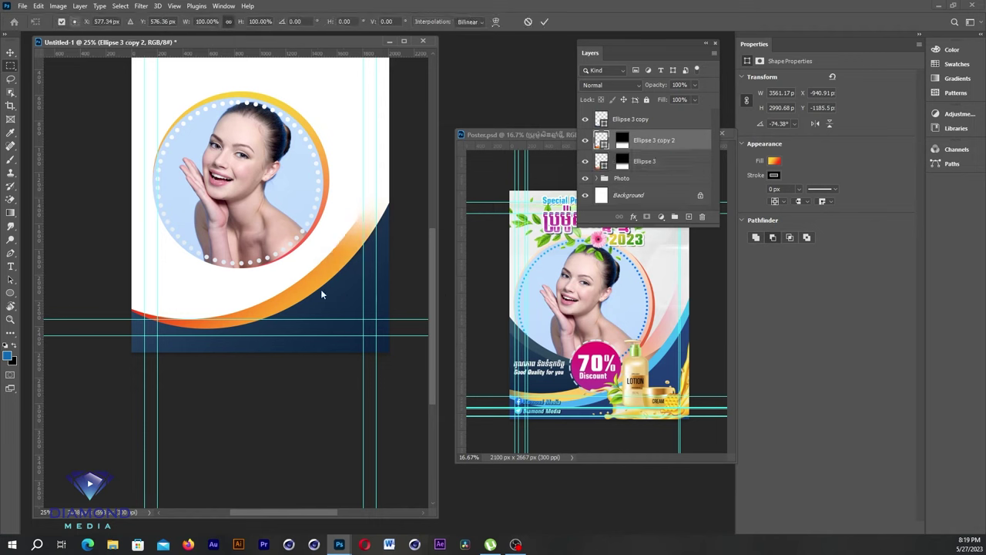
mouse_move(310, 257)
left_mouse_down()
mouse_move(365, 284)
mouse_move(399, 213)
left_mouse_up()
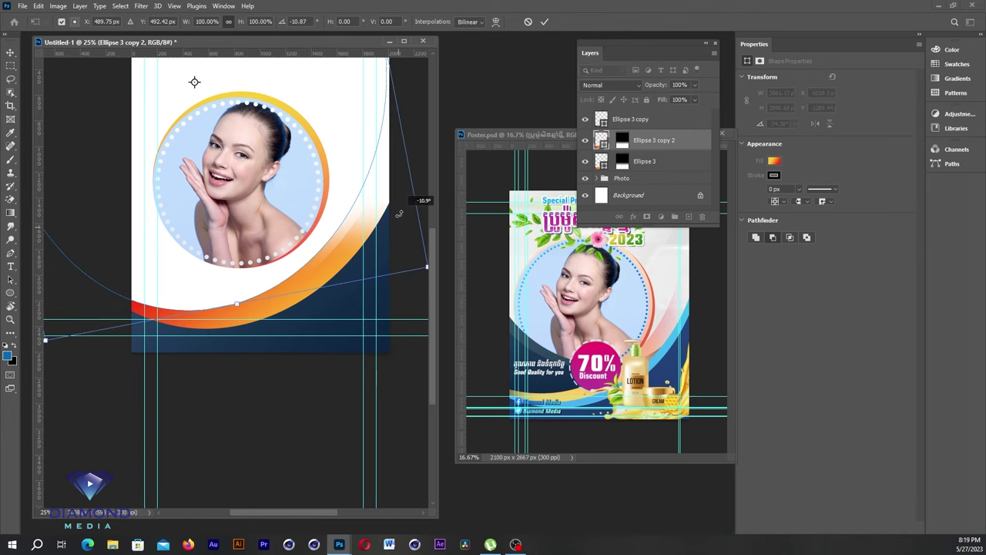
key("Return")
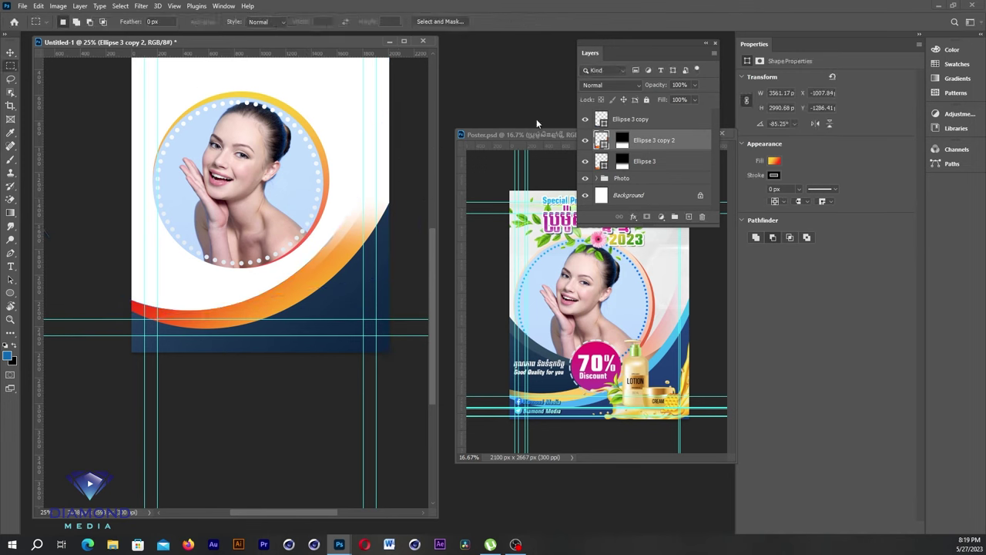
left_click(10, 293)
left_click(114, 22)
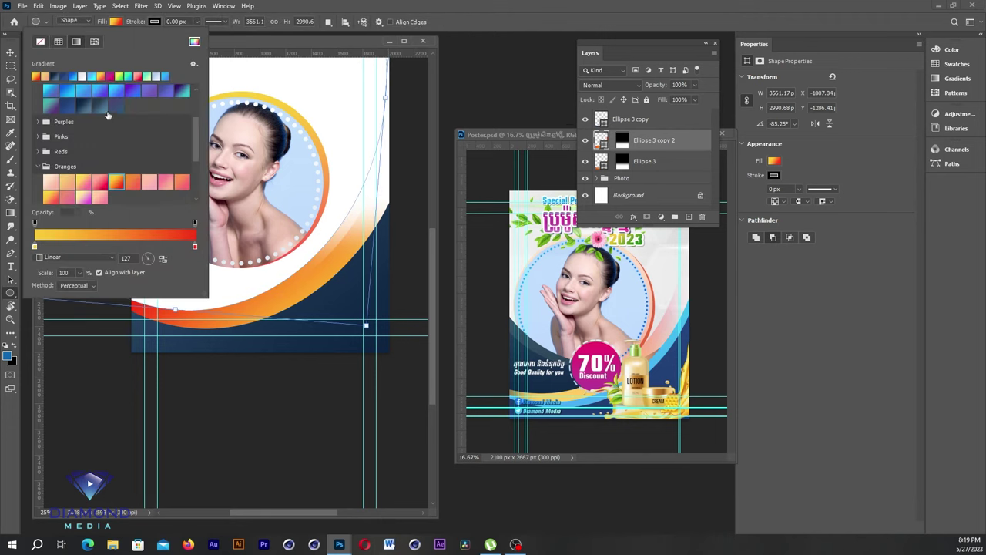
left_click(114, 91)
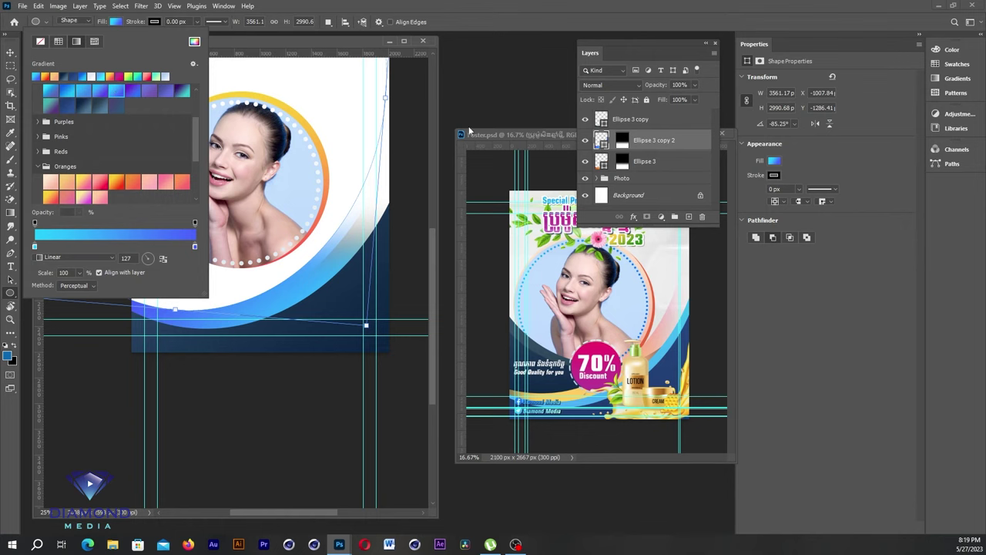
key("ctrl+bracketleft")
left_click_drag(389, 277, 395, 283)
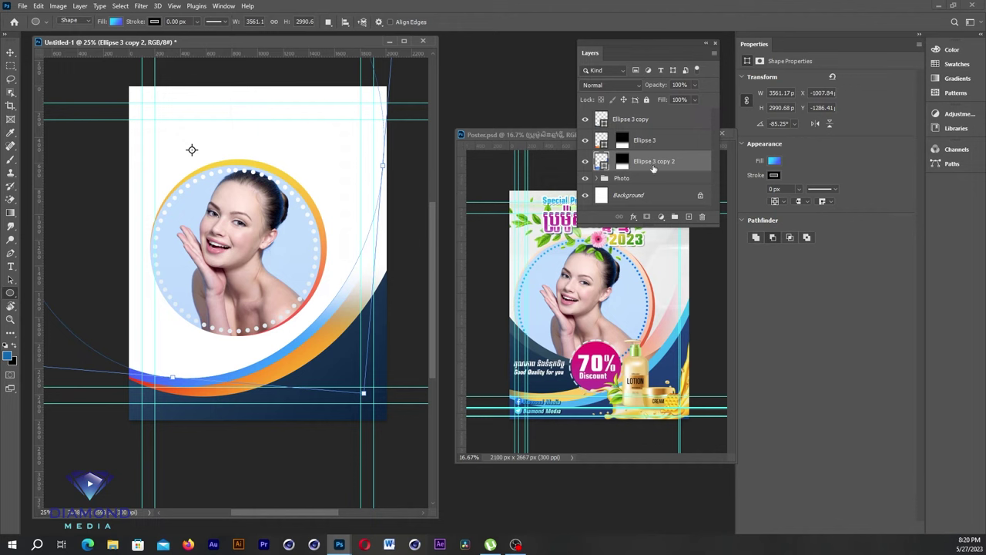
Group Ellipse 3, its copy and the other arc into a folder named 'style'.
left_click_drag(690, 224, 689, 274)
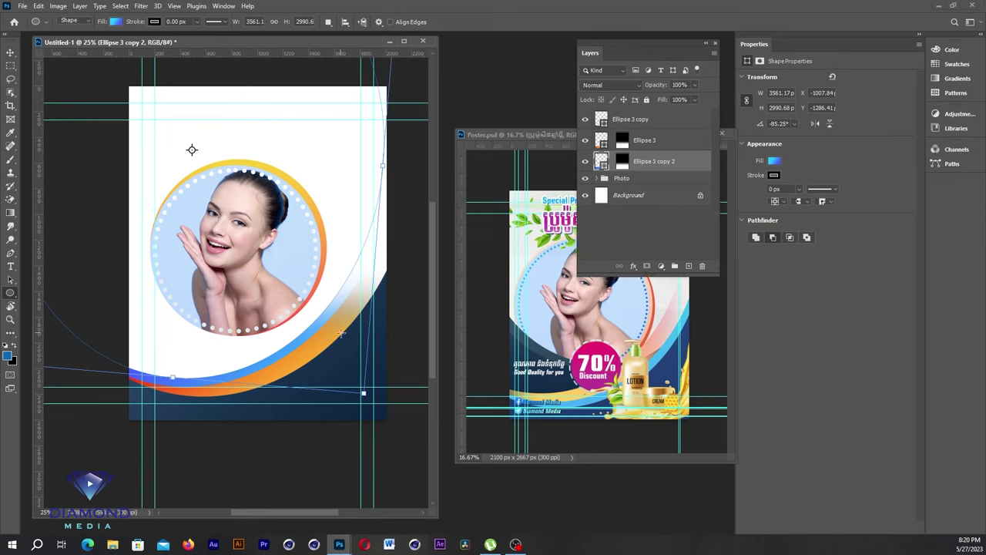
left_click(645, 122, "ctrl")
left_click(632, 140, "ctrl")
left_click_drag(631, 140, 674, 265)
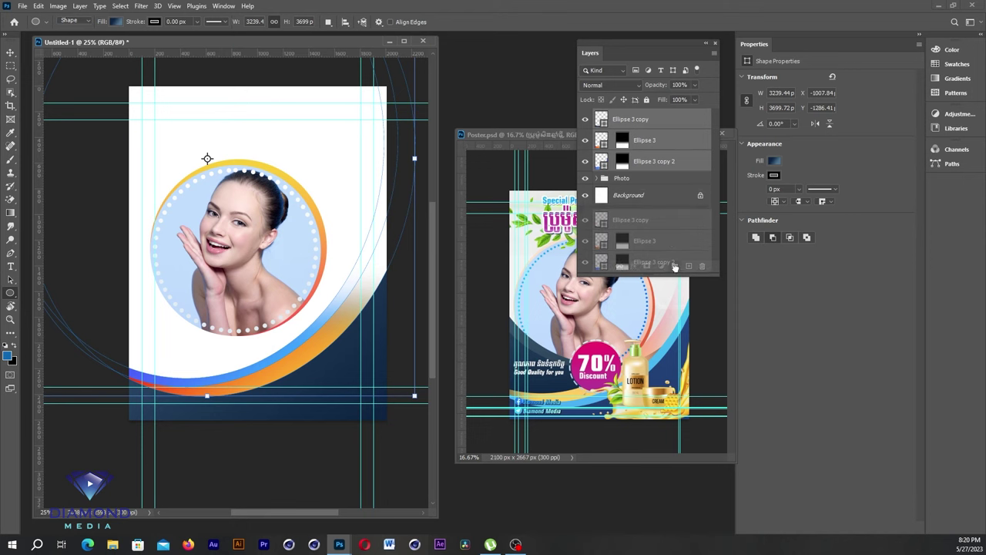
double_click(622, 114)
type("style")
key("Return")
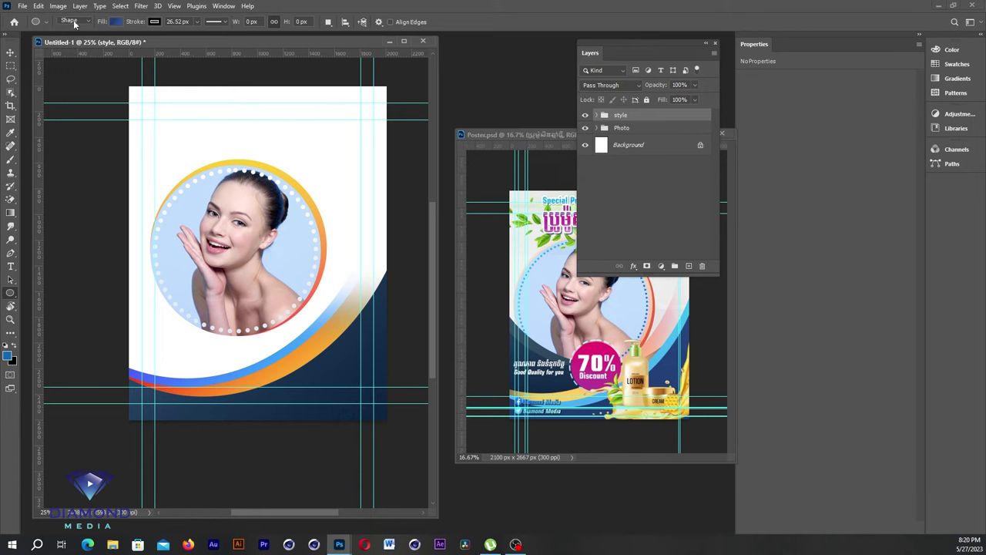
Draw a circle over the lower arcs with a 0 px outline and a magenta-pink gradient fill.
left_click(198, 22)
left_click_drag(202, 34, 153, 33)
left_click_drag(213, 305, 297, 386)
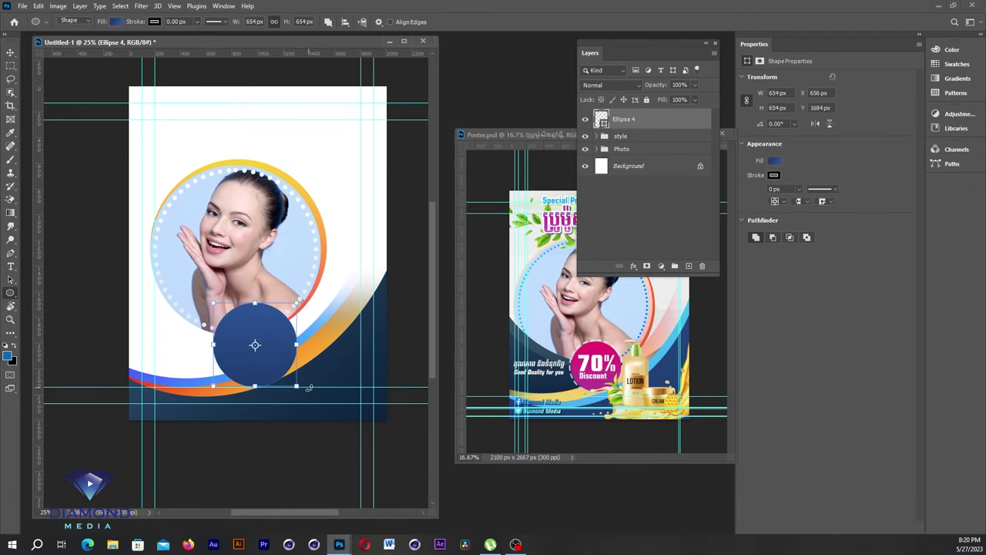
left_click(118, 22)
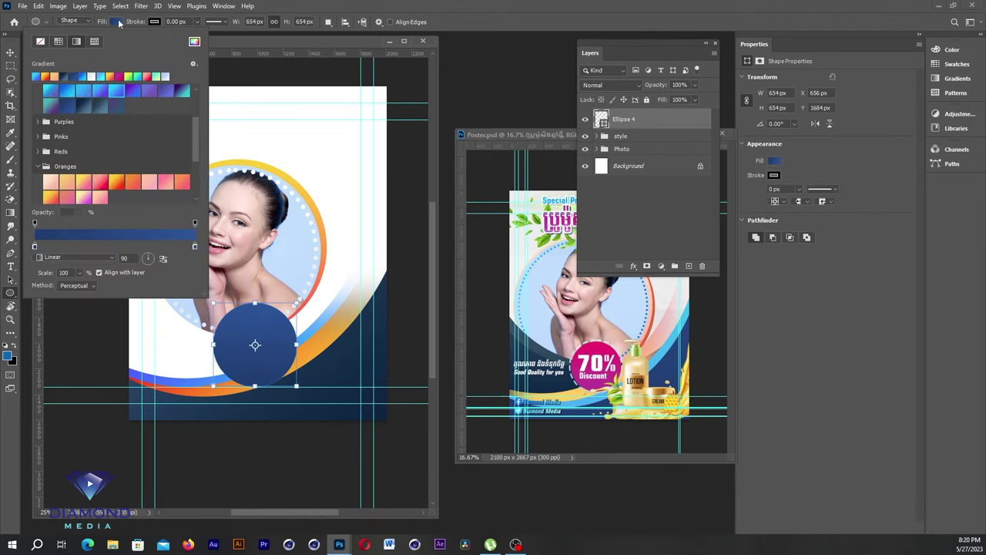
left_click(101, 183)
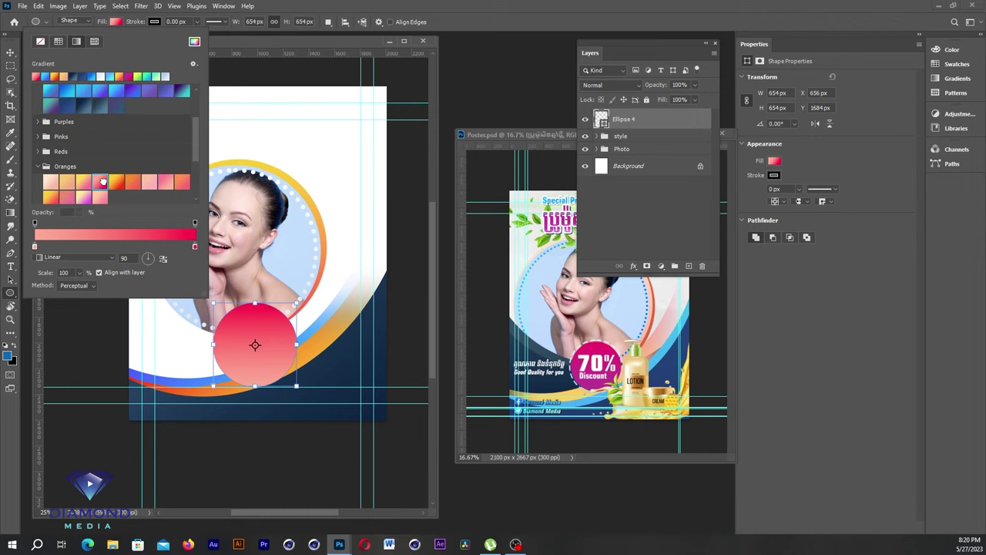
left_click(129, 77)
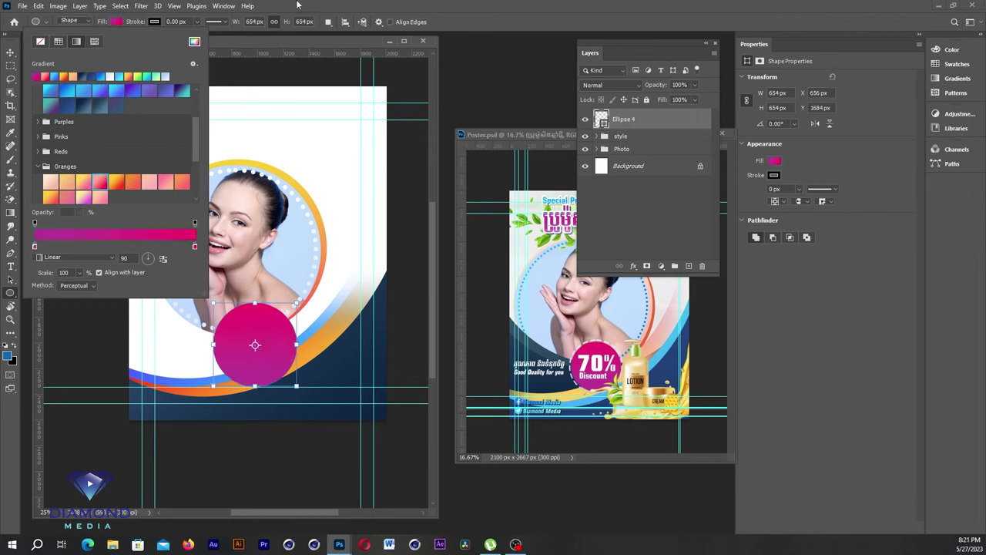
left_click(260, 248)
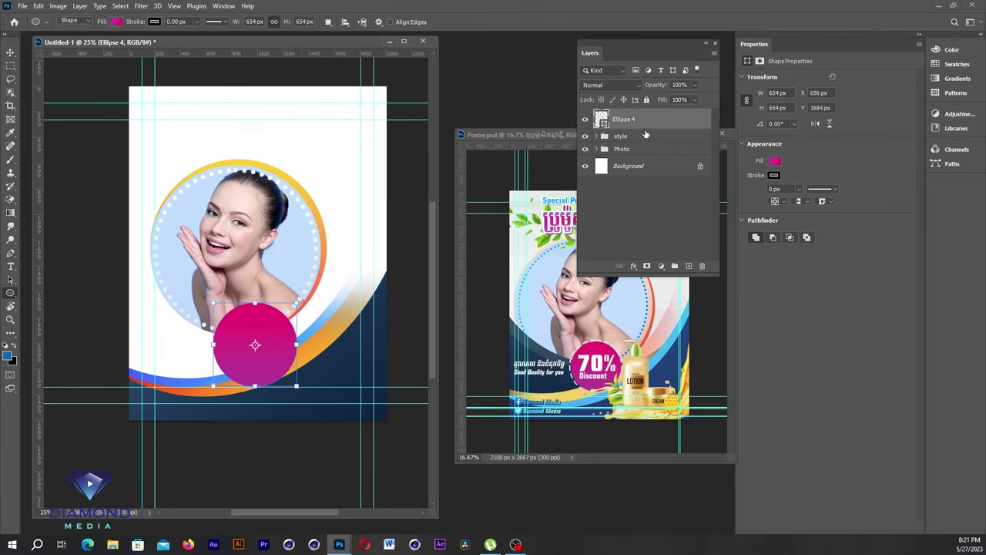
Duplicate the pink circle and scale the original Ellipse 4 to 110%.
key("ctrl+j")
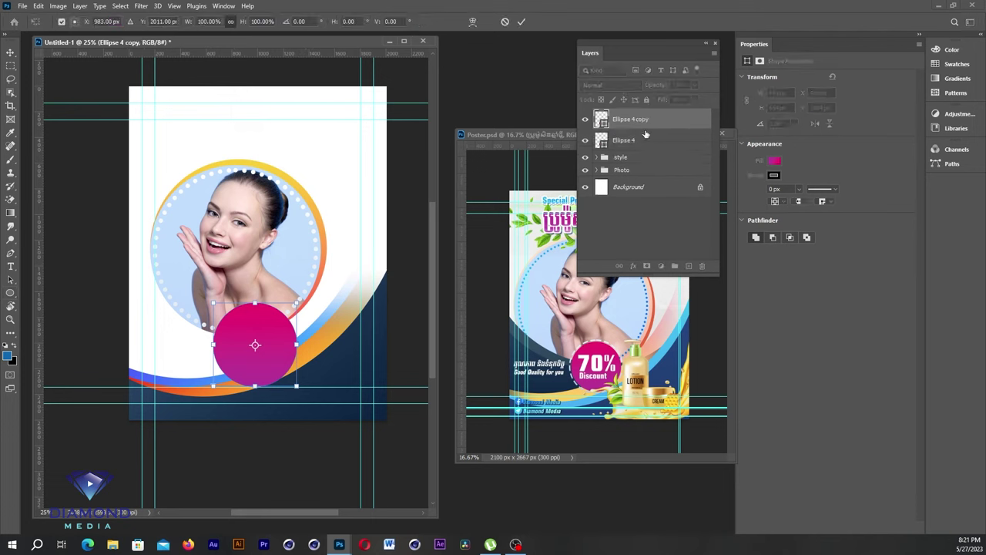
left_click(648, 142)
key("ctrl+t")
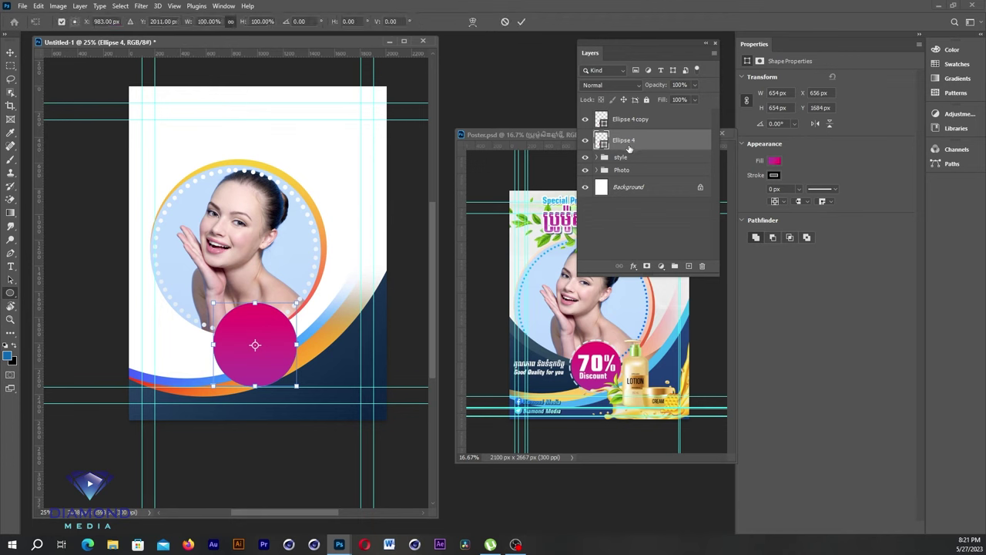
left_click(207, 21)
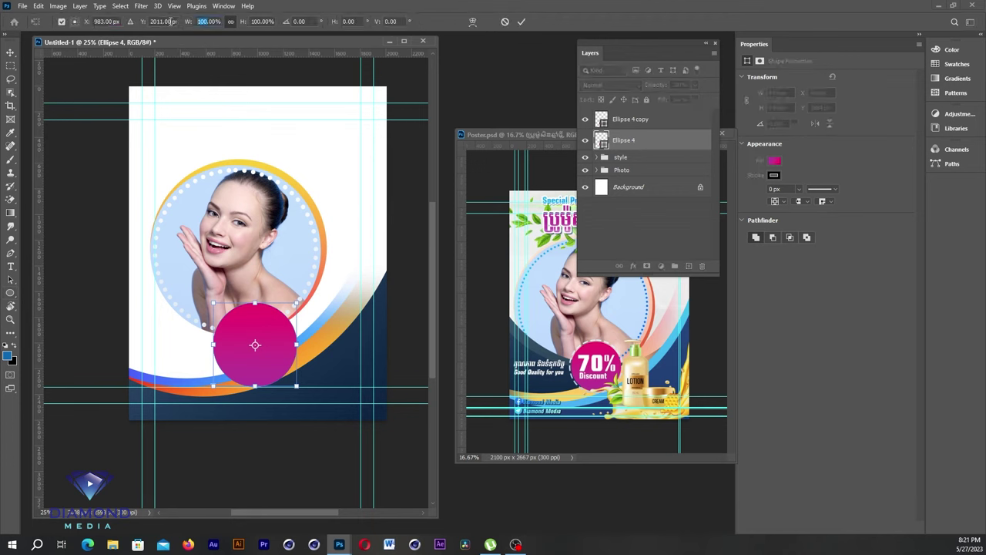
type("110")
key("Return")
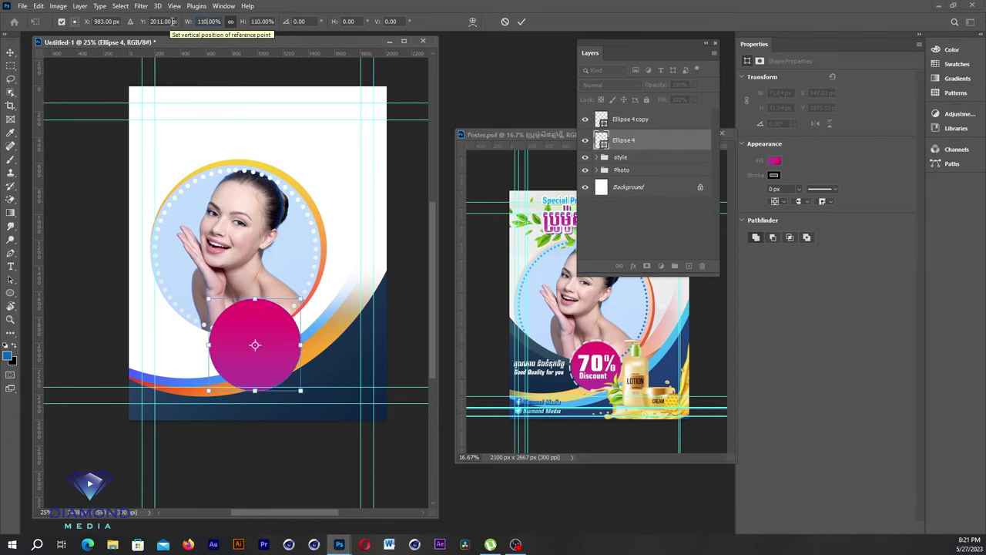
Turn the enlarged circle into a no-fill ring with a thick 18.32 px dashed outline.
left_click(11, 293)
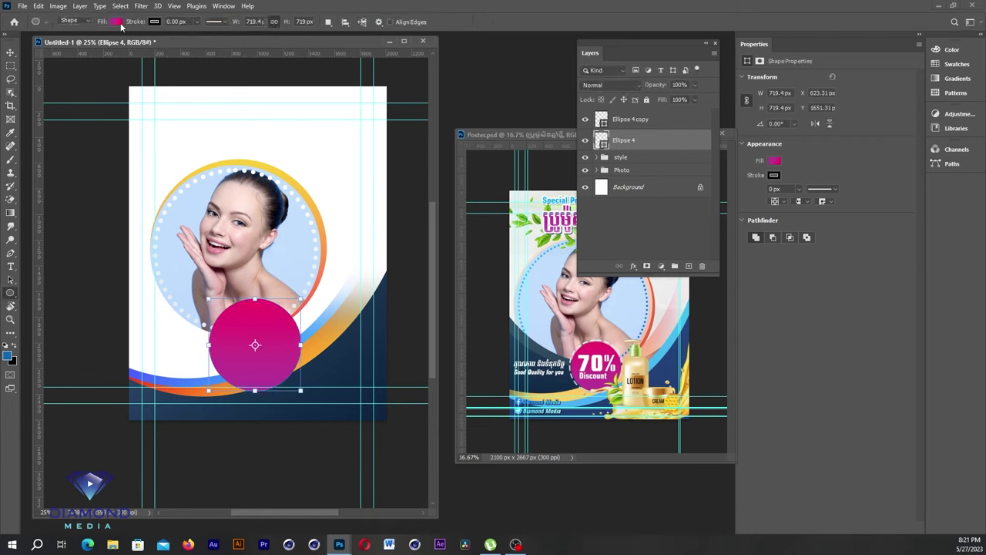
left_click(117, 22)
left_click(40, 43)
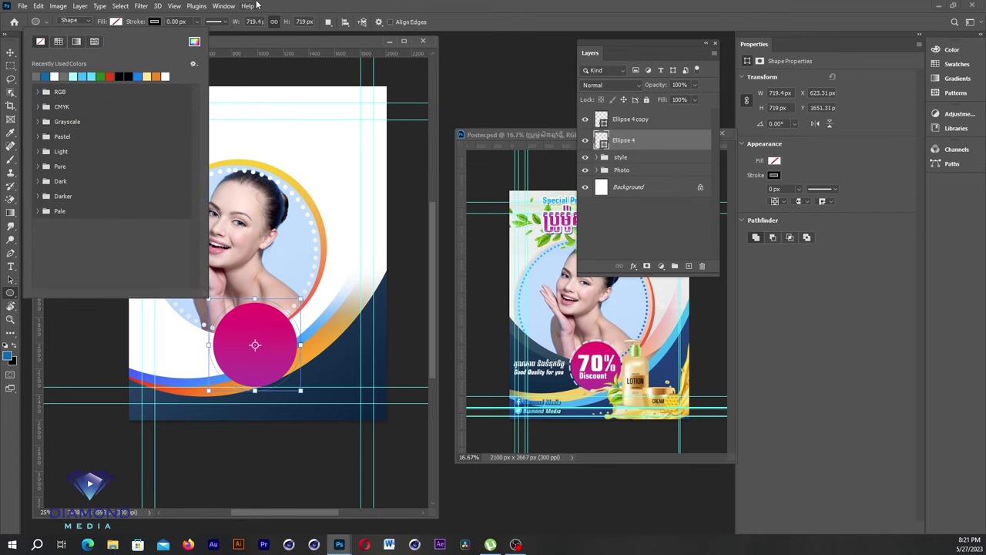
left_click(224, 5)
left_click(202, 27)
left_click_drag(199, 35, 204, 35)
left_click(224, 21)
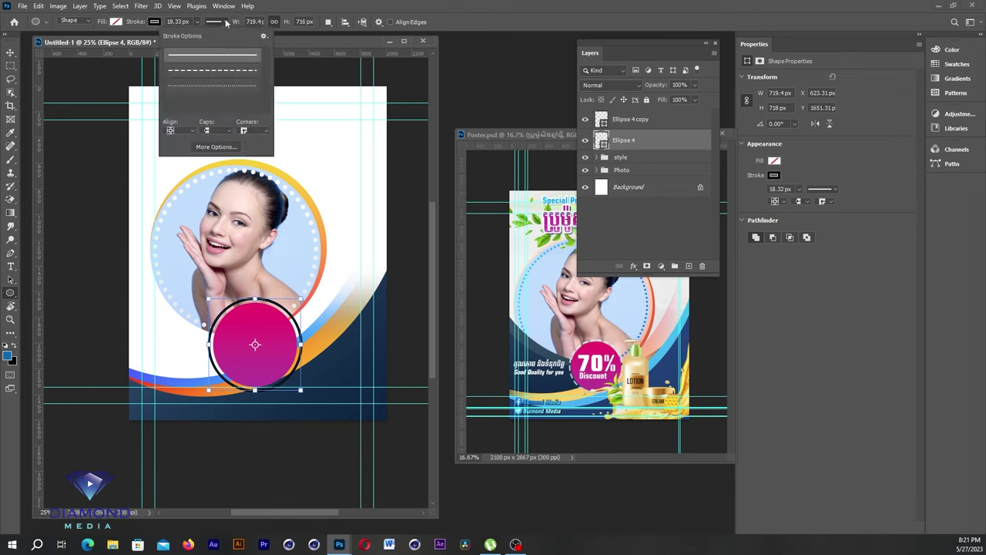
left_click(216, 70)
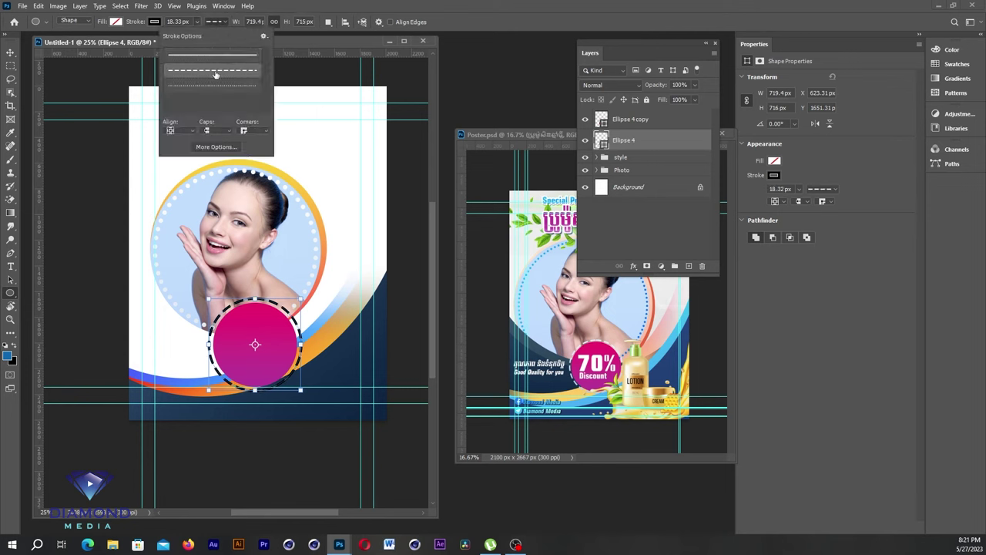
left_click(260, 34)
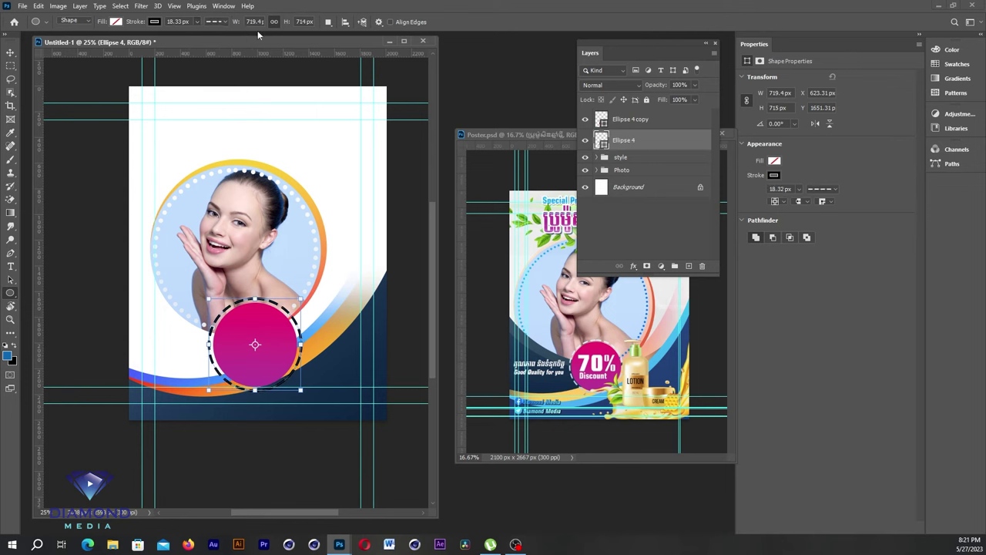
Colour the dashed ring white and dismiss the new ellipse size prompt.
left_click(155, 22)
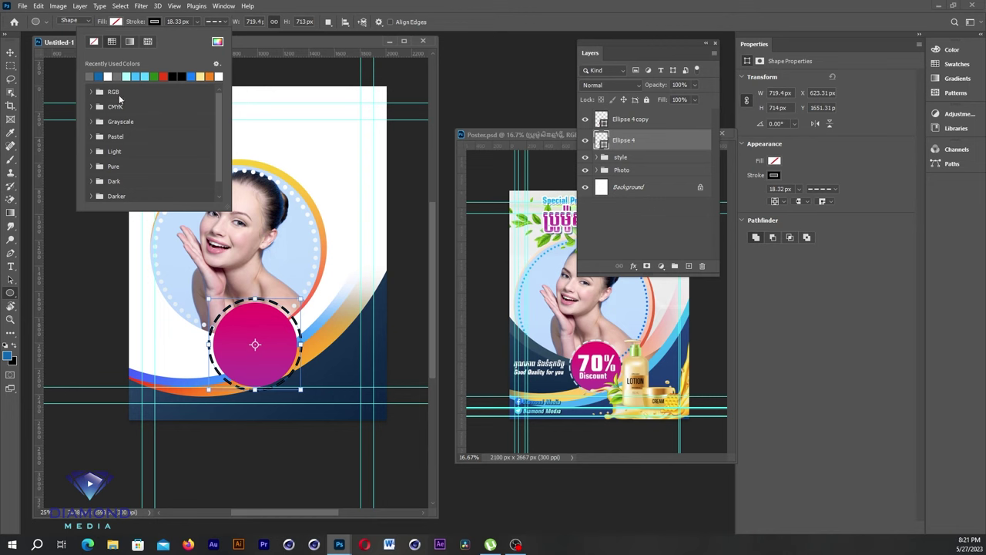
left_click(127, 77)
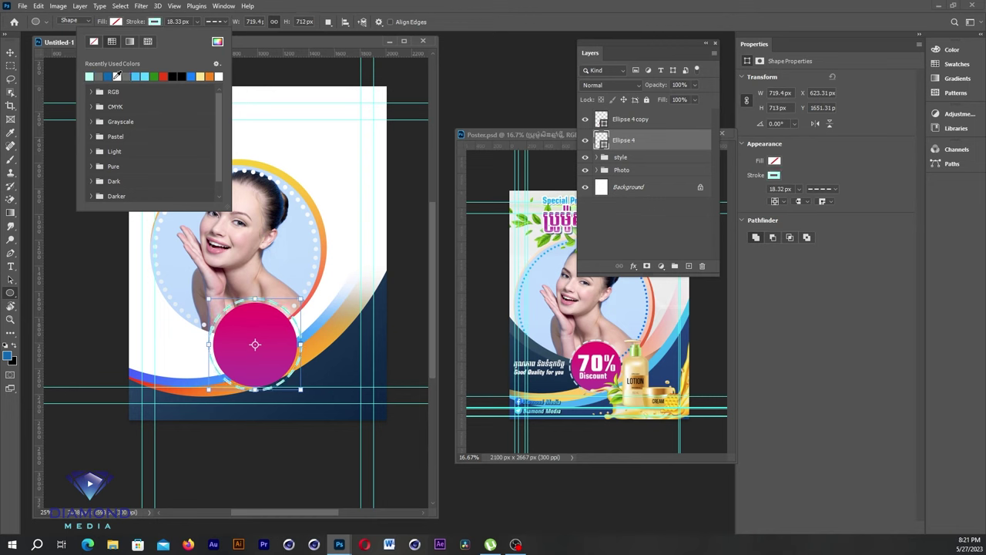
left_click(116, 76)
left_click(457, 6)
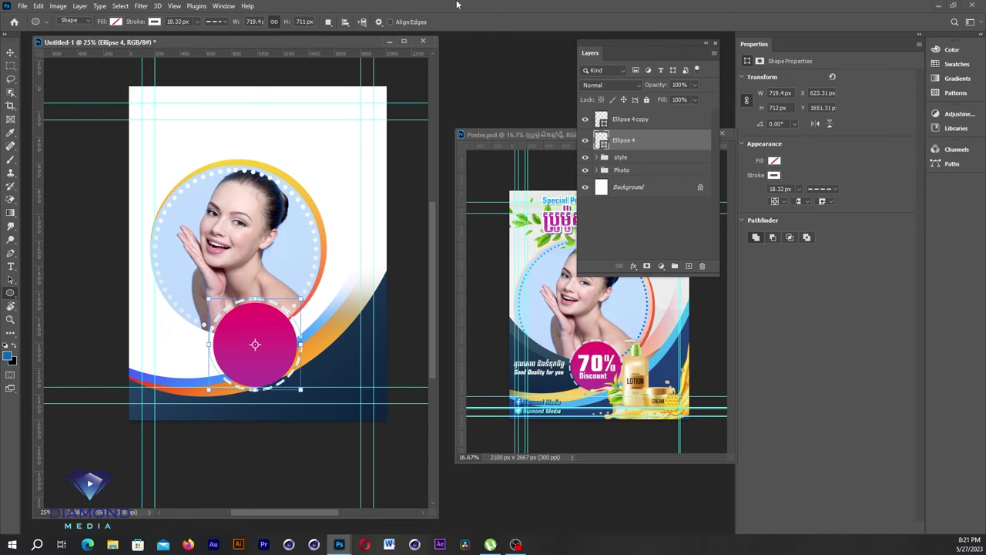
left_click(364, 235)
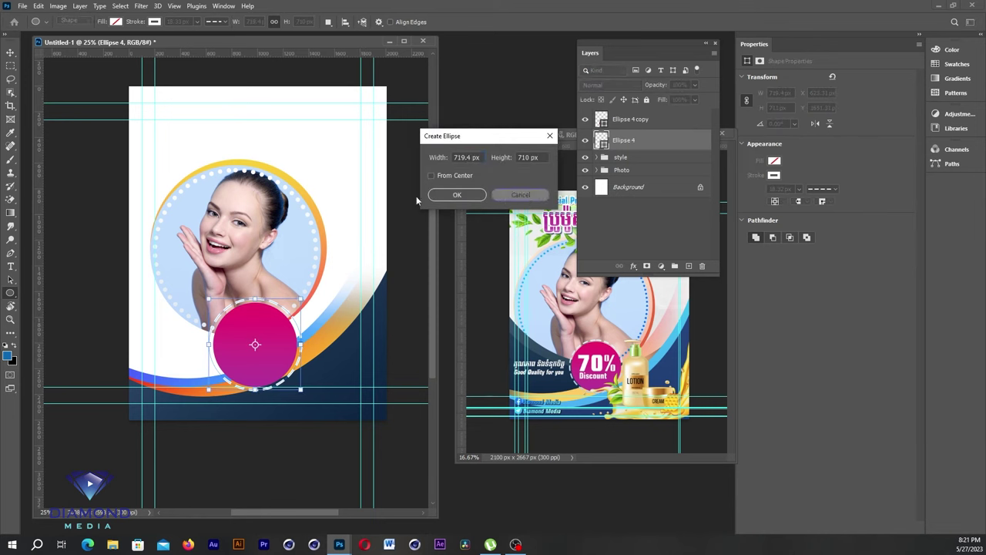
left_click(529, 196)
left_click(11, 54)
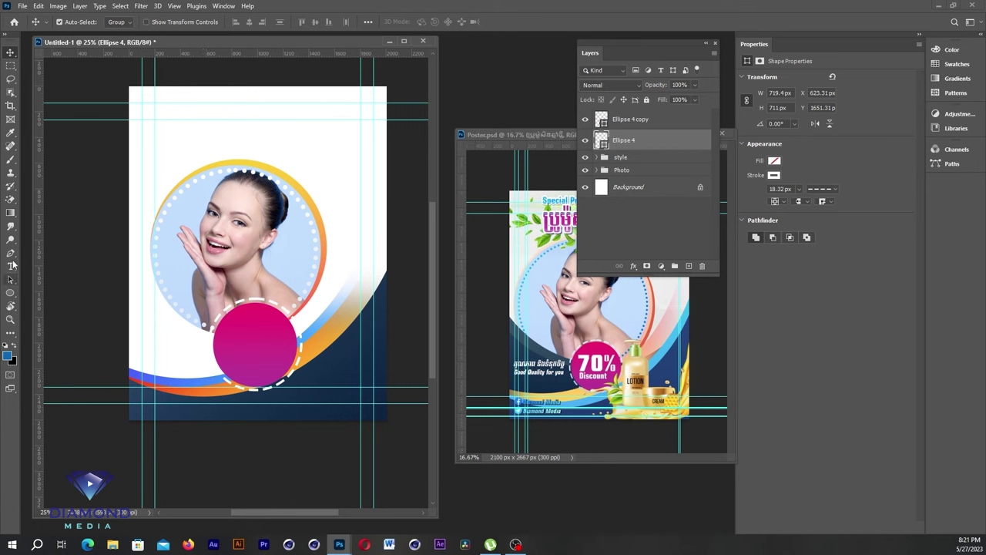
left_click(11, 266)
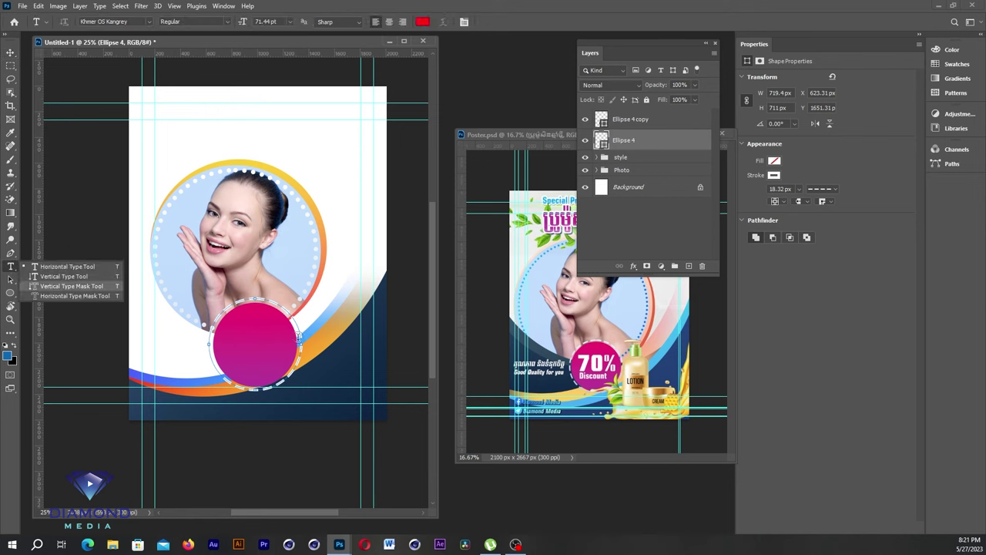
Paste the Khmer title text near the top of the new poster and select it.
left_click(501, 134)
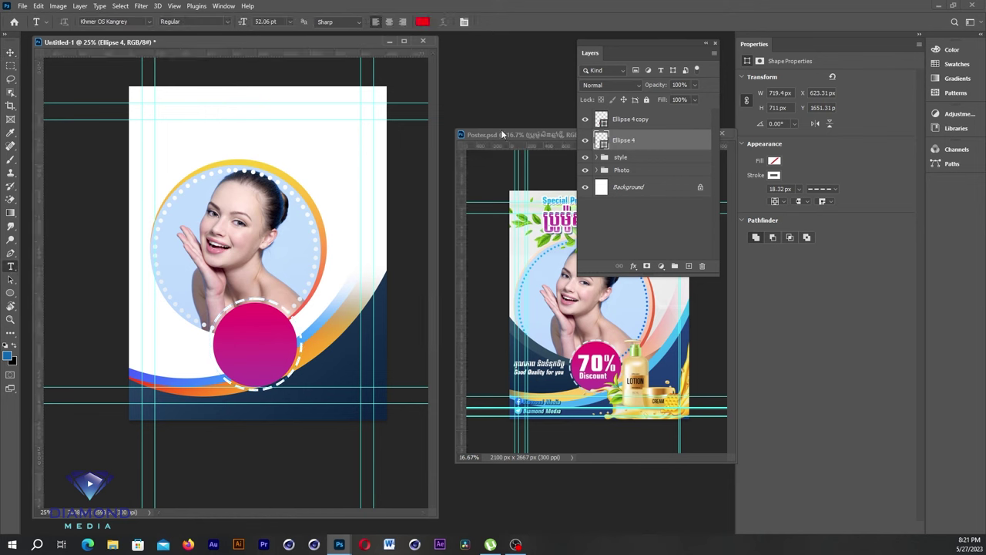
left_click(175, 119)
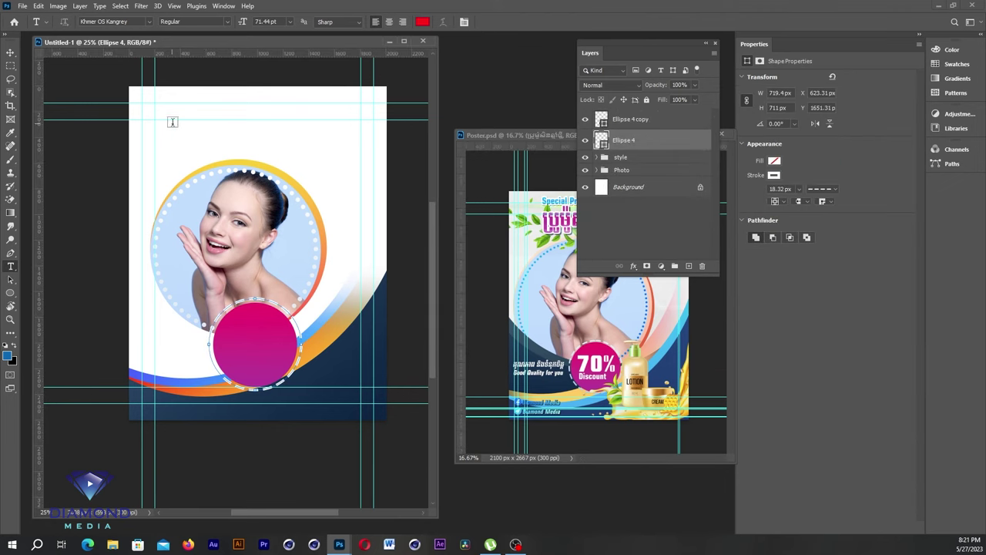
left_click(171, 122)
type("ប្រូម៉ូសិន")
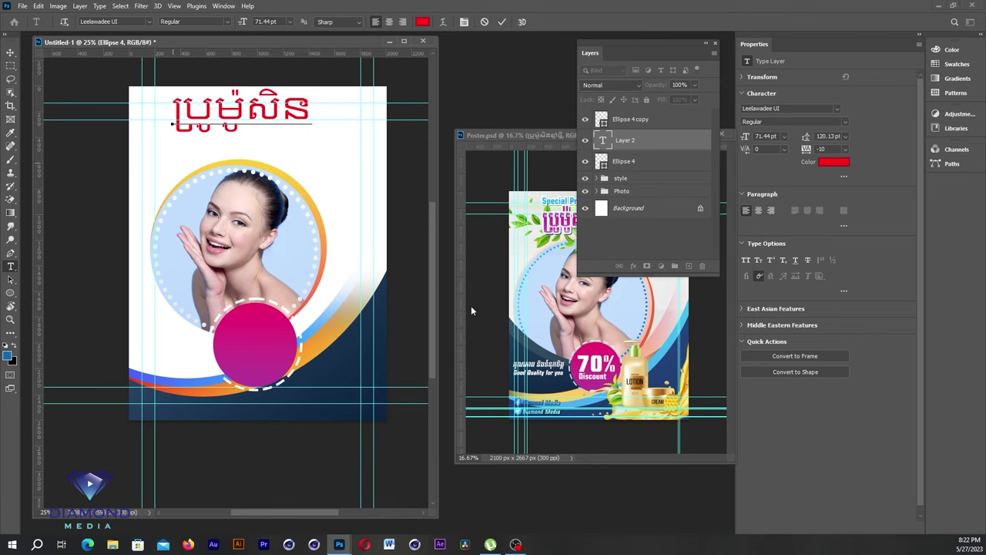
key("ctrl+a")
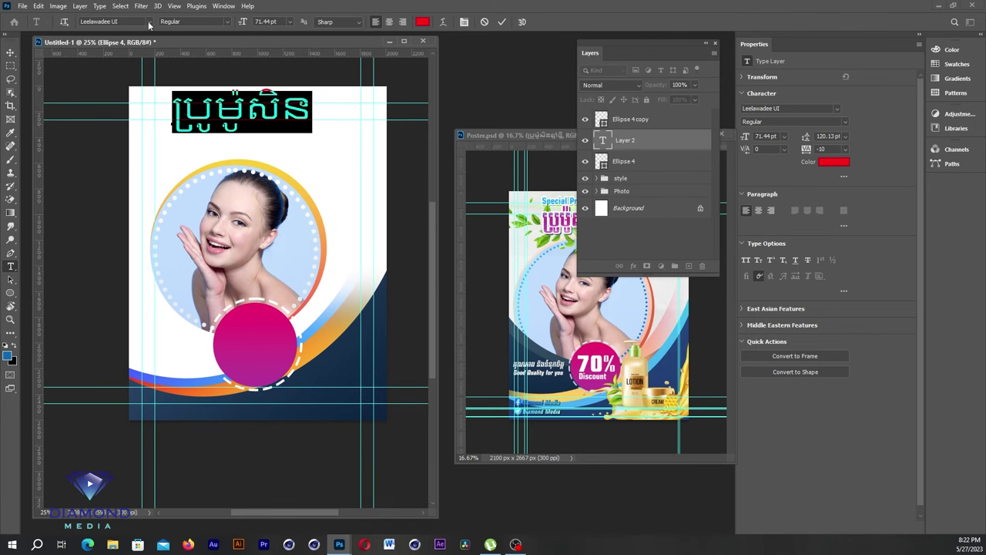
Set the red title's font to Khmer OS Muol Light and nudge it slightly lower.
left_click(151, 22)
type("Khmer OS New")
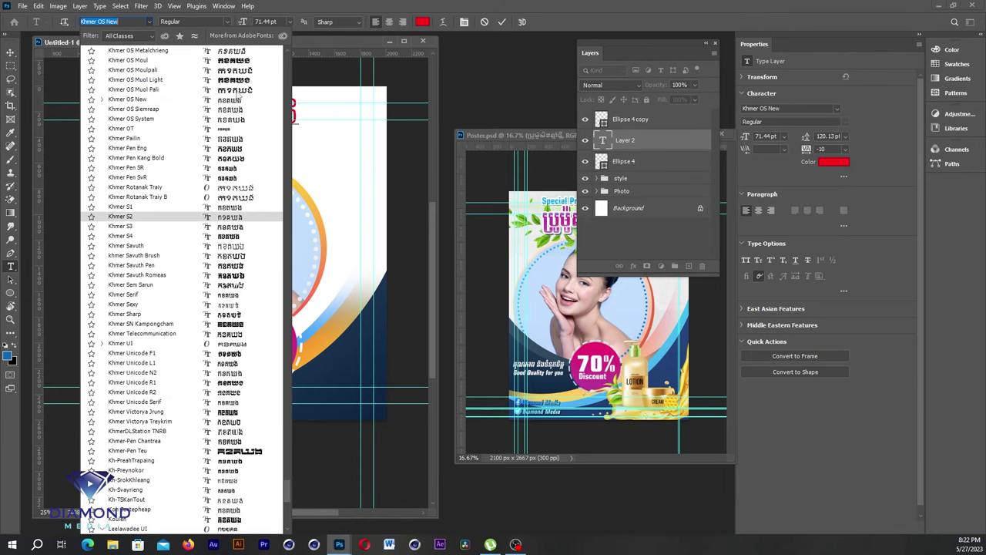
left_click(247, 81)
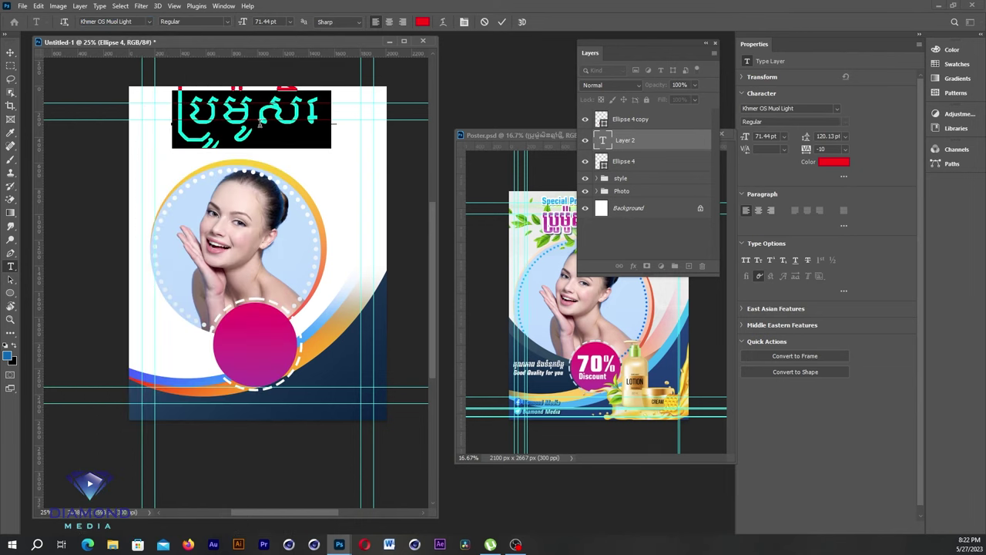
left_click(10, 52)
left_click_drag(268, 123, 271, 132)
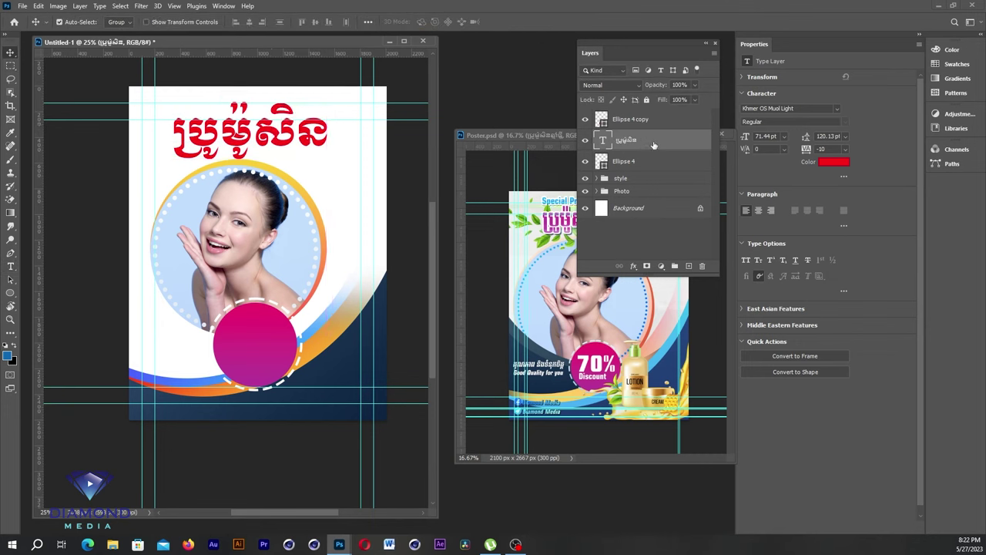
left_click(633, 267)
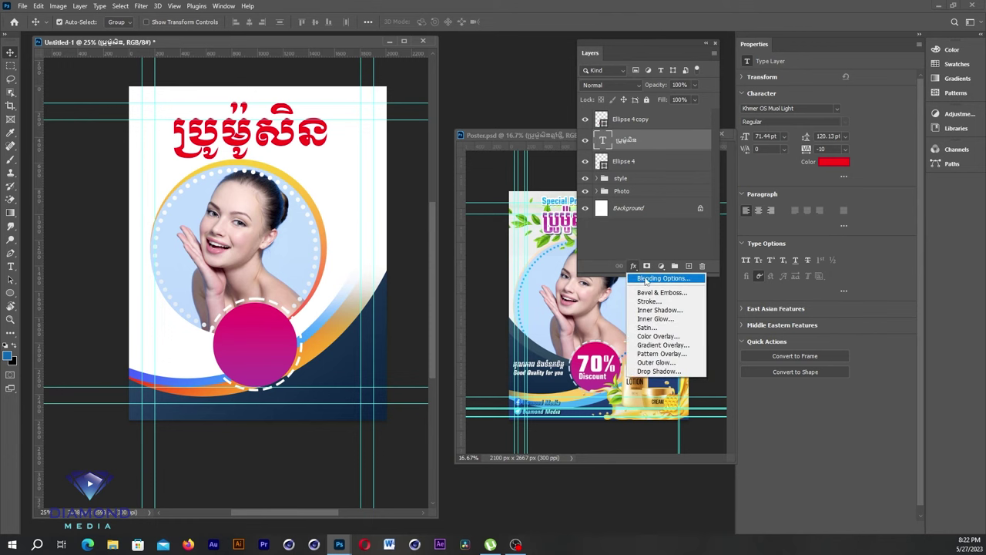
Give the title a Gradient Overlay using a magenta preset from the Reds gradients.
left_click(682, 144)
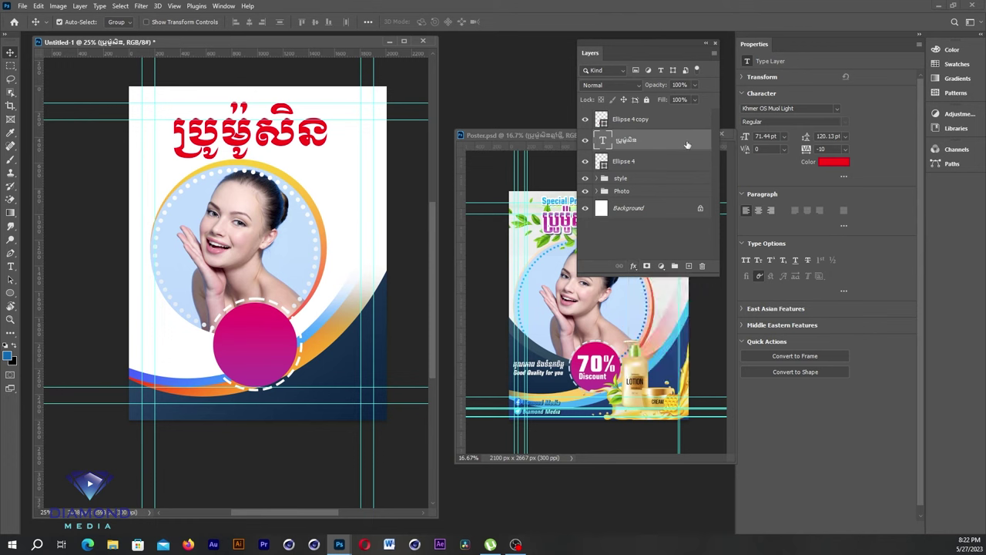
double_click(687, 145)
left_click_drag(352, 283, 487, 68)
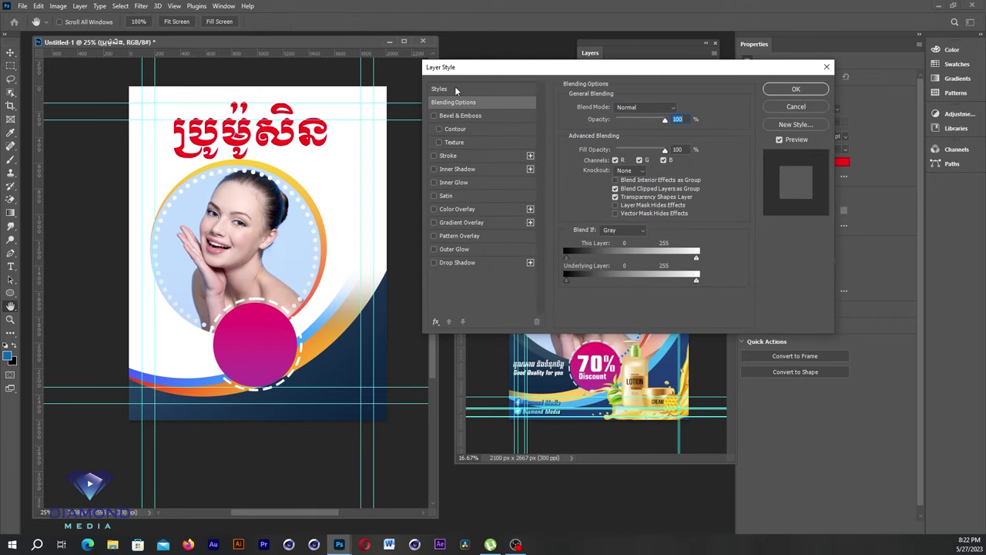
left_click(448, 222)
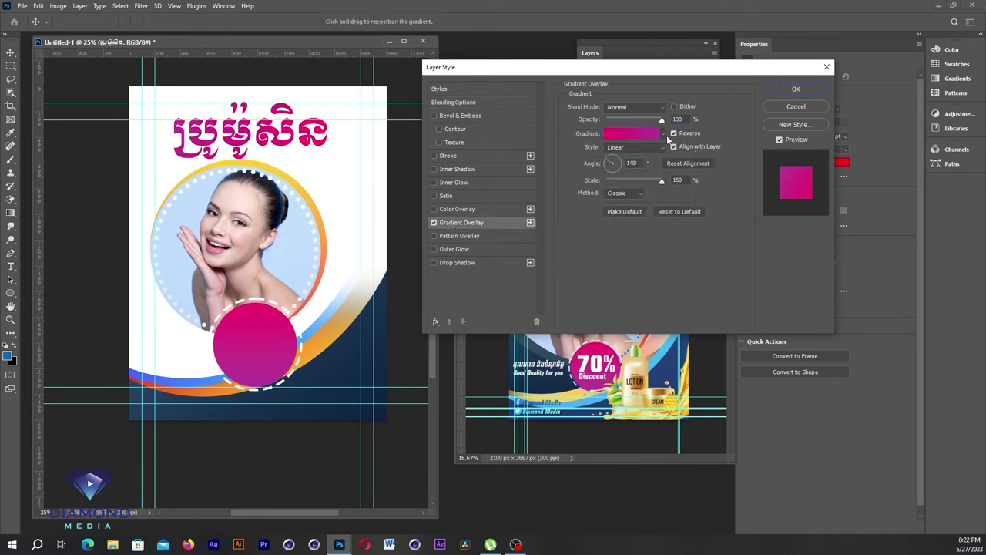
left_click(634, 133)
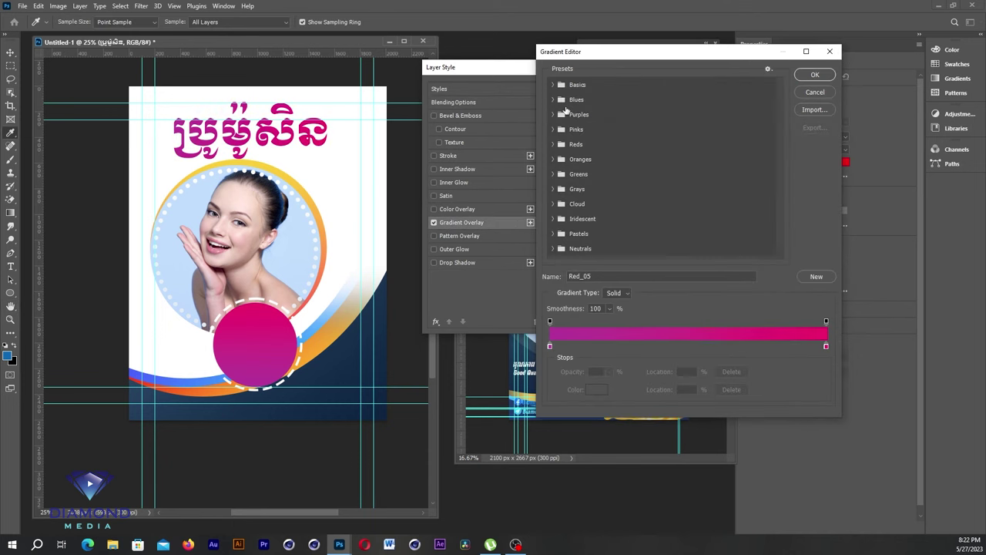
left_click(551, 145)
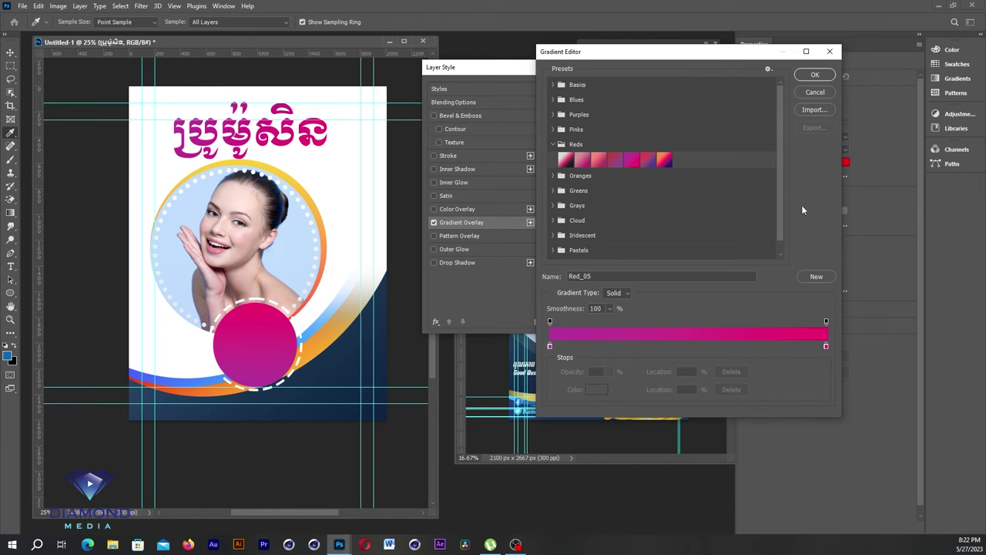
left_click(822, 94)
Add a white Stroke to the title and set its size to 32 px.
left_click_drag(651, 73, 621, 137)
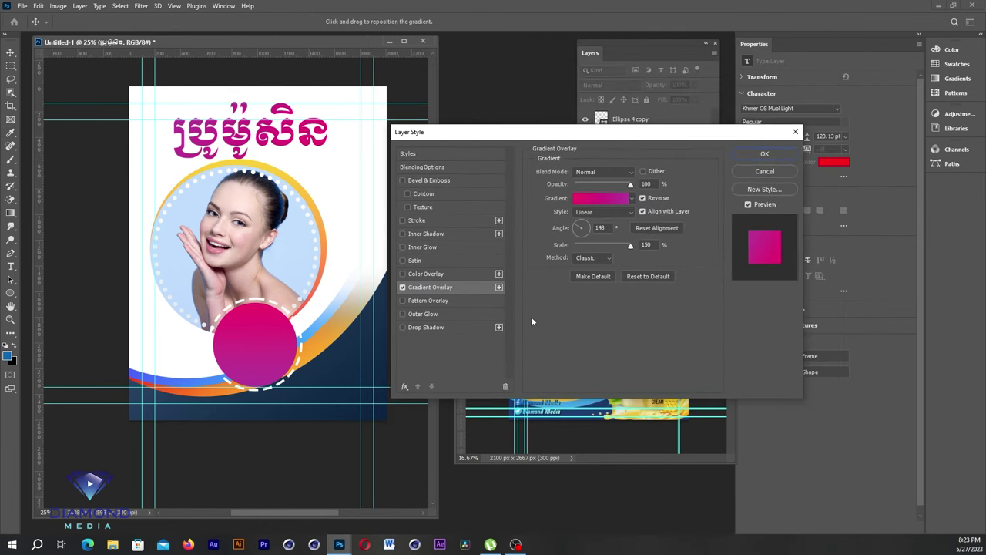
left_click(451, 219)
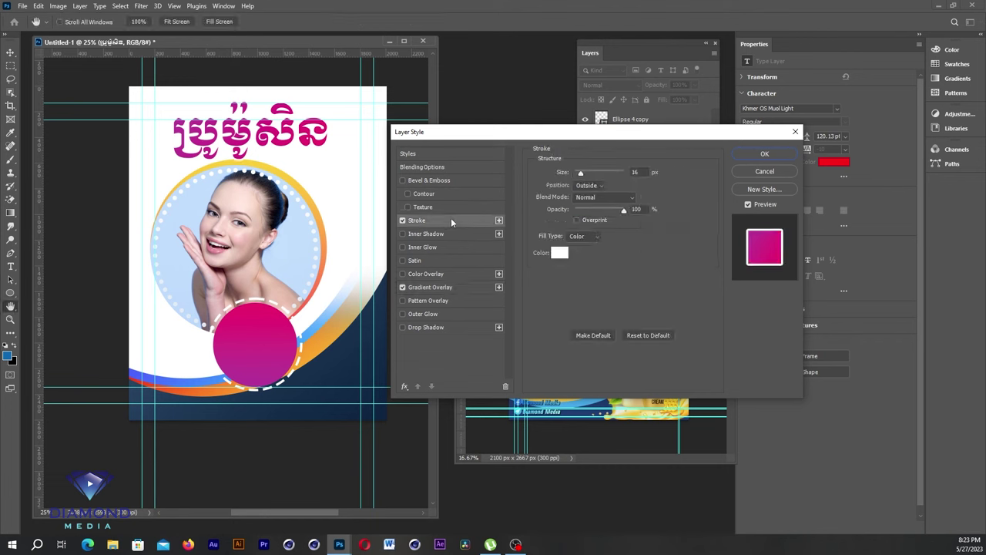
left_click_drag(581, 173, 584, 174)
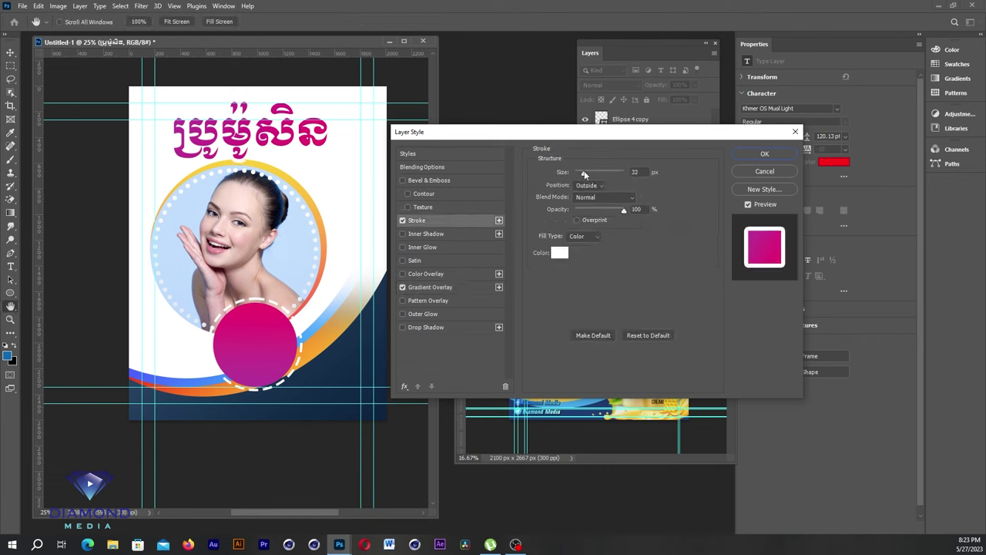
Try a drop shadow on the title with a different contour and larger distance.
left_click(437, 326)
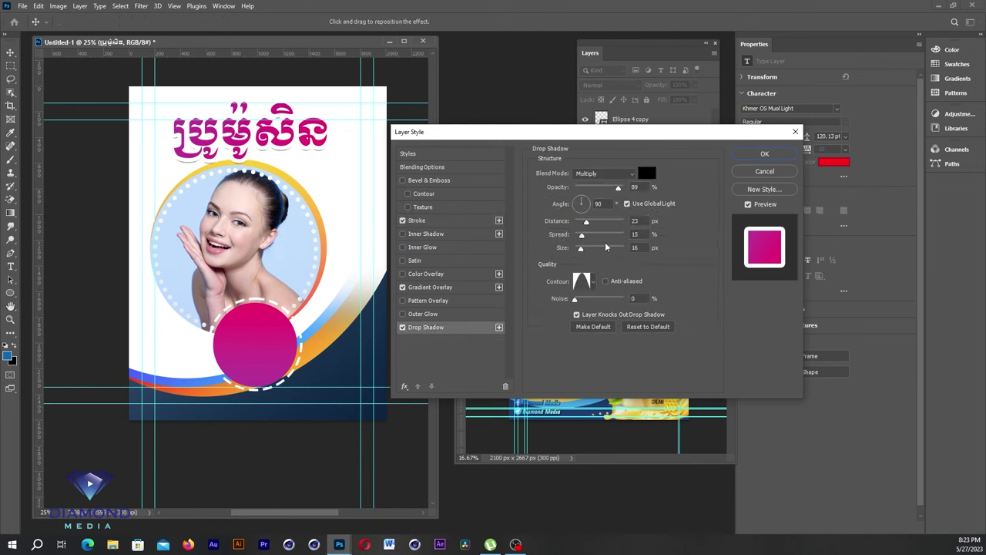
left_click(591, 282)
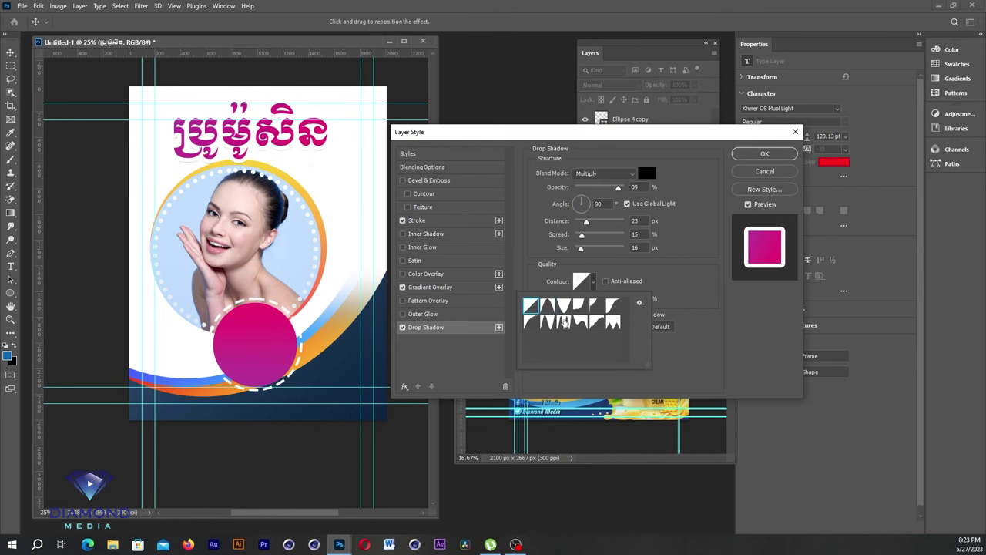
left_click(598, 322)
left_click(580, 322)
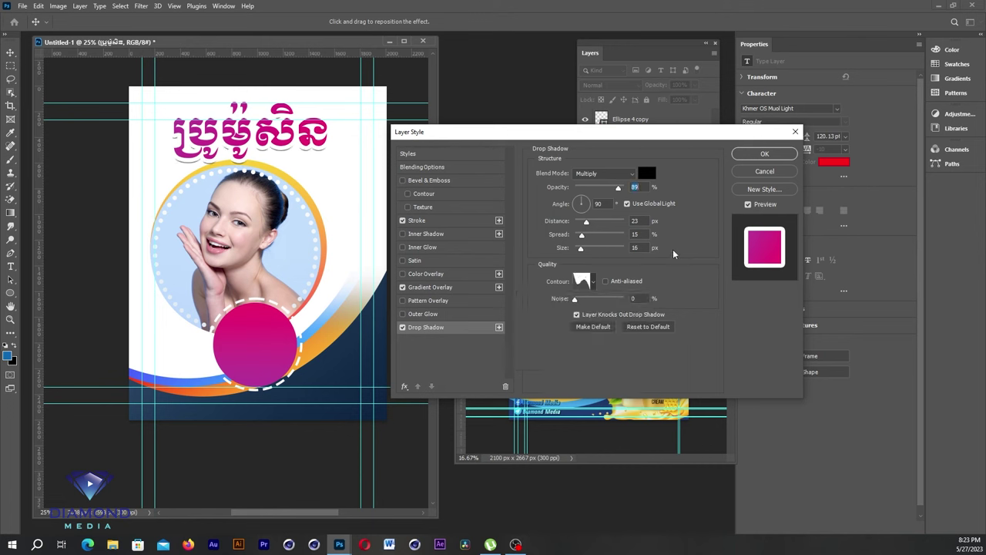
mouse_move(586, 221)
left_mouse_down()
mouse_move(595, 222)
mouse_move(584, 250)
left_mouse_up()
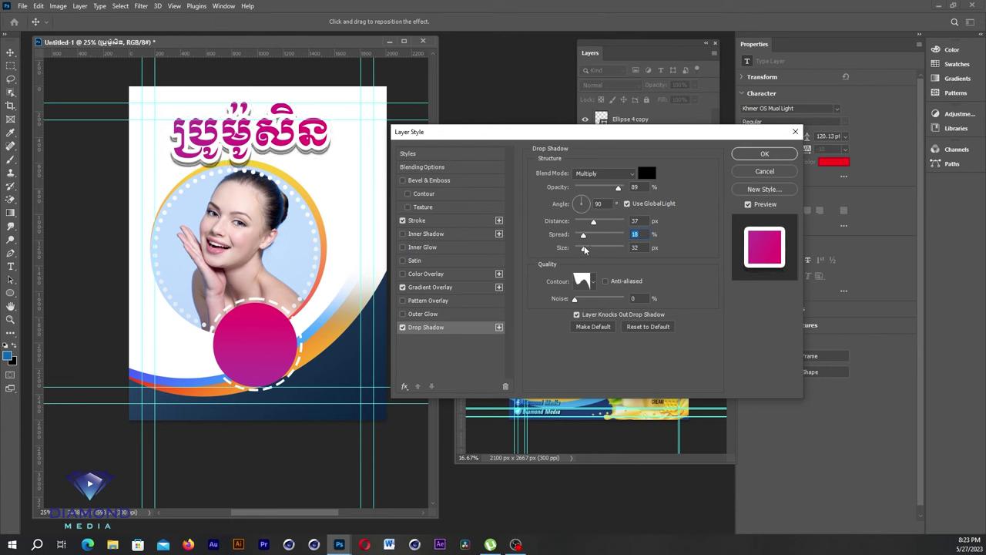
Try an Outer Bevel at 292% depth, then cancel all the title style changes.
left_click(459, 181)
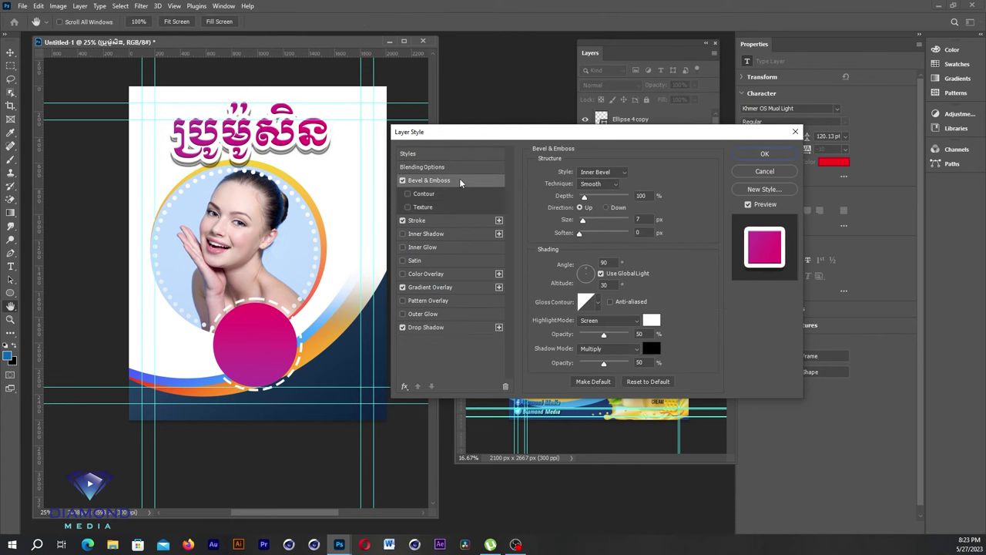
mouse_move(584, 197)
left_mouse_down()
mouse_move(609, 199)
mouse_move(594, 198)
left_mouse_up()
left_click(607, 171)
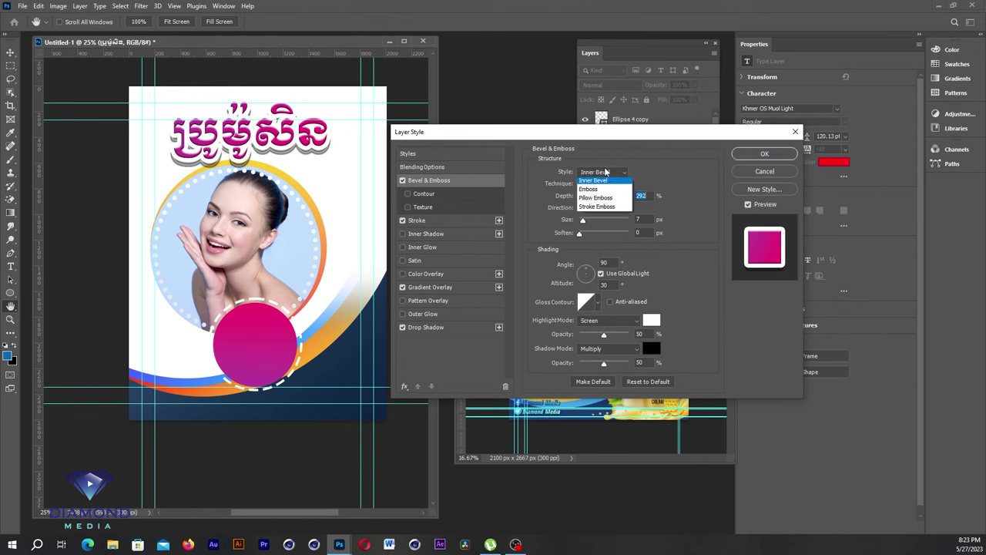
left_click(601, 173)
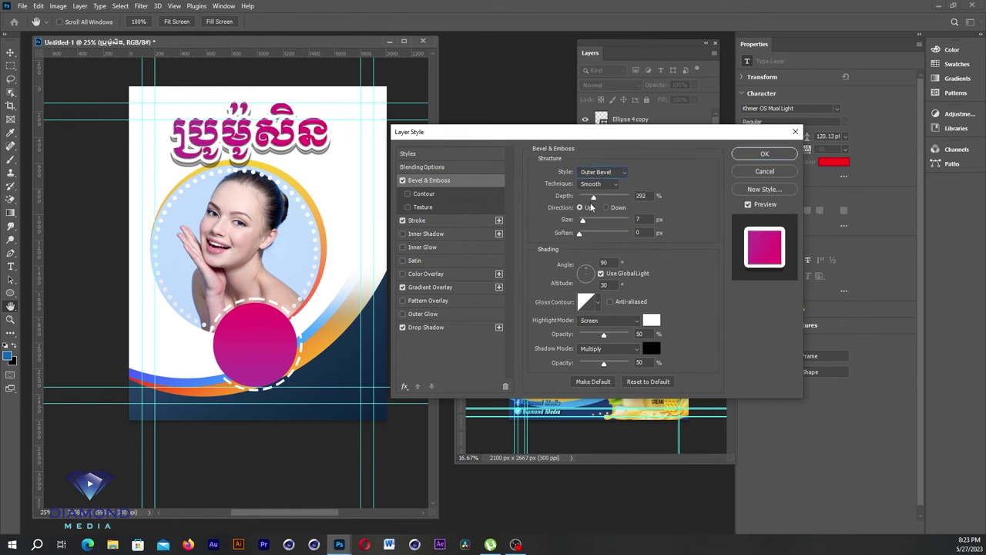
key("Escape")
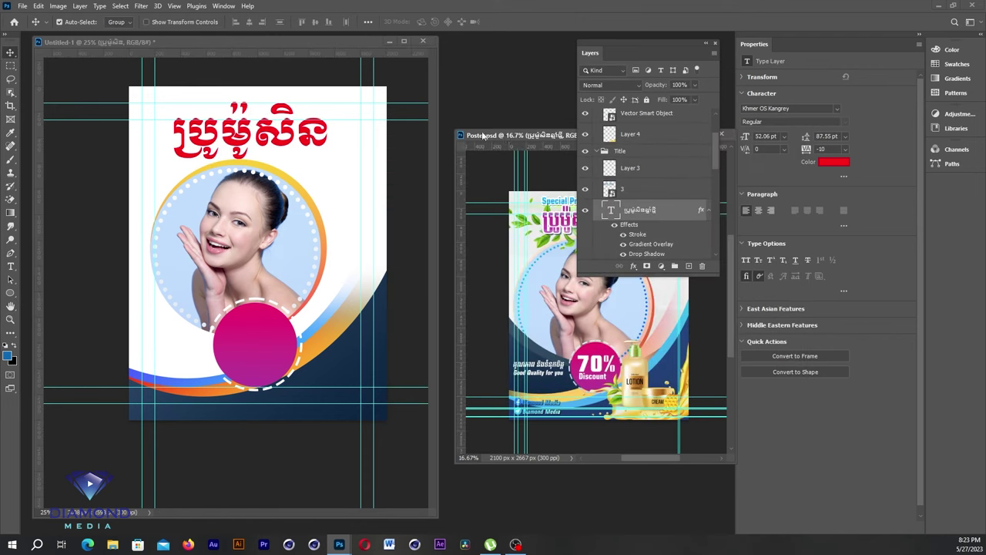
Move the Poster.psd window left over the new poster and bring its product bottles in.
left_click_drag(484, 136, 377, 101)
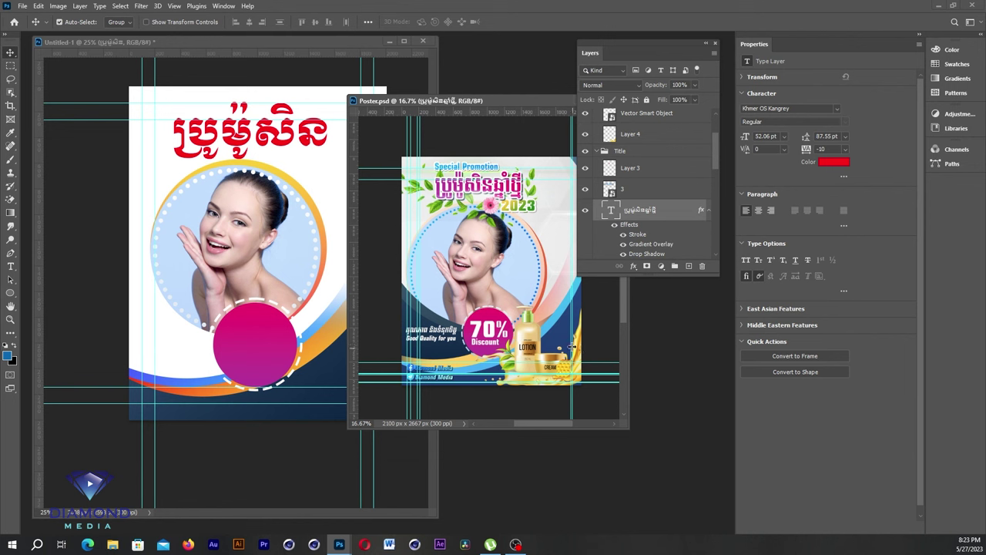
mouse_move(547, 352)
left_mouse_down()
mouse_move(316, 339)
mouse_move(313, 372)
left_mouse_up()
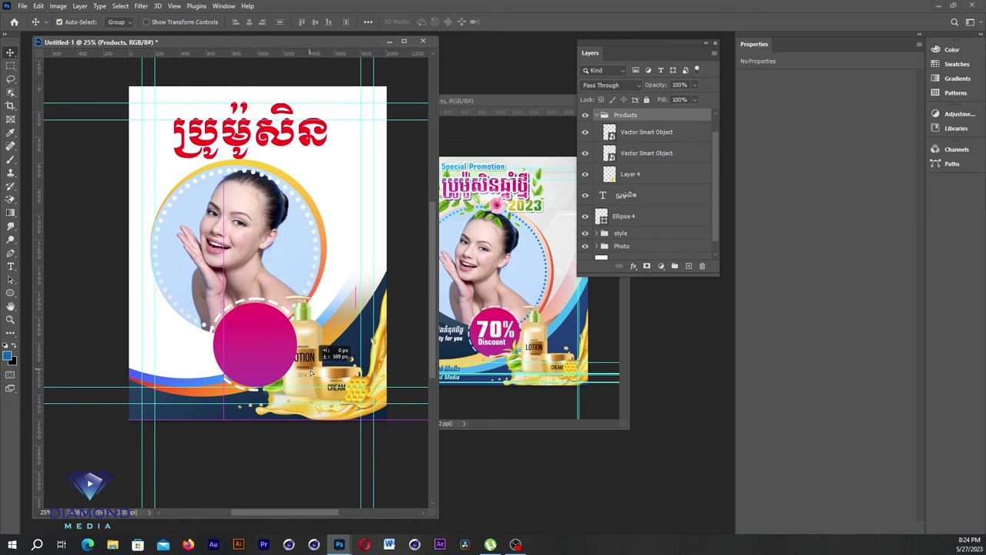